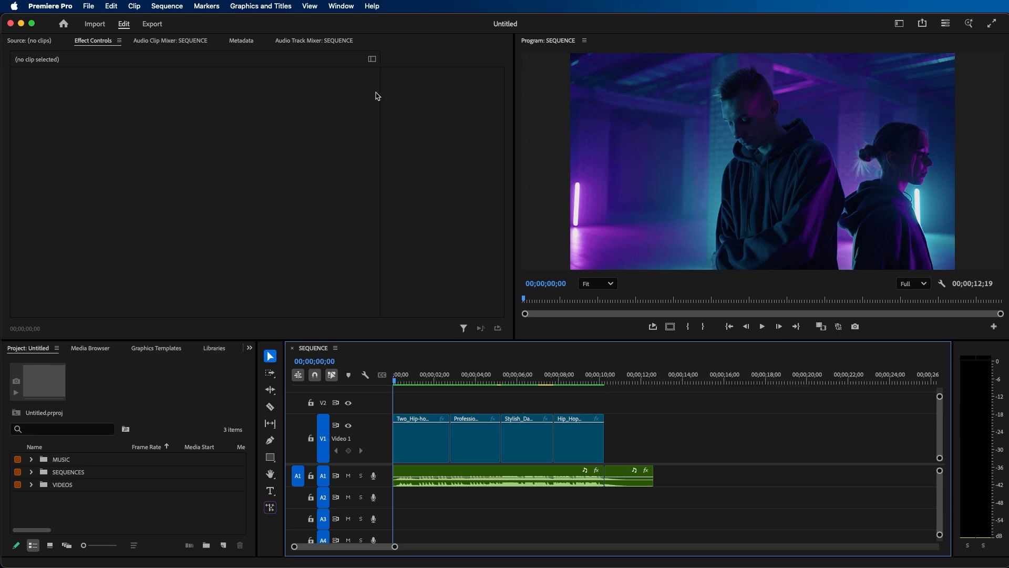
Step: Play and scrub through the sequence to review the cut between the second clip and the Stylish_Dancers clip
{"action": "left_click", "coordinate": [434, 376]}
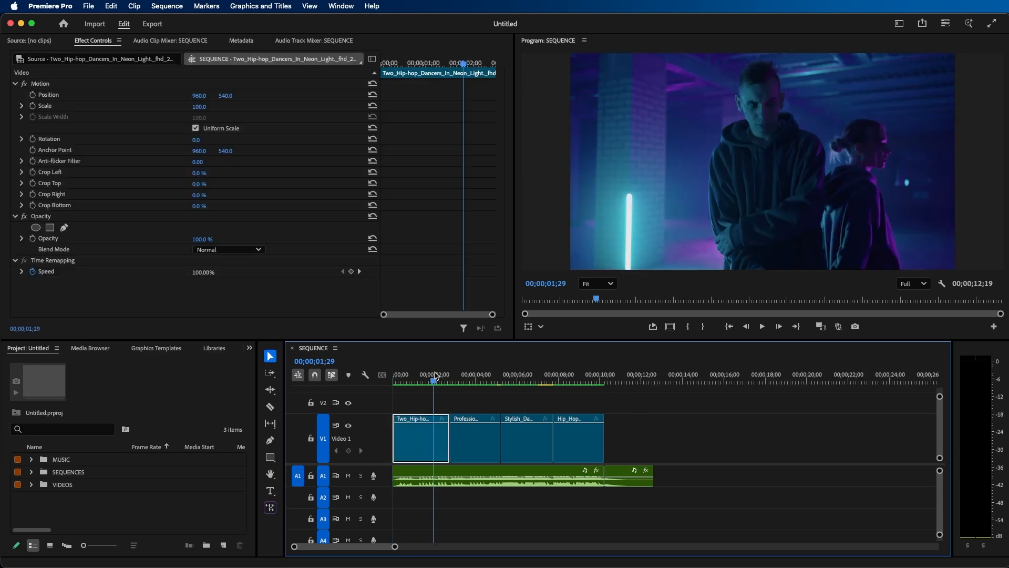
{"action": "key", "text": "space"}
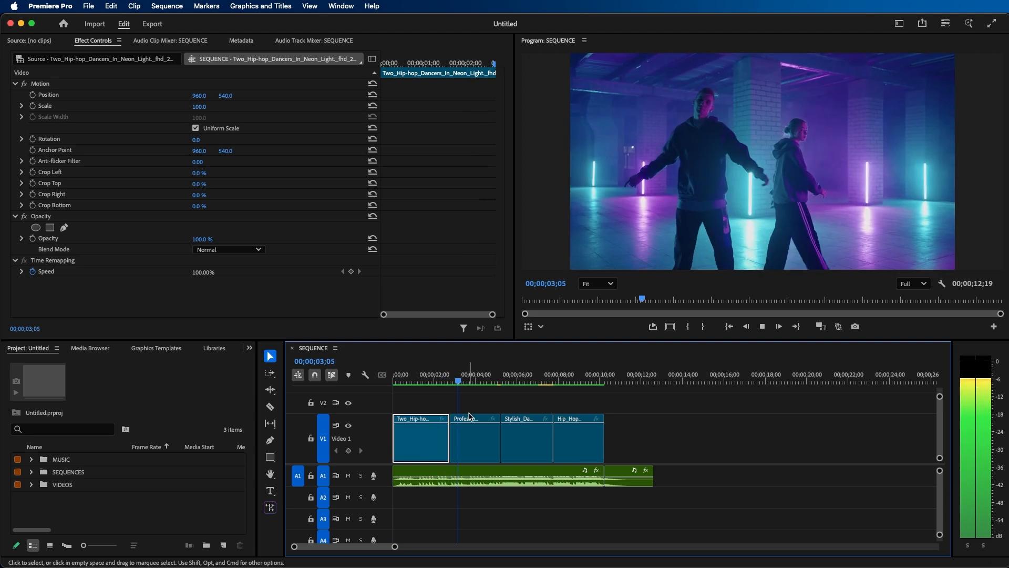
{"action": "left_click", "coordinate": [683, 420]}
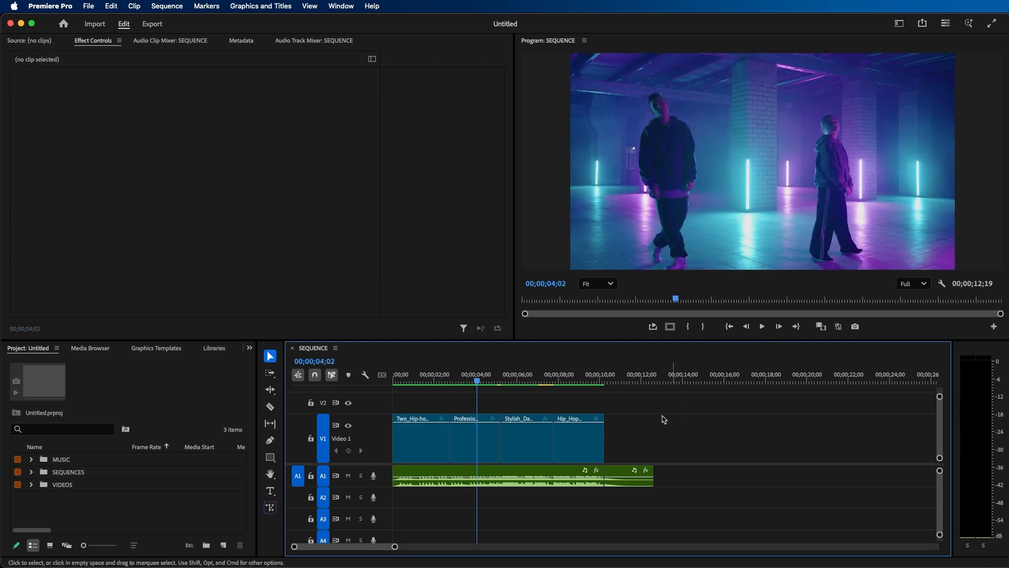
{"action": "left_click", "coordinate": [494, 383]}
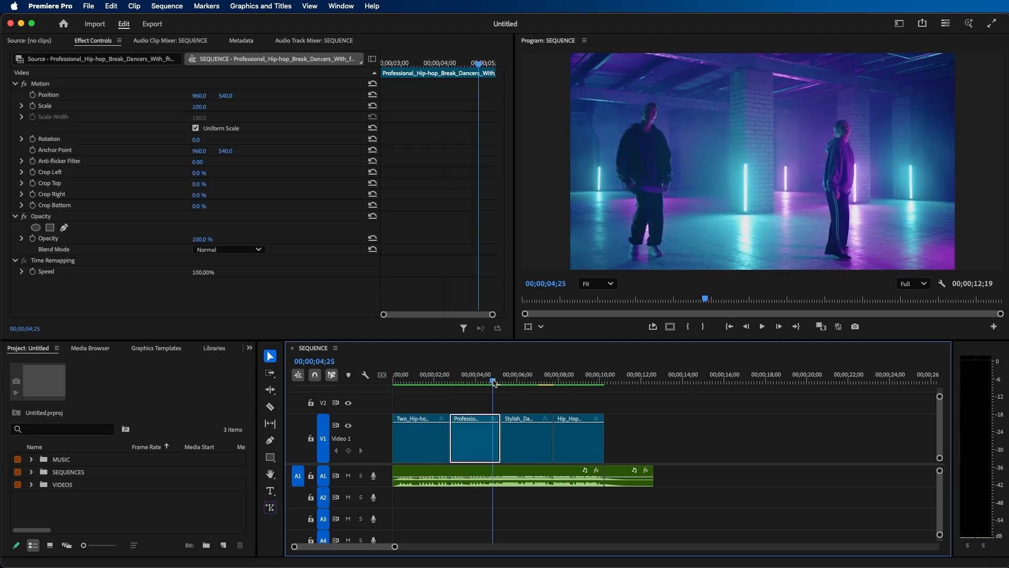
{"action": "left_click", "coordinate": [523, 382]}
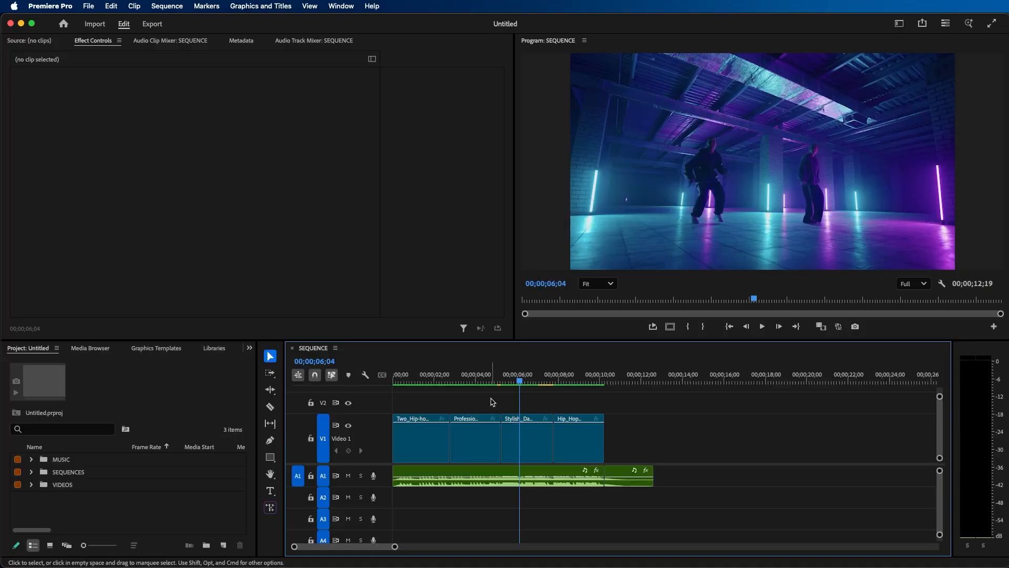
{"action": "left_click", "coordinate": [489, 379]}
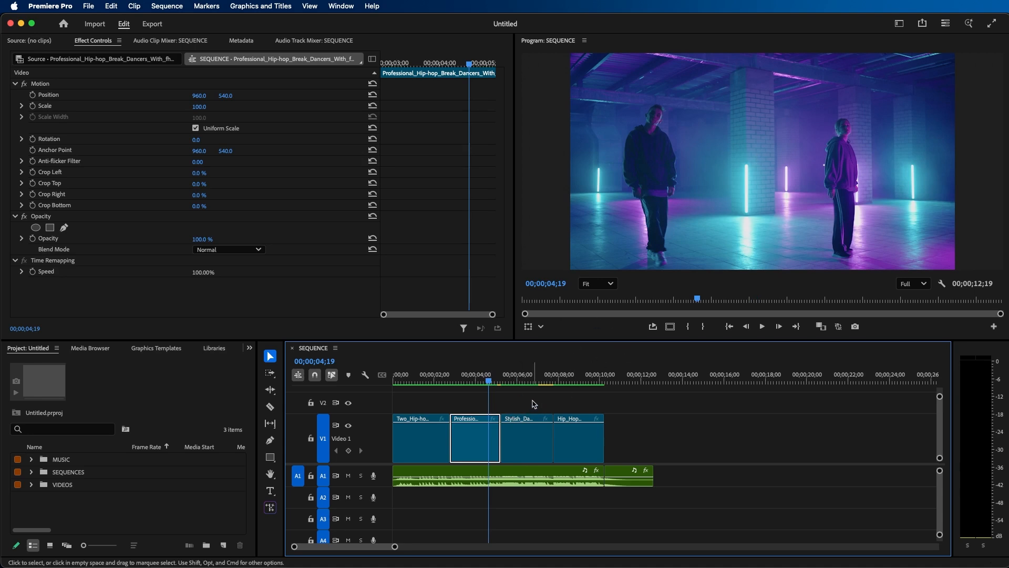
{"action": "left_click", "coordinate": [509, 380]}
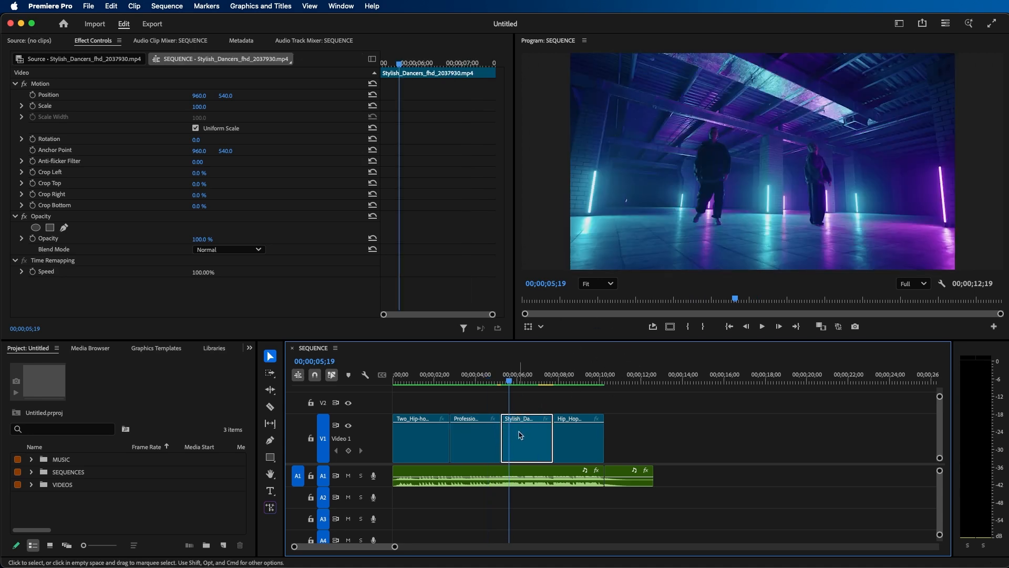
{"action": "left_click", "coordinate": [485, 379]}
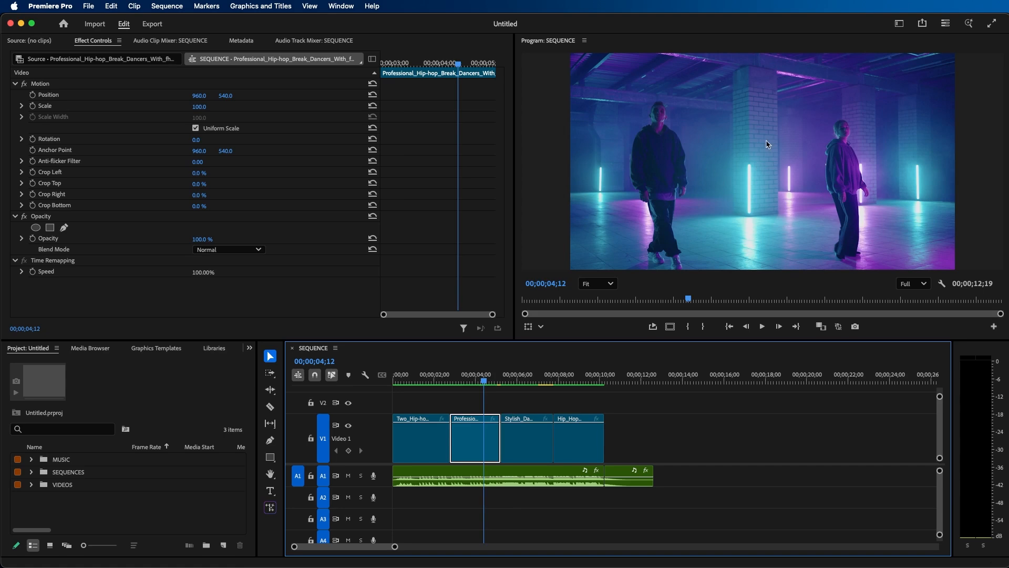
{"action": "left_click", "coordinate": [521, 379]}
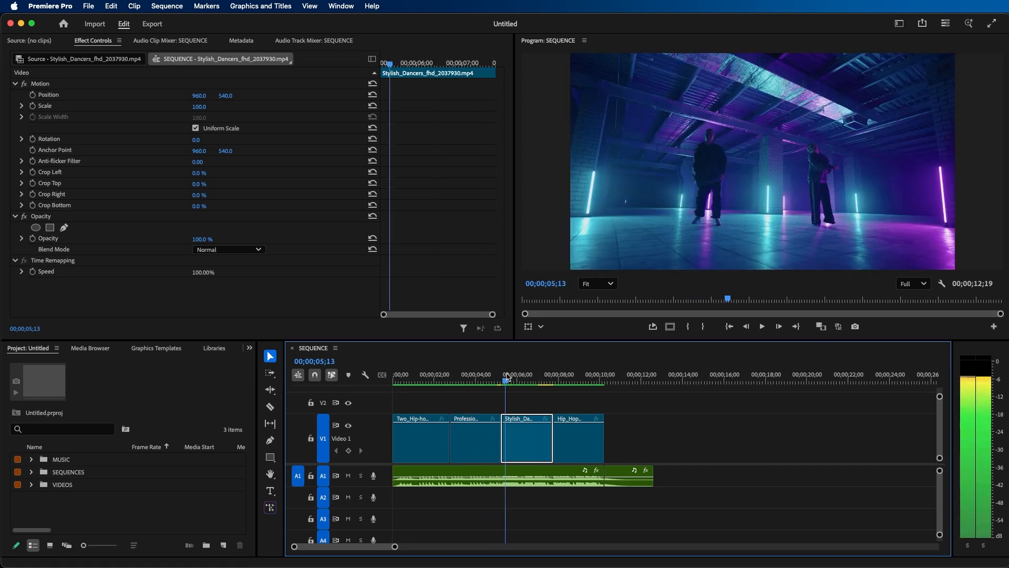
{"action": "left_click_drag", "start_coordinate": [522, 372], "coordinate": [525, 374]}
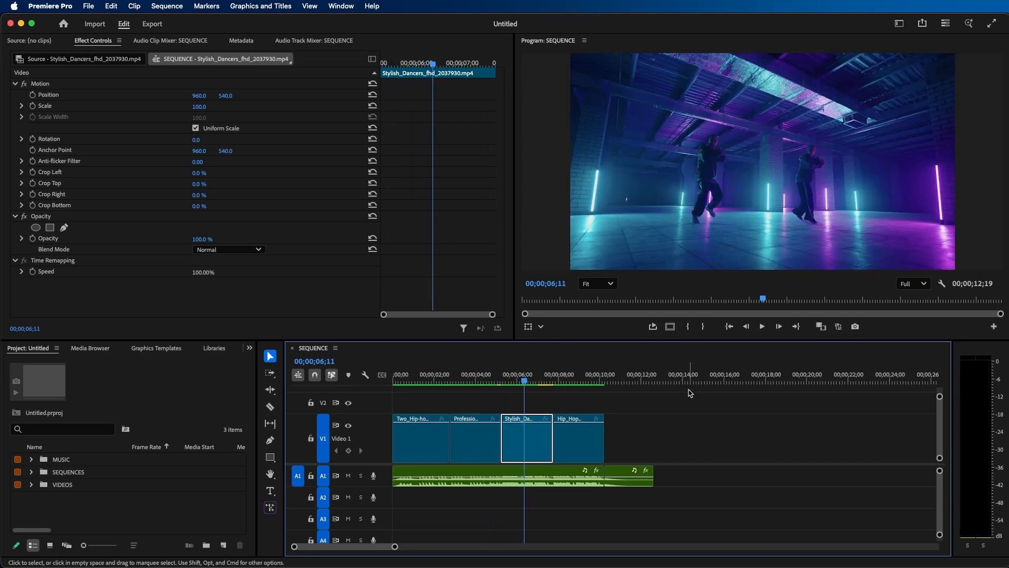
{"action": "left_click", "coordinate": [609, 397]}
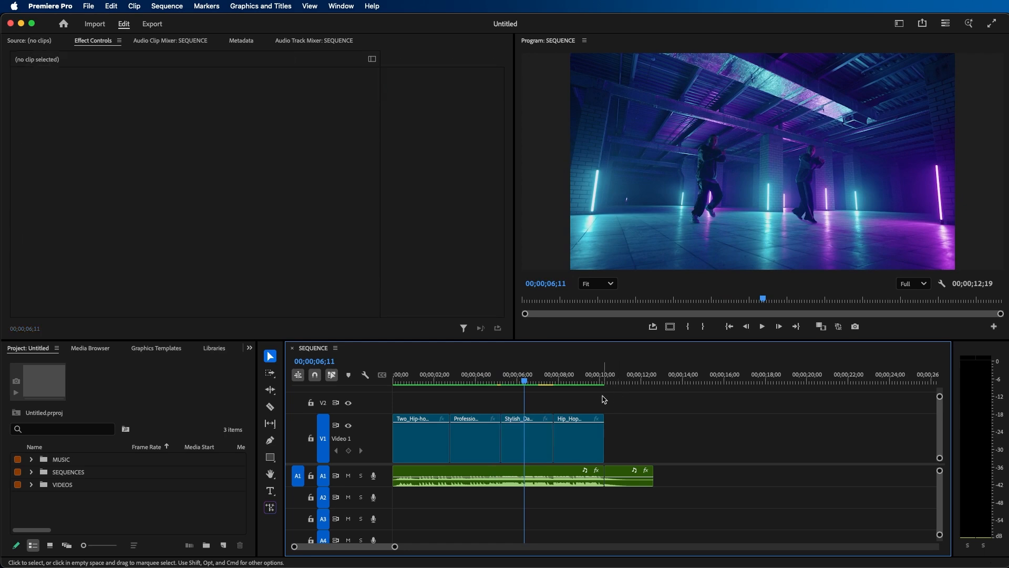
Step: Show the Time Remapping Speed keyframe line on the Professional_Hip-hop_Break_Dancers clip
{"action": "left_click", "coordinate": [486, 420]}
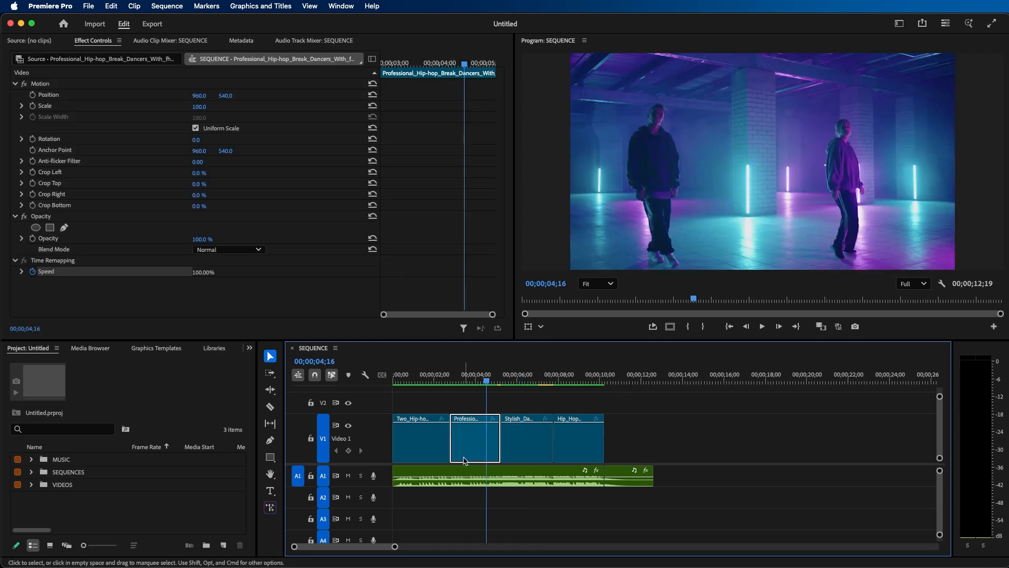
{"action": "right_click", "coordinate": [479, 447]}
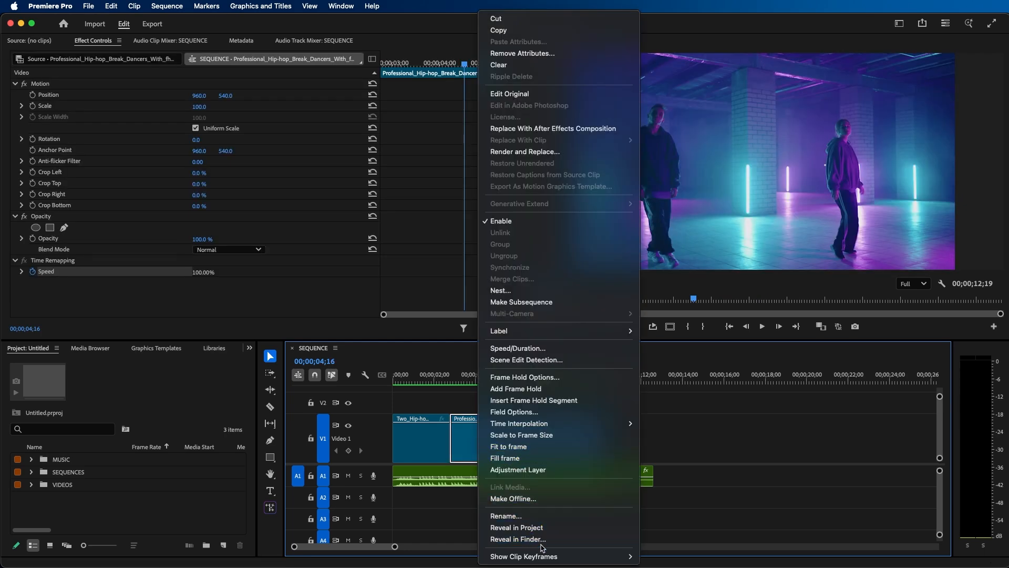
{"action": "mouse_move", "coordinate": [544, 556]}
{"action": "mouse_move", "coordinate": [699, 538]}
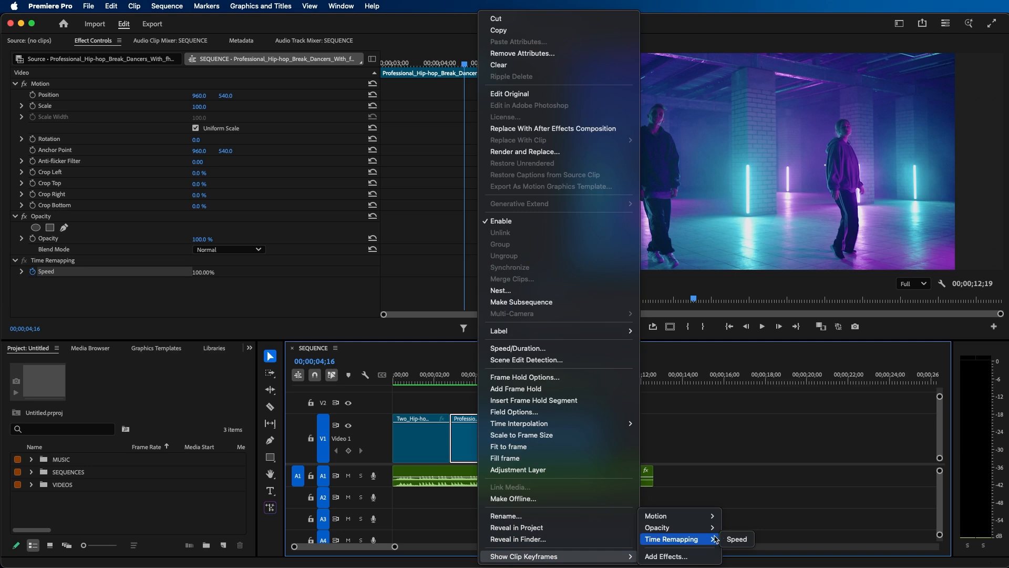
{"action": "left_click", "coordinate": [731, 539]}
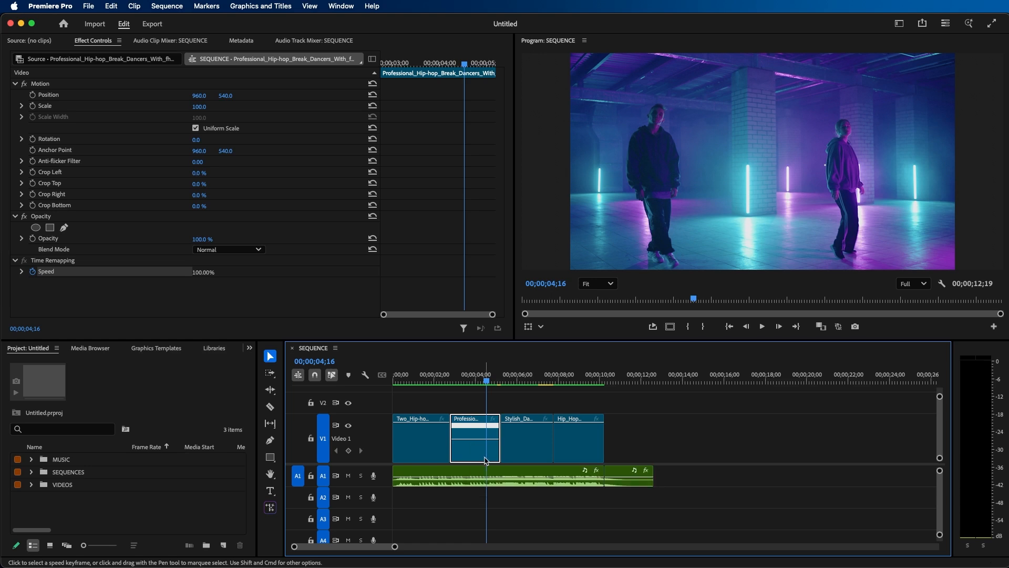
Step: Add a speed keyframe with the Pen tool to the Professional_Hip-hop clip at 00;00;04;10, and select its Time Remapping Speed property
{"action": "left_click", "coordinate": [270, 440]}
{"action": "left_click", "coordinate": [482, 439]}
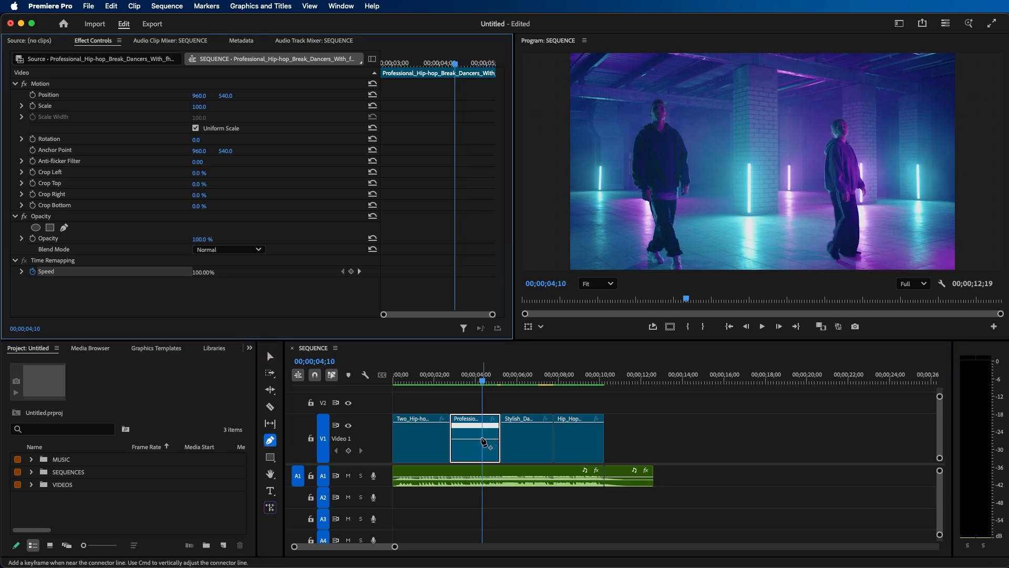
{"action": "left_click", "coordinate": [484, 441]}
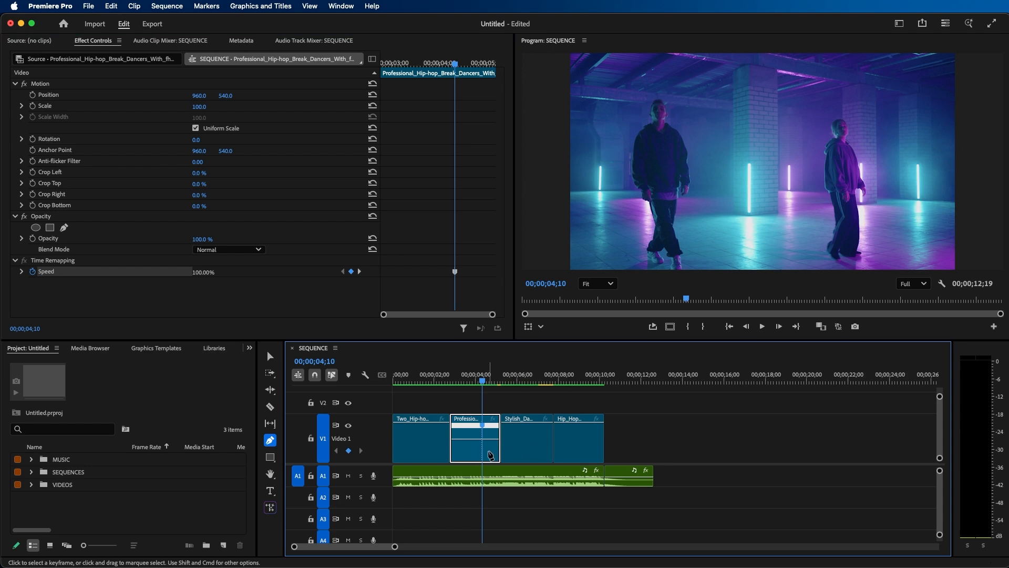
{"action": "left_click", "coordinate": [85, 81]}
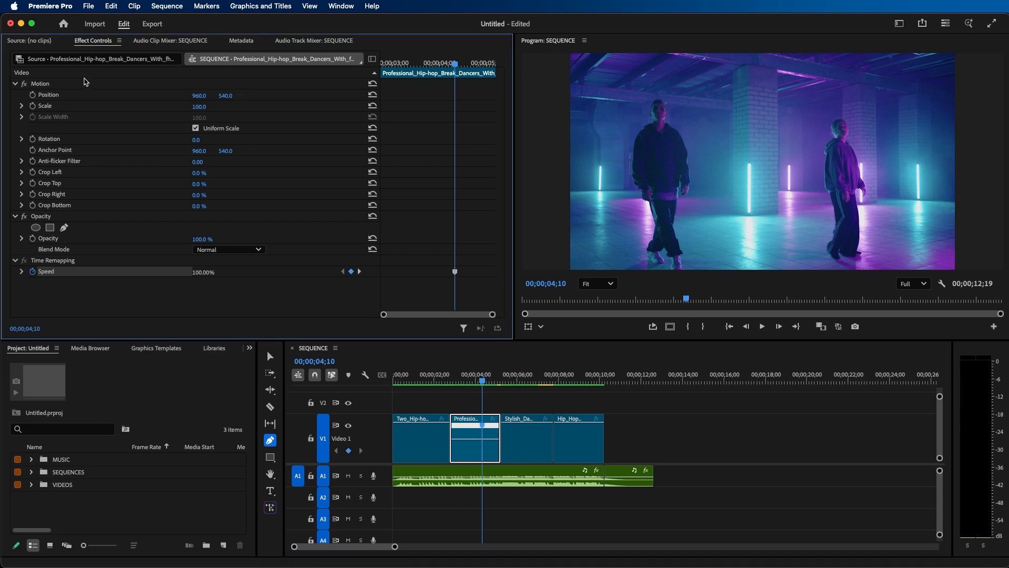
{"action": "left_click", "coordinate": [46, 261]}
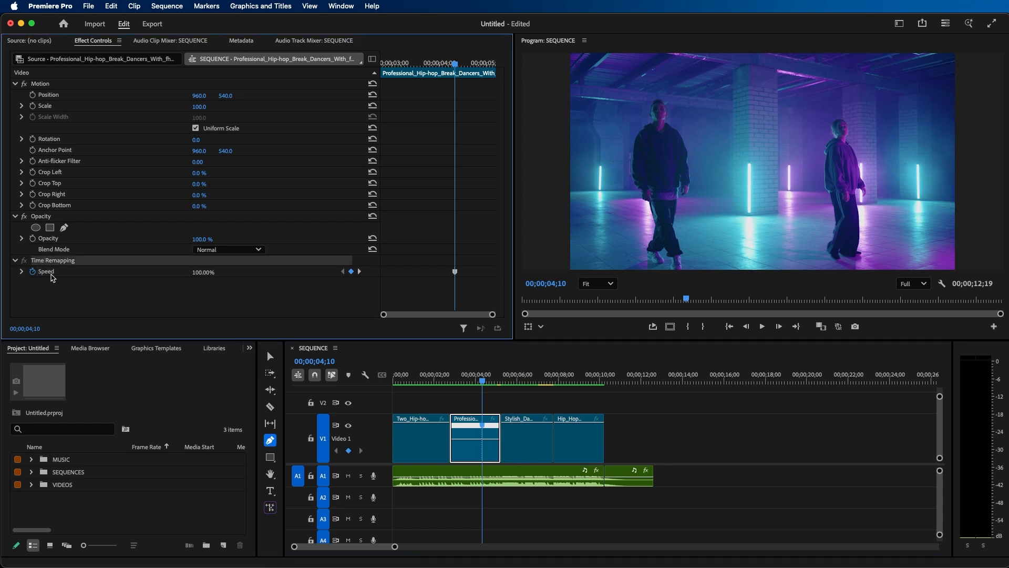
{"action": "left_click", "coordinate": [47, 274]}
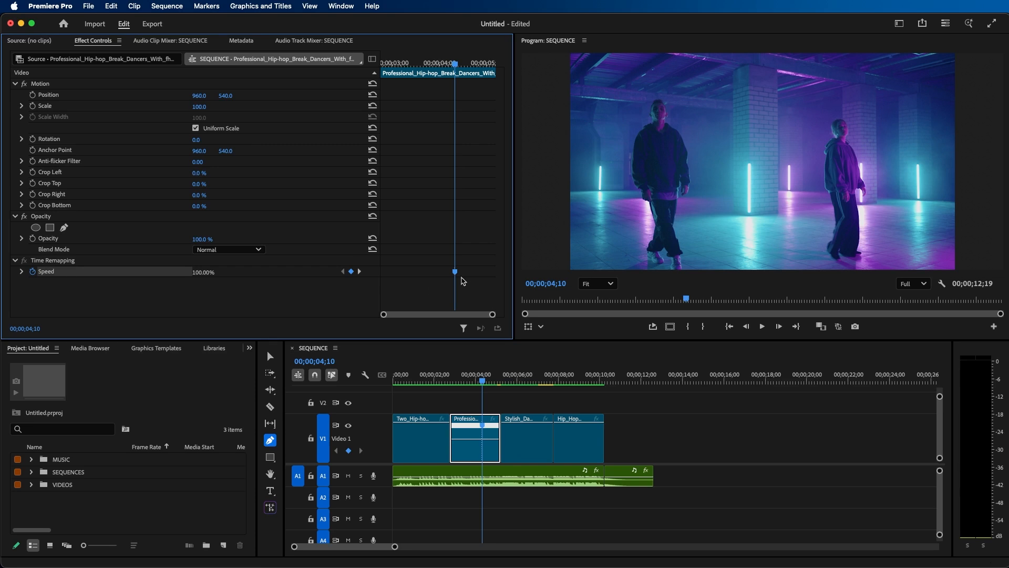
Step: Raise the clip's playback speed after the keyframe to 251% with the Selection tool
{"action": "key", "text": "v"}
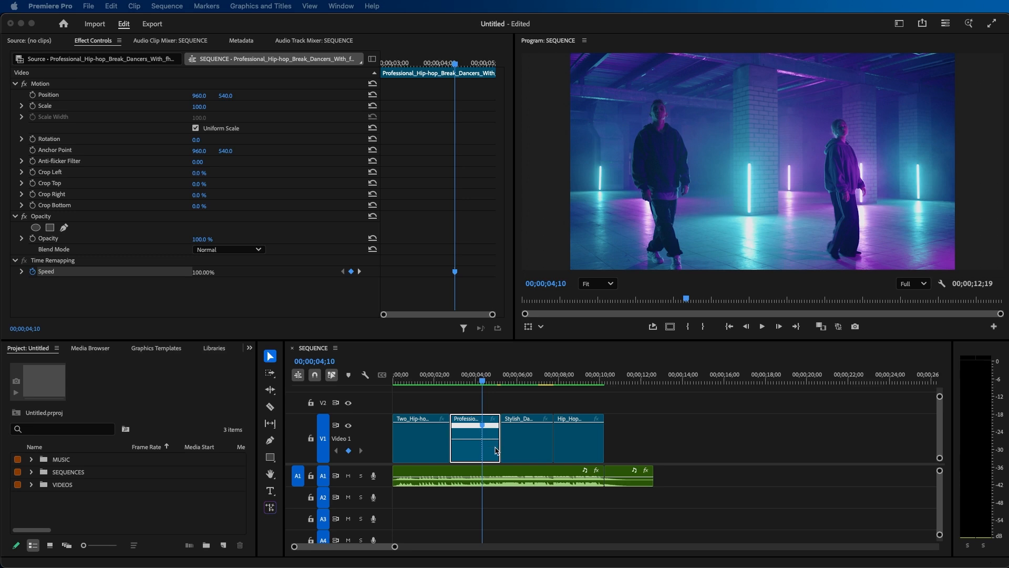
{"action": "left_click_drag", "start_coordinate": [488, 438], "coordinate": [488, 435]}
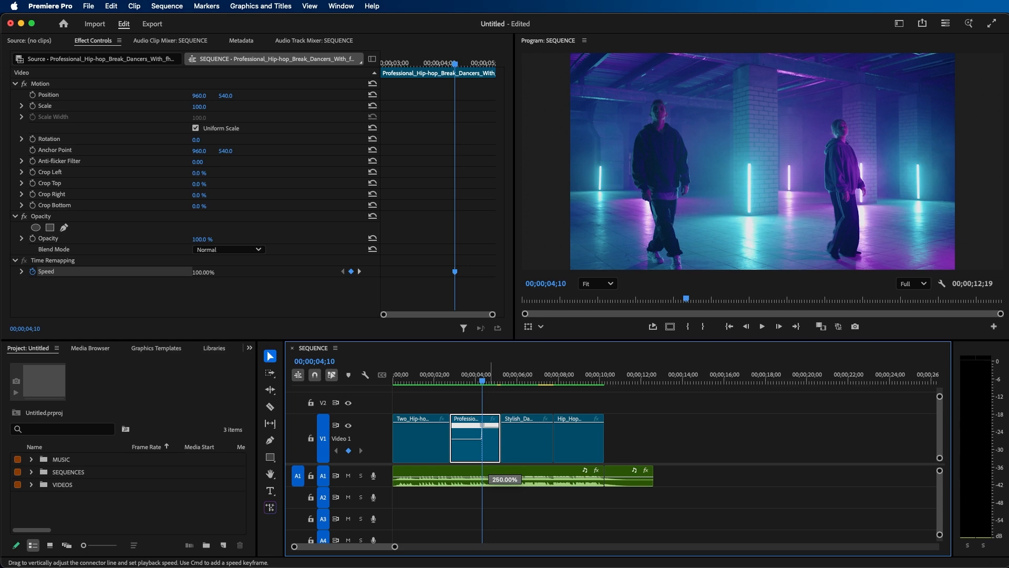
{"action": "left_click_drag", "start_coordinate": [488, 425], "coordinate": [488, 424]}
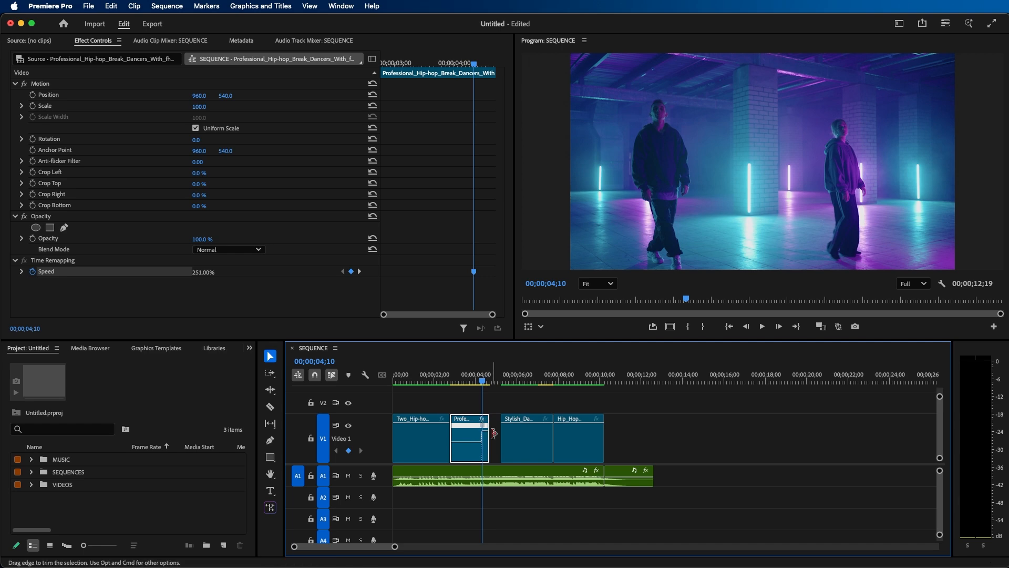
Step: Split the speed keyframe into a gradual ramp starting at 00;00;04;10, and scrub through it to preview the speed change
{"action": "left_click", "coordinate": [707, 439]}
{"action": "key", "text": "equal"}
{"action": "key", "text": "equal"}
{"action": "key", "text": "equal"}
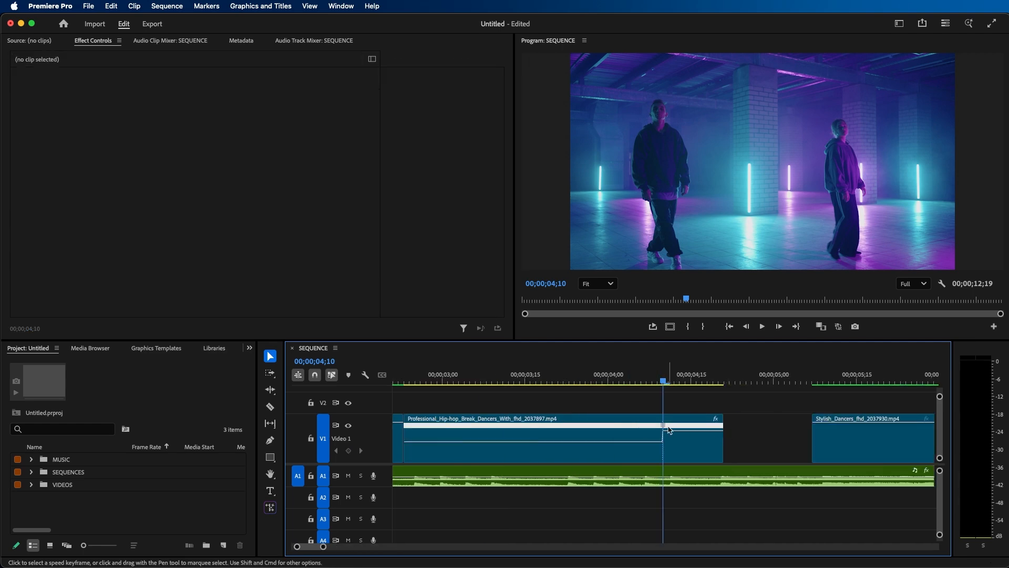
{"action": "left_click_drag", "start_coordinate": [666, 430], "coordinate": [701, 435]}
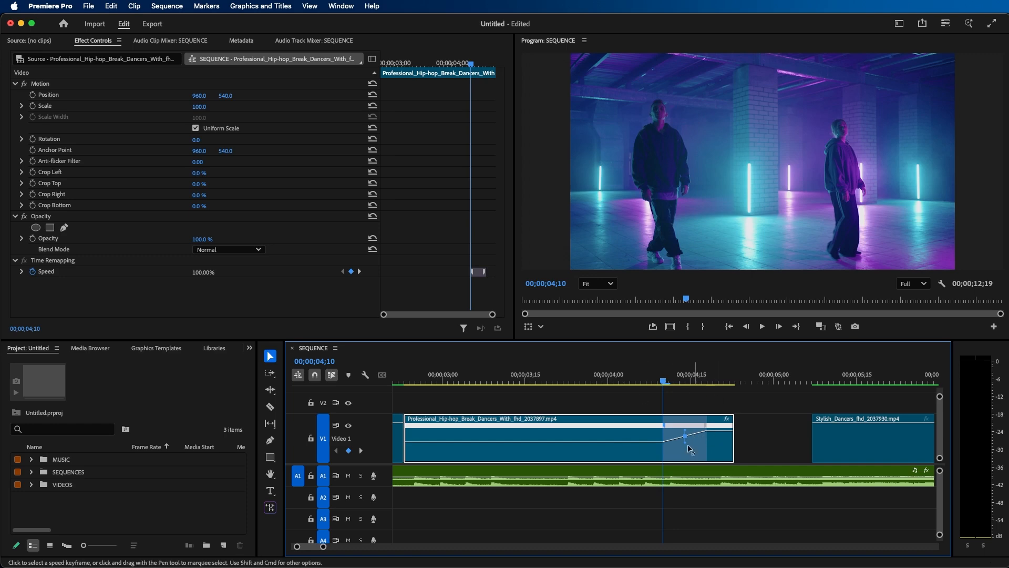
{"action": "left_click", "coordinate": [631, 379]}
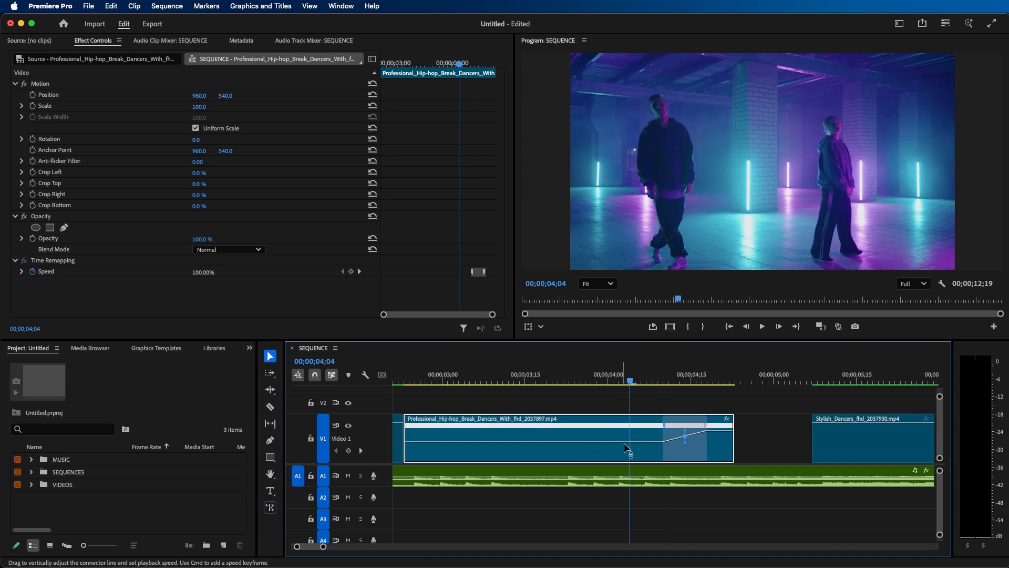
{"action": "left_click_drag", "start_coordinate": [649, 377], "coordinate": [719, 379]}
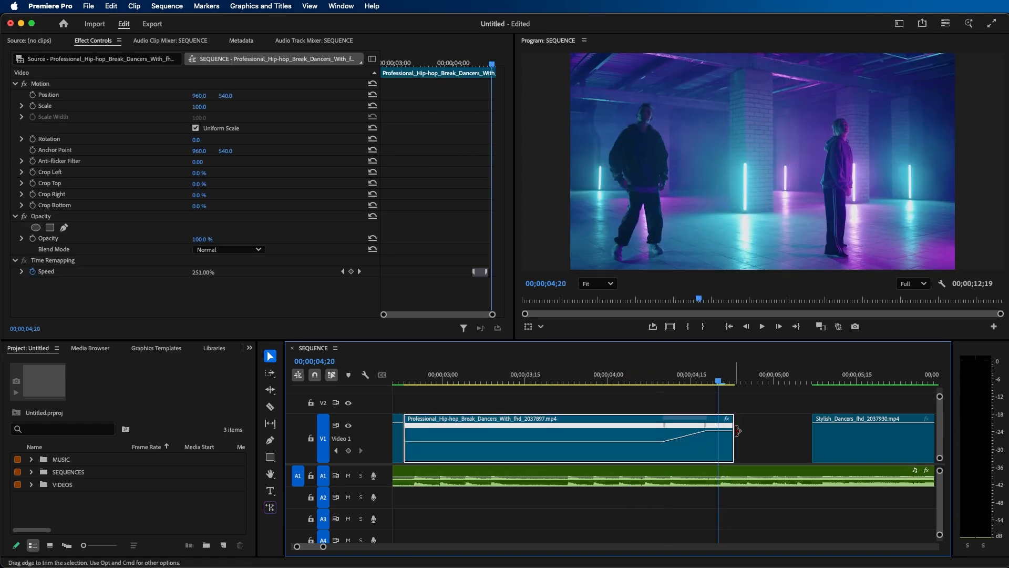
Step: Make the Video 1 track taller, bend the speed ramp into a smooth S-curve, and play it back
{"action": "left_click", "coordinate": [683, 425]}
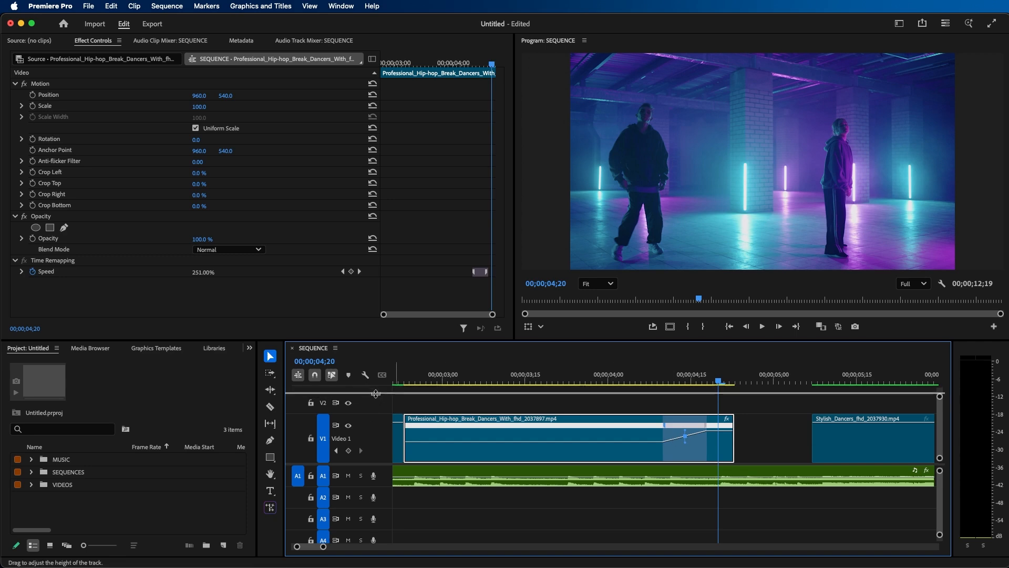
{"action": "scroll", "coordinate": [525, 418], "scroll_direction": "down", "scroll_amount": 1}
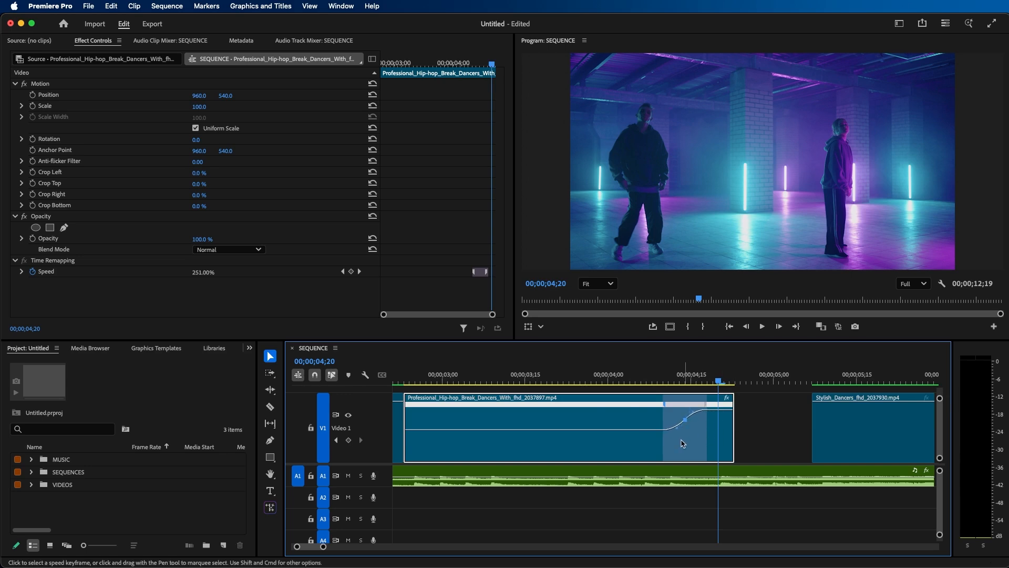
{"action": "left_click", "coordinate": [633, 374]}
{"action": "key", "text": "space"}
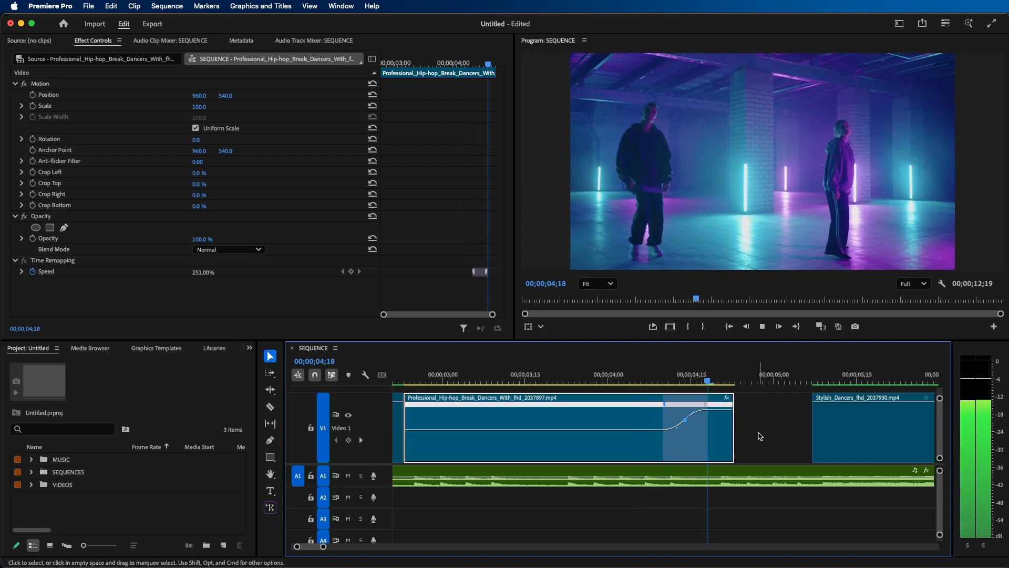
{"action": "key", "text": "space"}
Step: Extend the end of the Professional_Hip-hop clip to the start of the Stylish_Dancers clip, and scrub its ending
{"action": "left_click", "coordinate": [733, 426]}
{"action": "left_click_drag", "start_coordinate": [733, 427], "coordinate": [811, 427]}
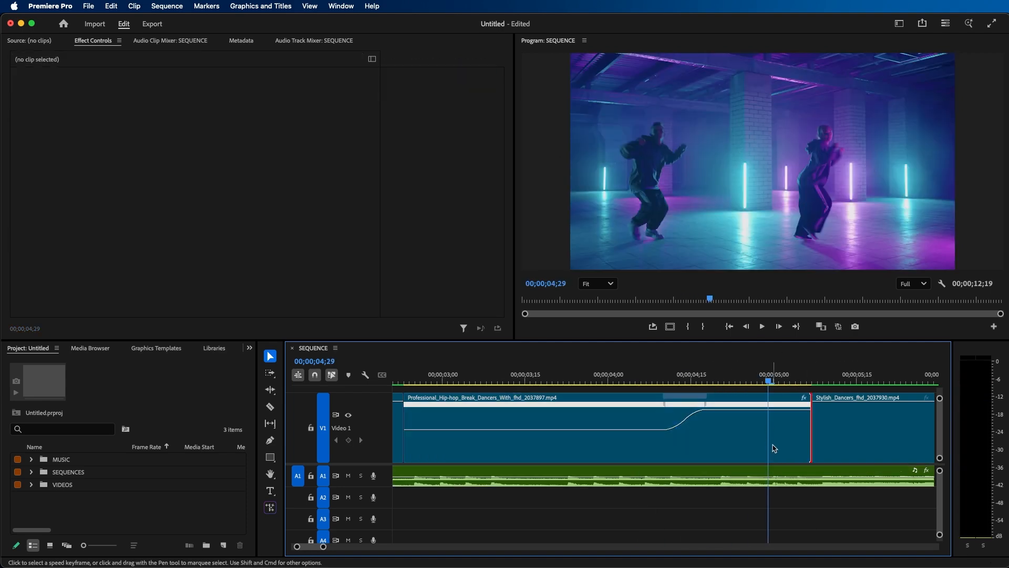
{"action": "left_click_drag", "start_coordinate": [716, 369], "coordinate": [752, 368]}
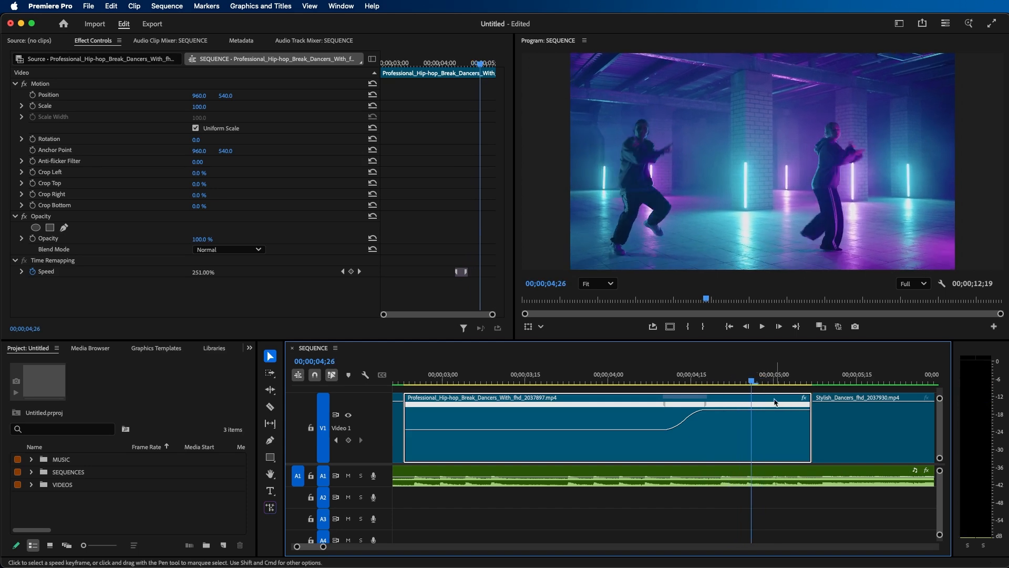
Step: Move the speed ramp toward the end of the Professional_Hip-hop clip, starting at about 00;00;04;26, and play back the transition
{"action": "left_click_drag", "start_coordinate": [684, 402], "coordinate": [768, 402]}
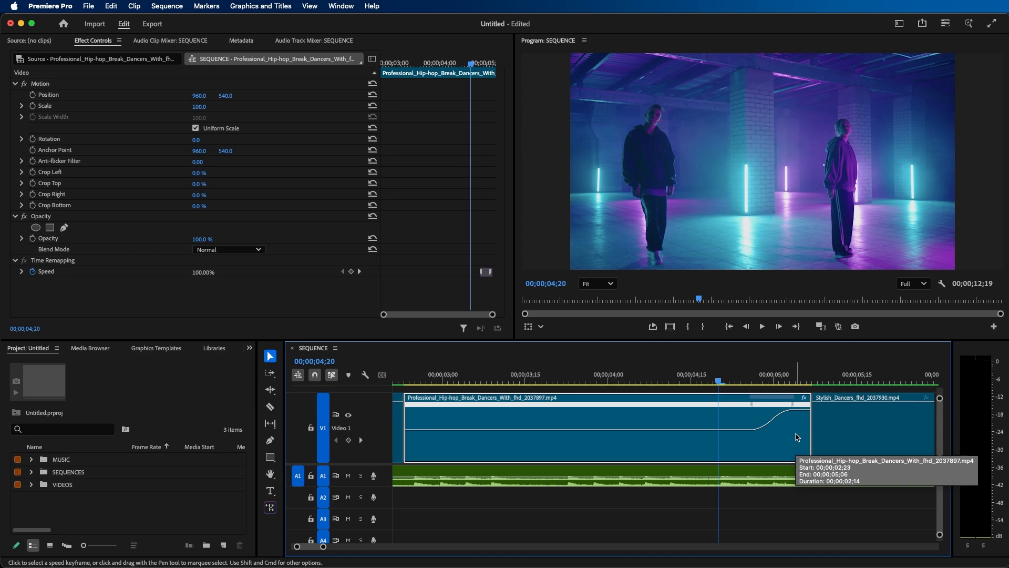
{"action": "key", "text": "space"}
{"action": "key", "text": "space"}
{"action": "key", "text": "minus"}
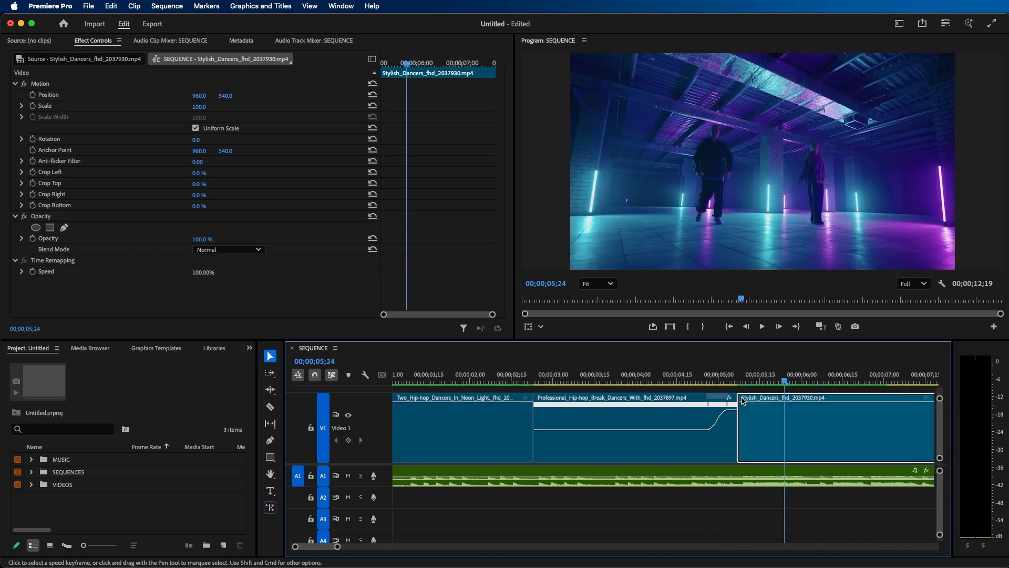
{"action": "key", "text": "minus"}
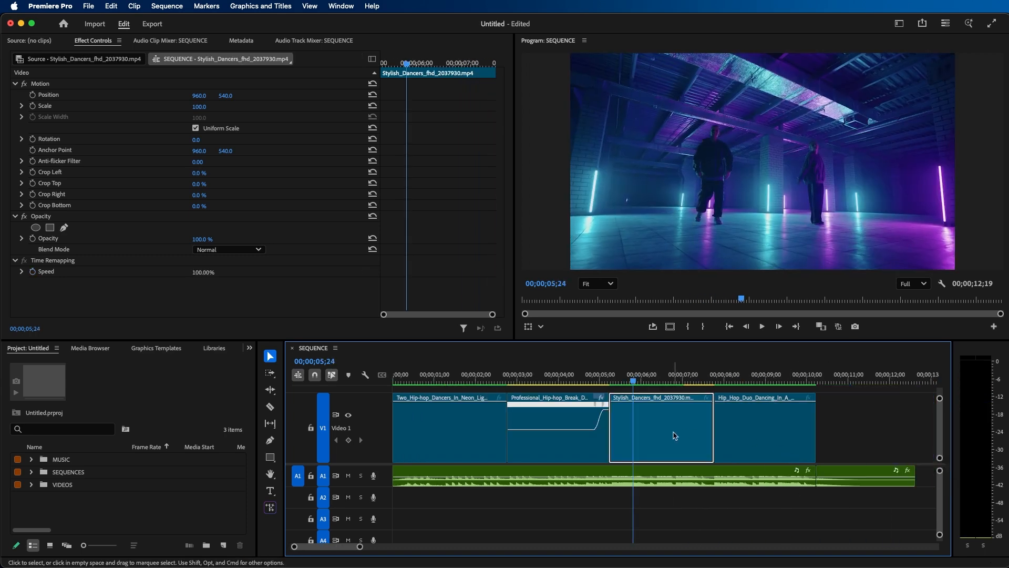
Step: Show the Time Remapping speed keyframes on the Stylish_Dancers clip
{"action": "right_click", "coordinate": [674, 437]}
{"action": "mouse_move", "coordinate": [738, 554]}
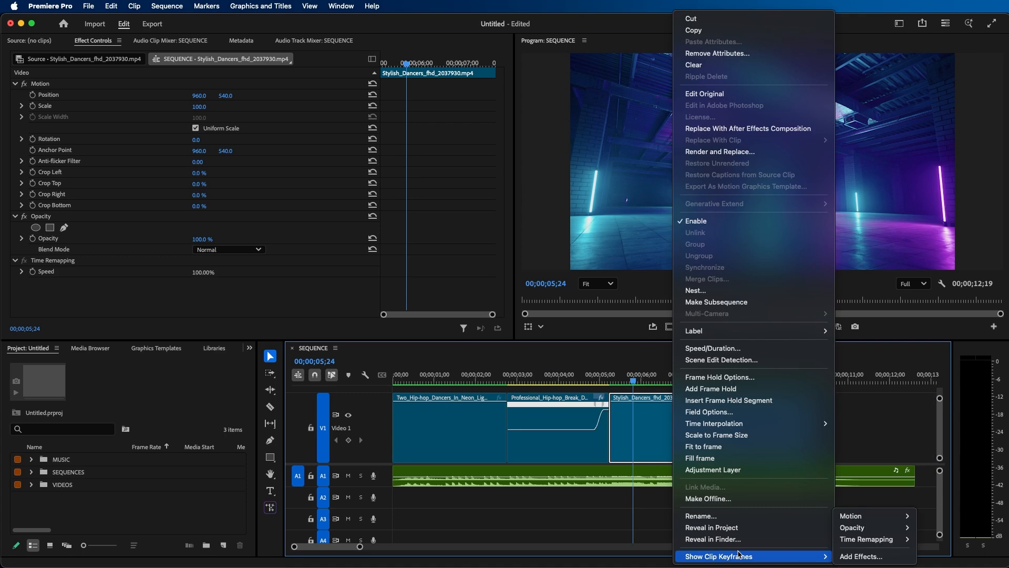
{"action": "mouse_move", "coordinate": [872, 539]}
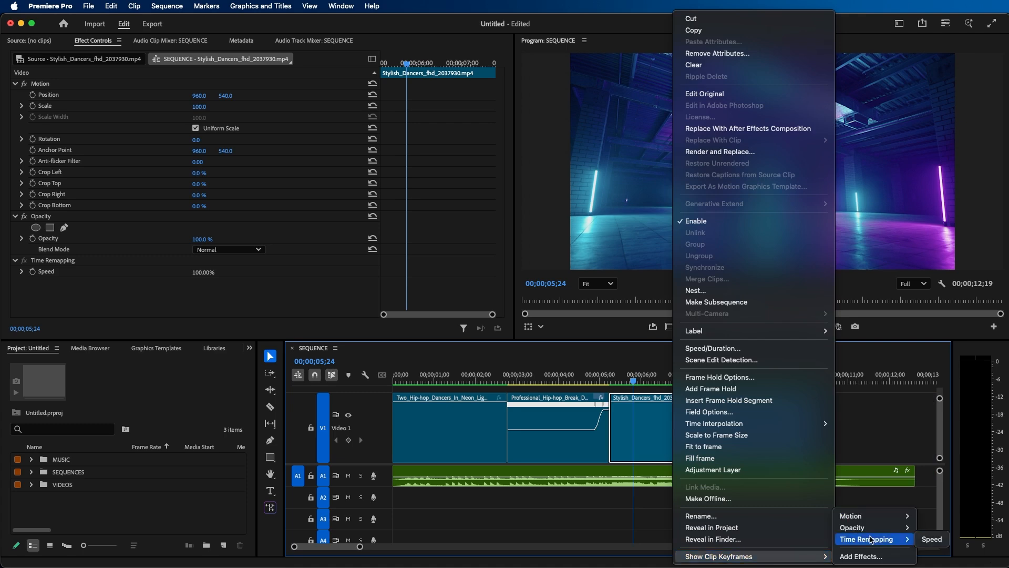
{"action": "left_click", "coordinate": [932, 539]}
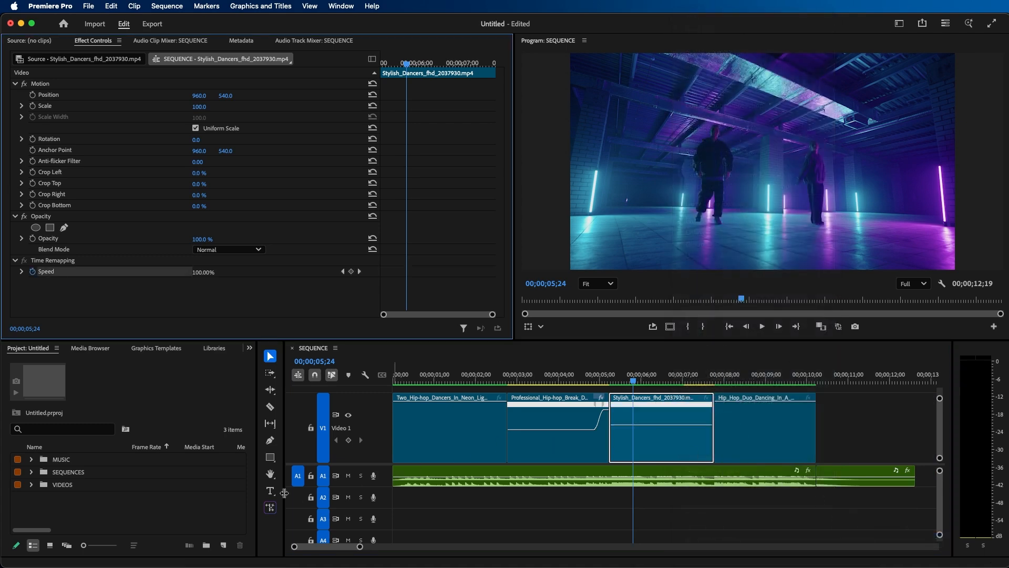
Step: Add a speed keyframe near the start of the Stylish_Dancers clip and raise the playback speed of the section before it
{"action": "left_click", "coordinate": [270, 444]}
{"action": "left_click", "coordinate": [631, 425]}
{"action": "key", "text": "v"}
{"action": "left_click_drag", "start_coordinate": [619, 425], "coordinate": [619, 418]}
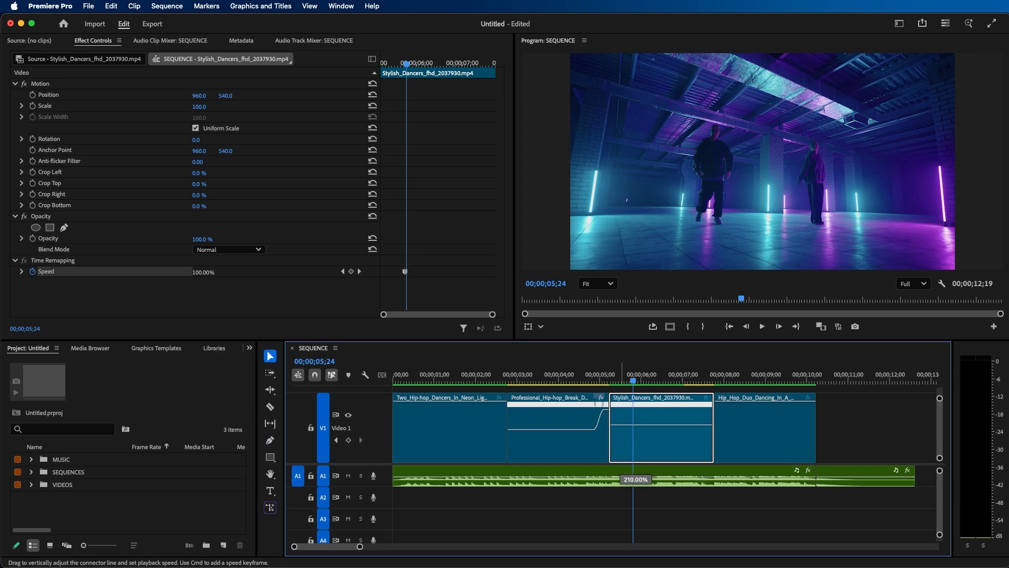
Step: Split the Stylish_Dancers speed keyframe into a smooth S-curve slowdown and move the ramp close to the start of the clip
{"action": "scroll", "coordinate": [622, 420], "scroll_direction": "up", "scroll_amount": 5}
{"action": "left_click_drag", "start_coordinate": [605, 404], "coordinate": [661, 408]}
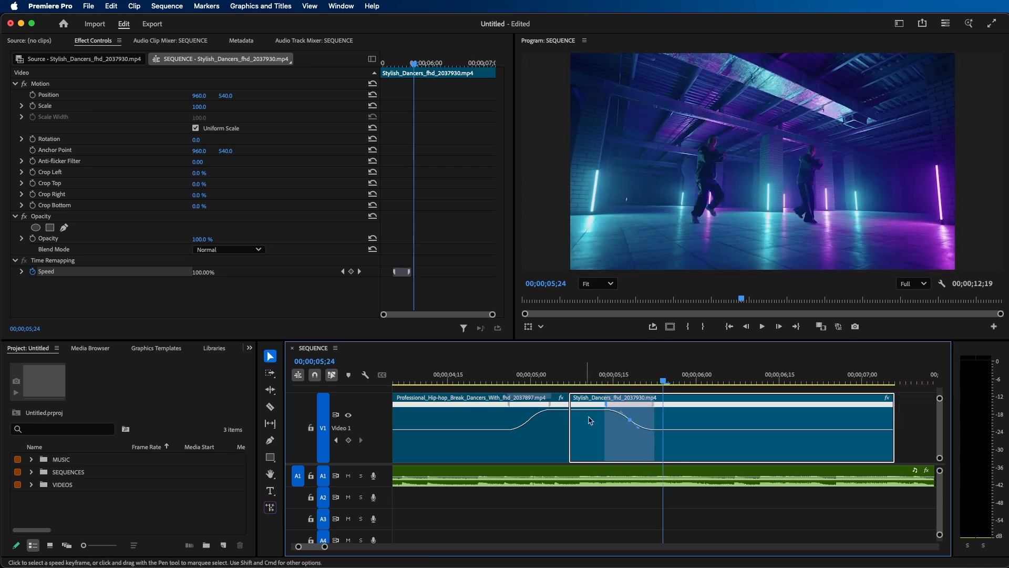
{"action": "left_click_drag", "start_coordinate": [632, 402], "coordinate": [593, 403]}
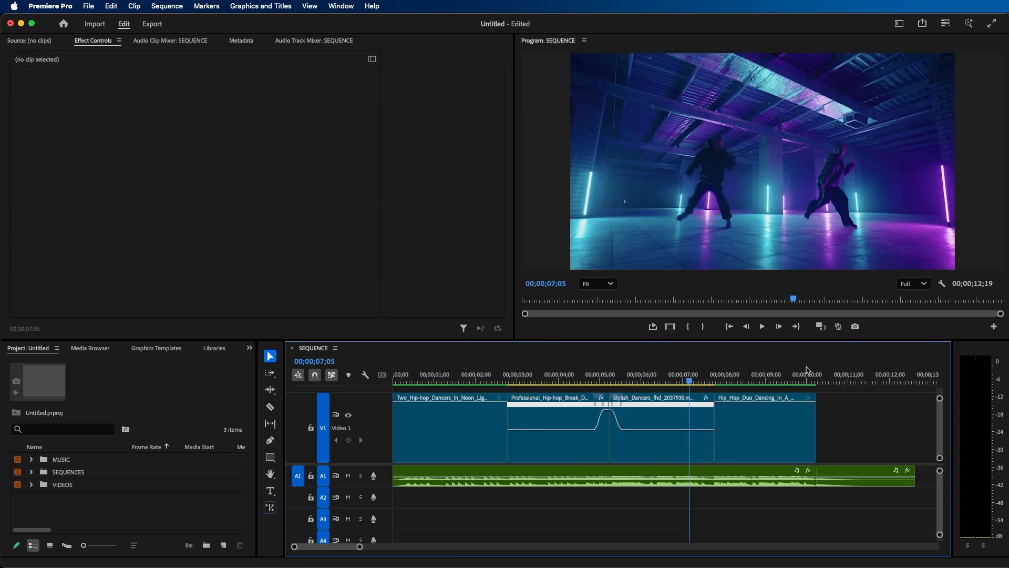
Step: Mark the sequence range from its start to the end of the last video clip at 00;00;10;07, and render In to Out
{"action": "left_click", "coordinate": [800, 375]}
{"action": "key", "text": "Down"}
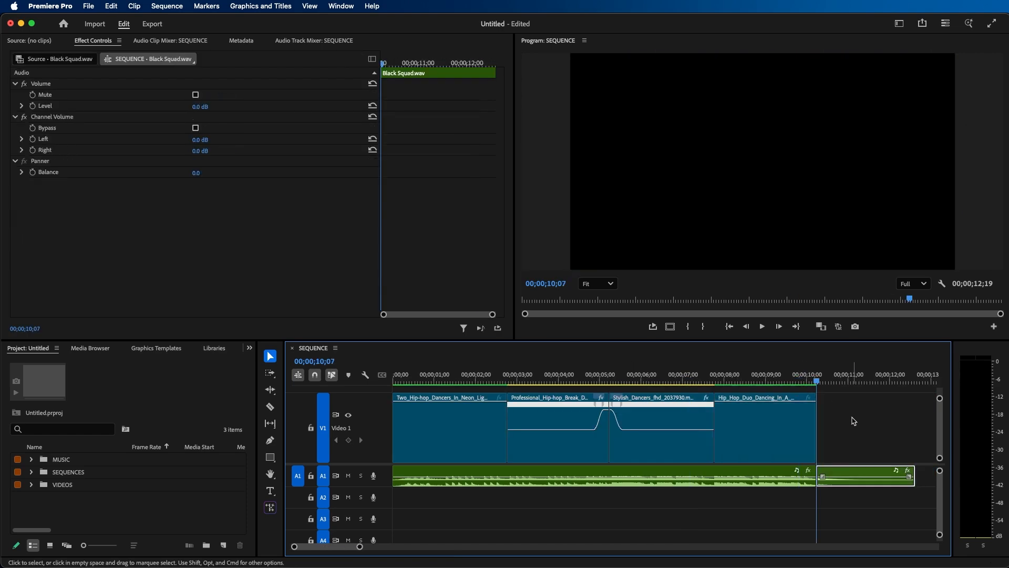
{"action": "left_click", "coordinate": [854, 421]}
{"action": "key", "text": "o"}
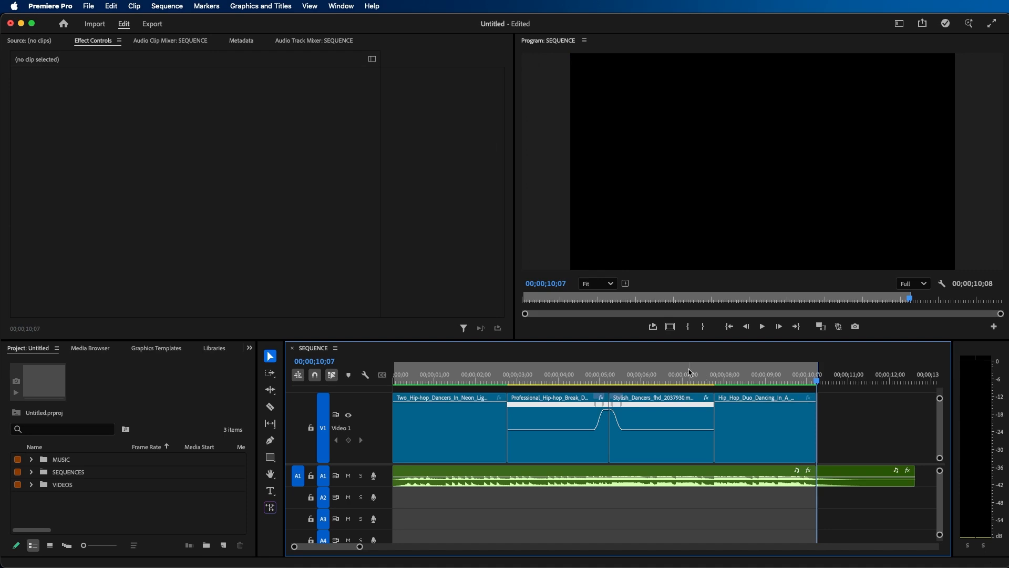
{"action": "left_click", "coordinate": [167, 5]}
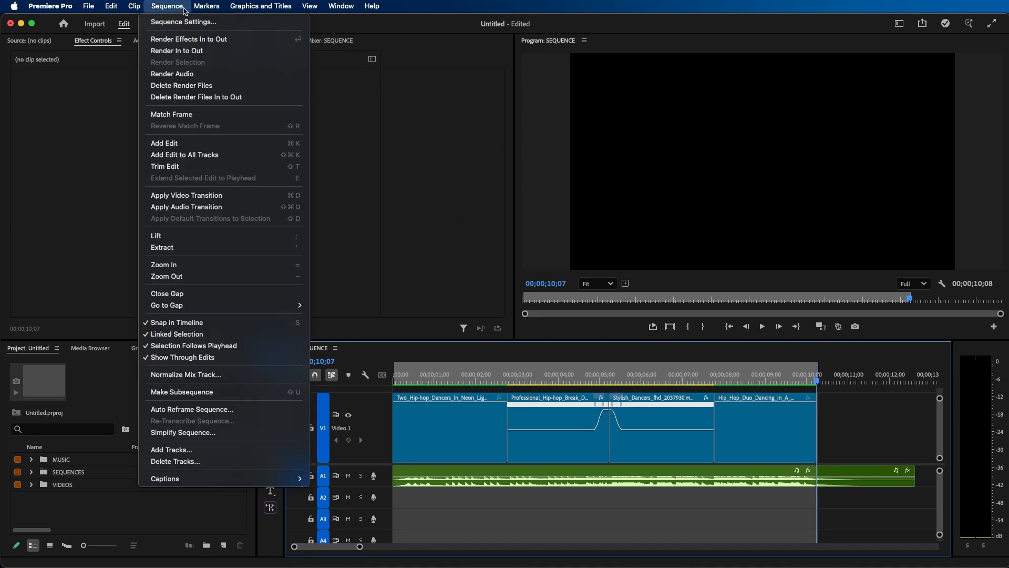
{"action": "left_click", "coordinate": [202, 55]}
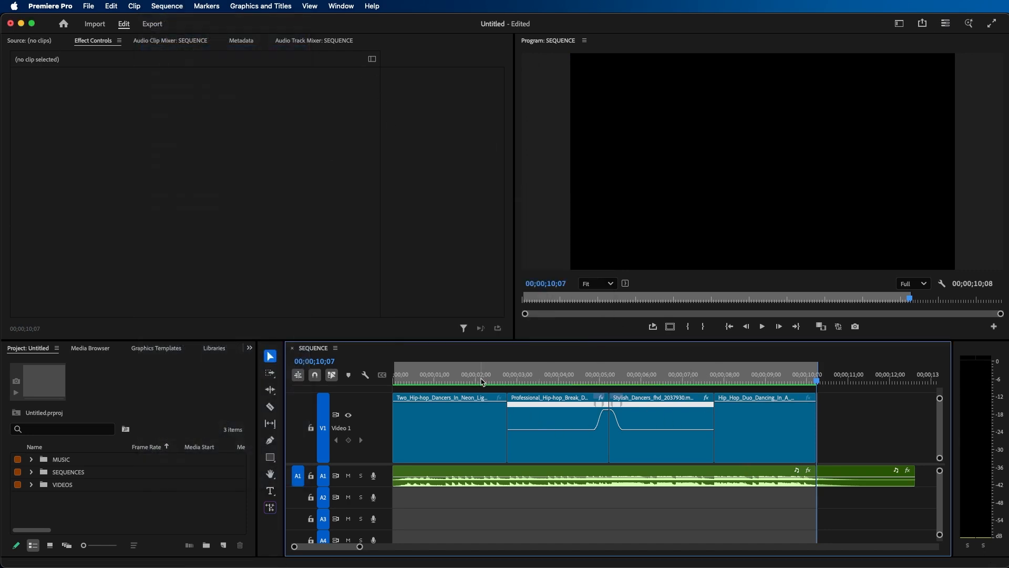
Step: Play back the speed-ramp transition from about 00;00;04;07 in a maximized program view
{"action": "left_click", "coordinate": [570, 379]}
{"action": "key", "text": "grave"}
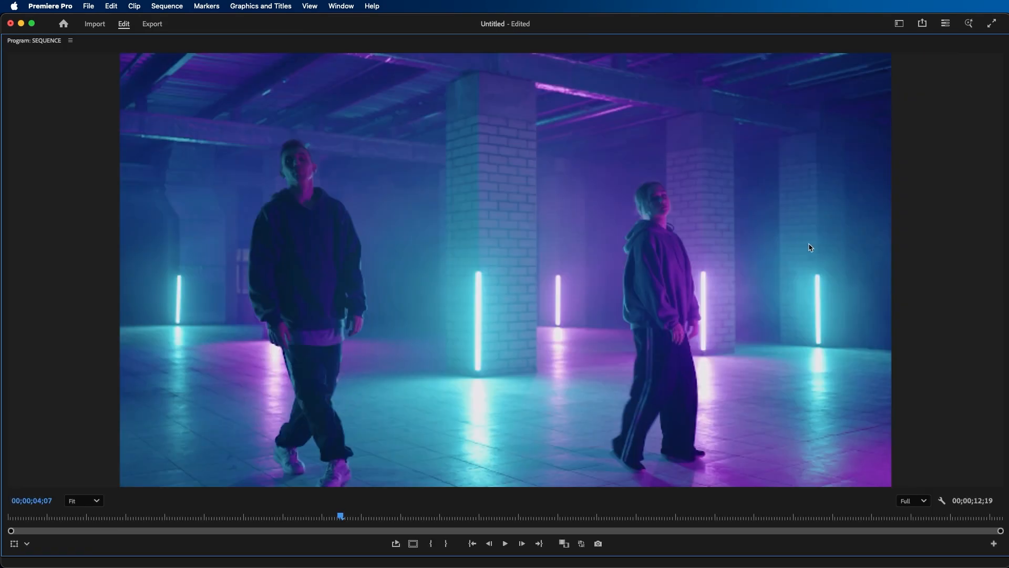
{"action": "key", "text": "space"}
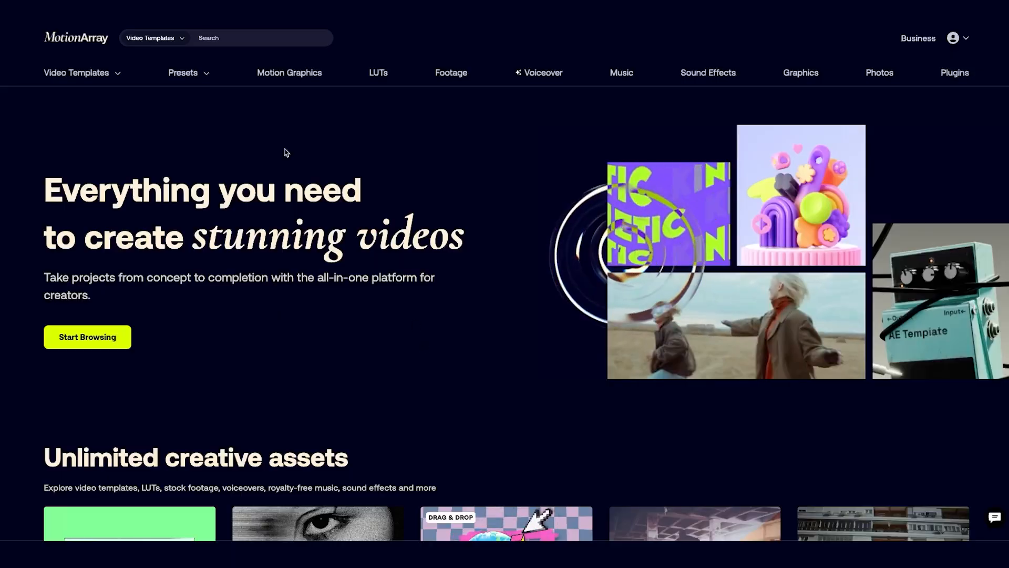
Step: Switch to the Motion Array website and look over its video template and motion graphics categories
{"action": "mouse_move", "coordinate": [114, 78]}
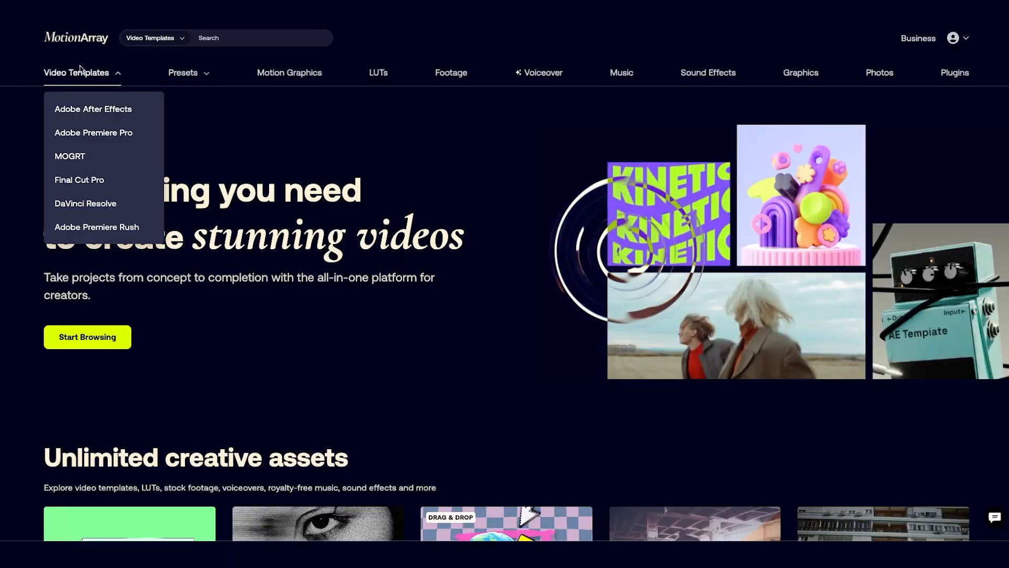
{"action": "left_click", "coordinate": [288, 73]}
{"action": "scroll", "coordinate": [486, 167], "scroll_direction": "down", "scroll_amount": 5}
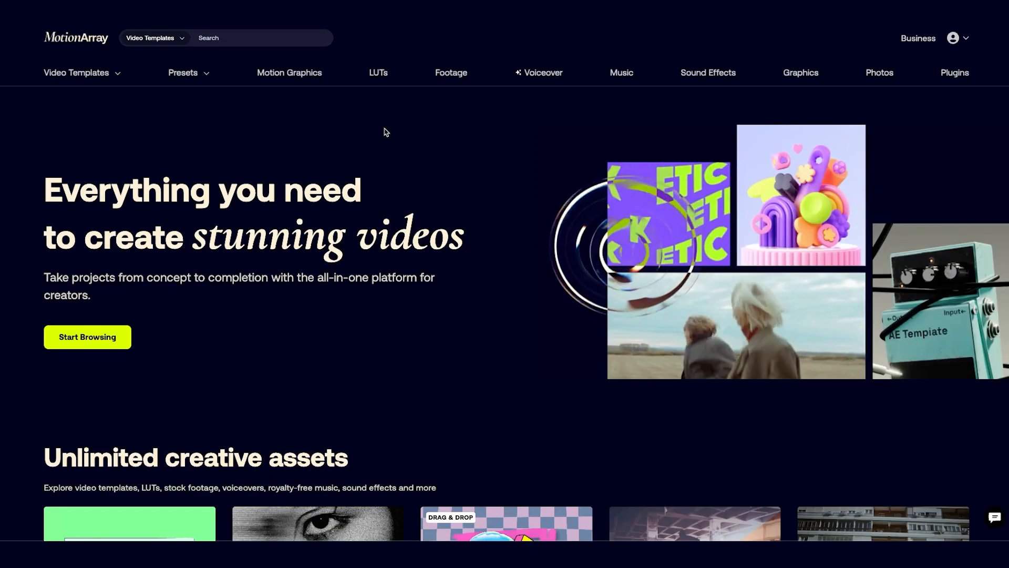
Step: Search the Premiere Pro presets in the Transitions category for "Shake" and download the 30 Shake Transitions pack
{"action": "left_click", "coordinate": [172, 77]}
{"action": "left_click", "coordinate": [193, 134]}
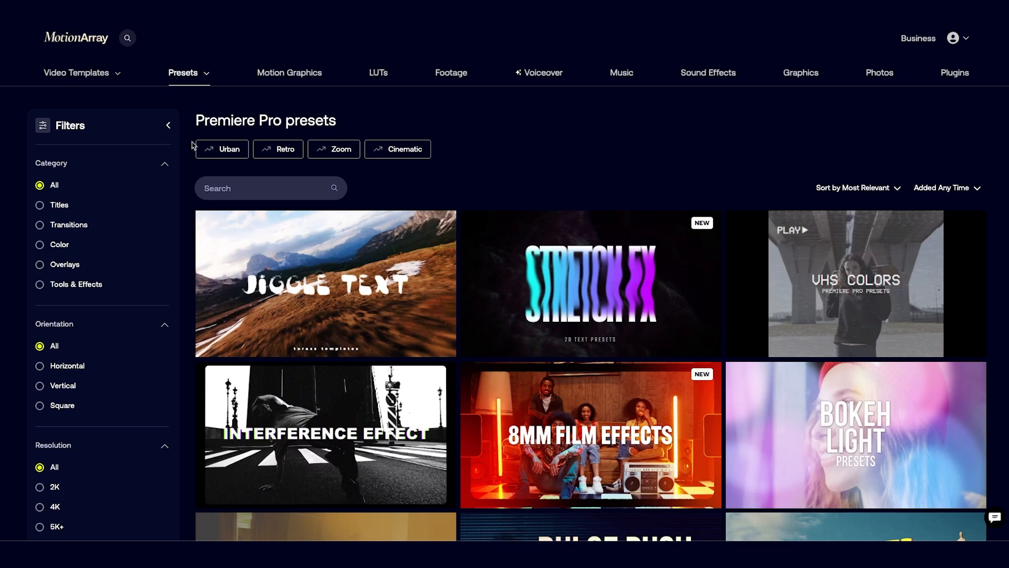
{"action": "left_click", "coordinate": [77, 226]}
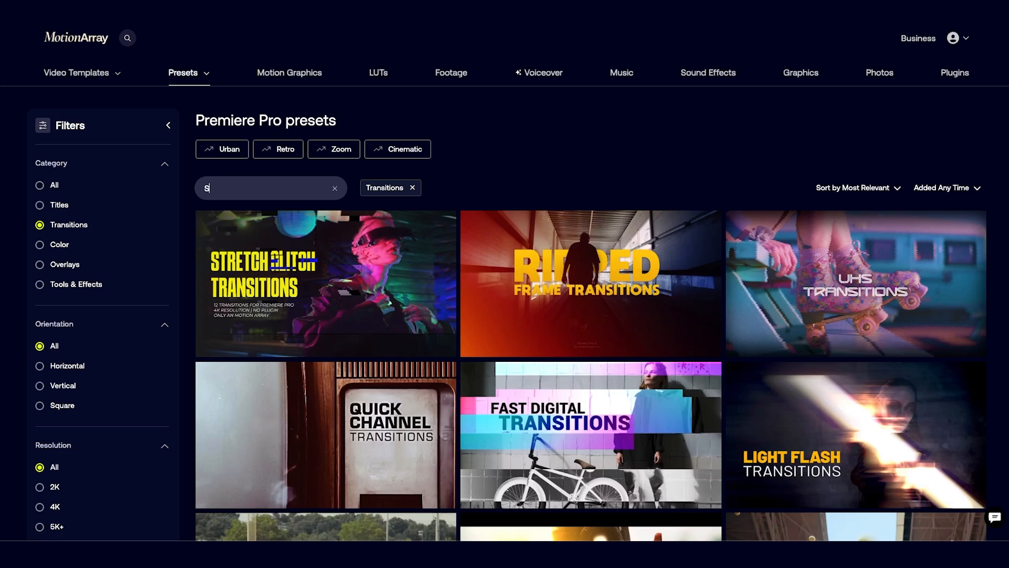
{"action": "key", "text": "Return"}
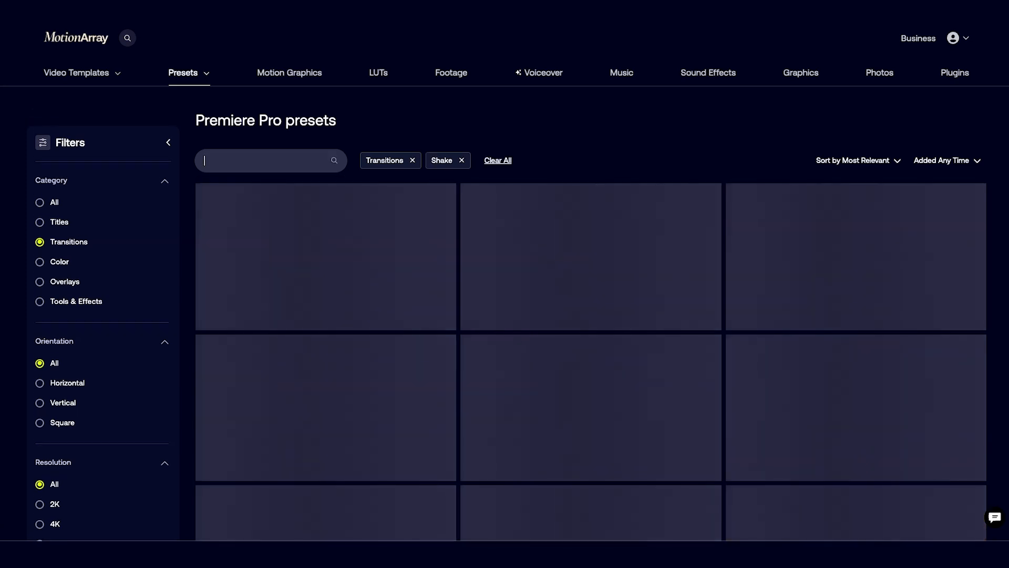
{"action": "mouse_move", "coordinate": [803, 266]}
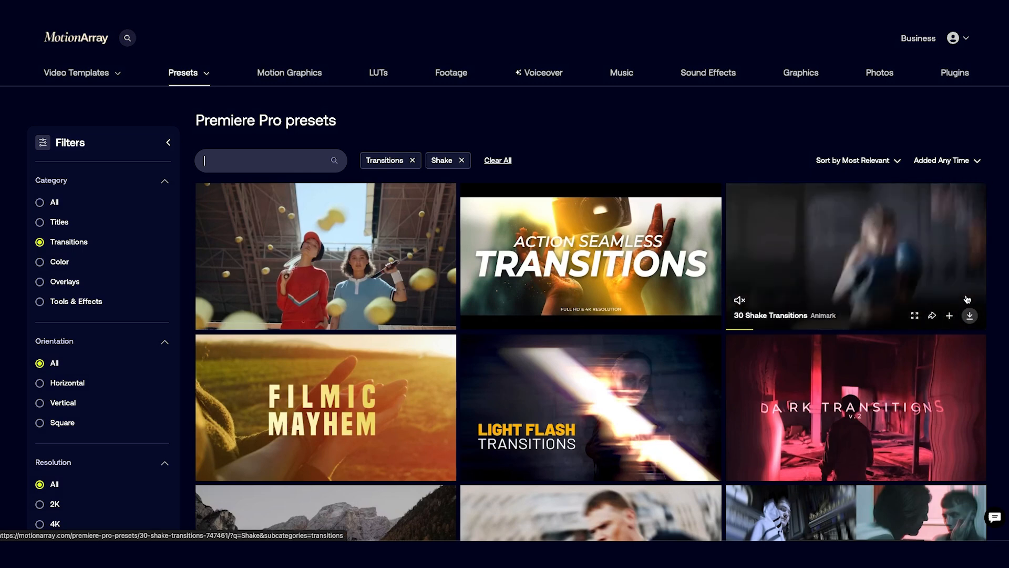
{"action": "left_click", "coordinate": [971, 316]}
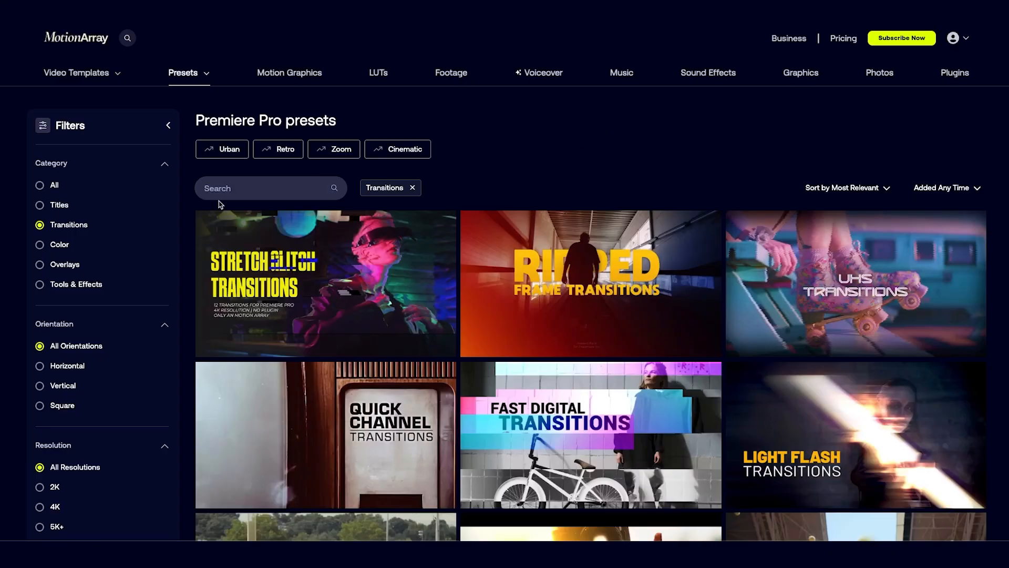
Step: Narrow the Premiere Pro transition presets to free presets only
{"action": "scroll", "coordinate": [80, 276], "scroll_direction": "down", "scroll_amount": 5}
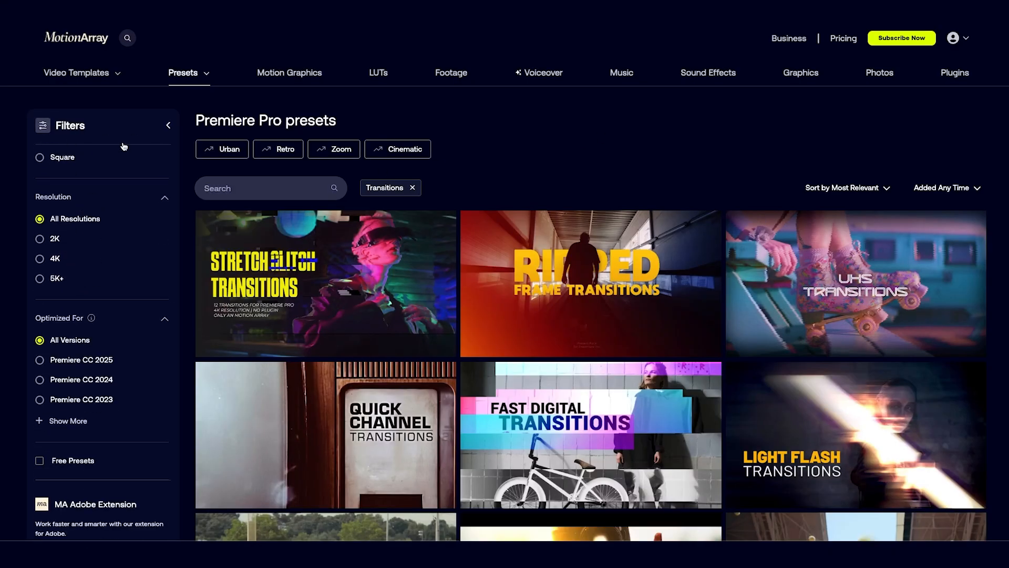
{"action": "left_click", "coordinate": [61, 463]}
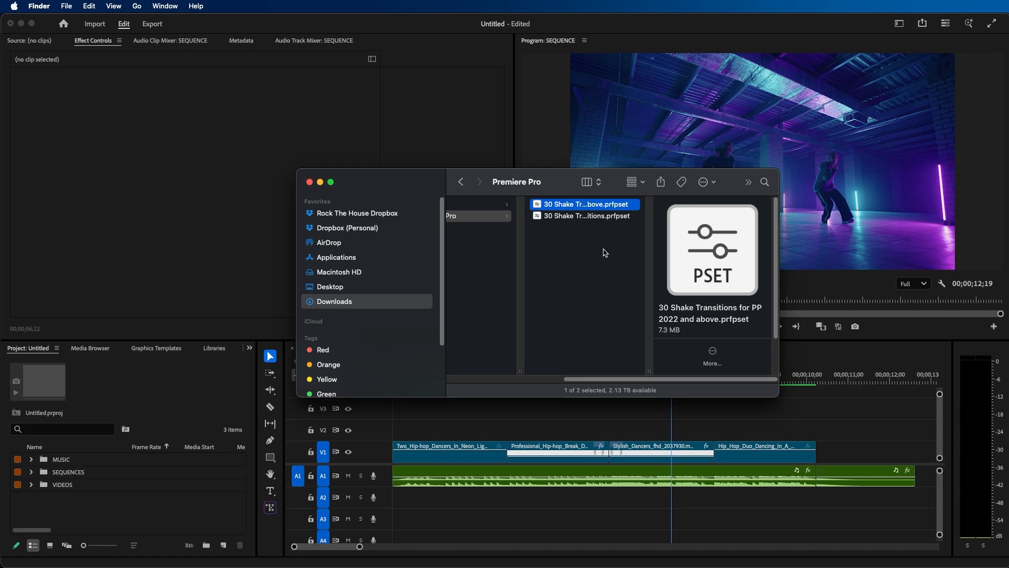
Step: Switch back to Premiere Pro and bring up the effects library
{"action": "left_click", "coordinate": [155, 505]}
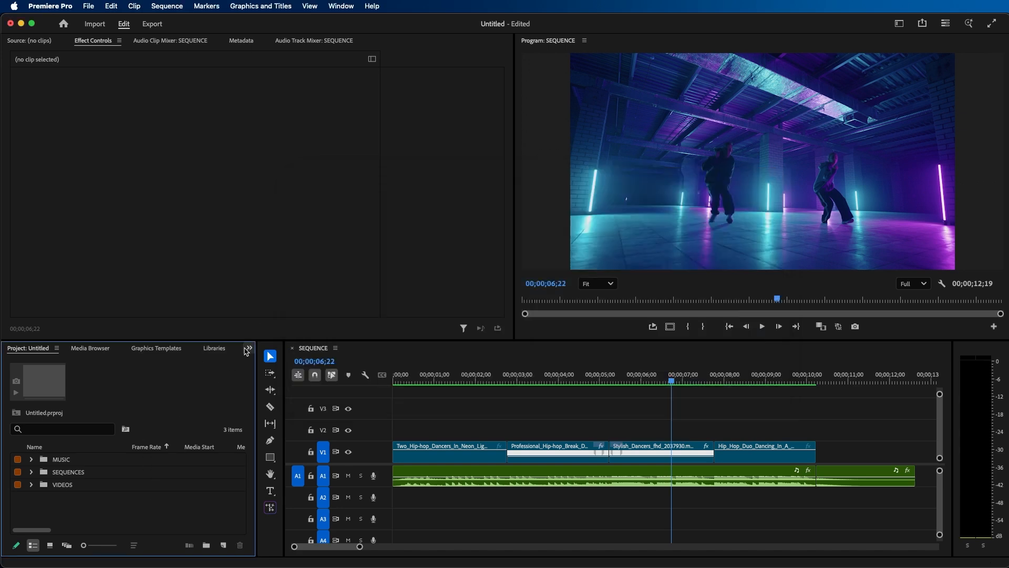
{"action": "left_click", "coordinate": [249, 348]}
{"action": "left_click", "coordinate": [261, 426]}
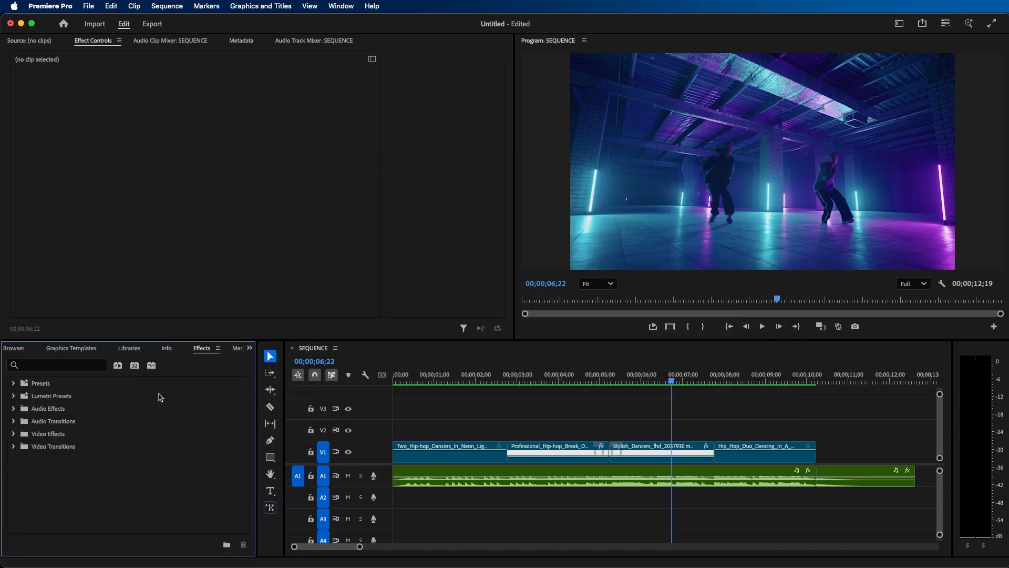
{"action": "left_click", "coordinate": [340, 6]}
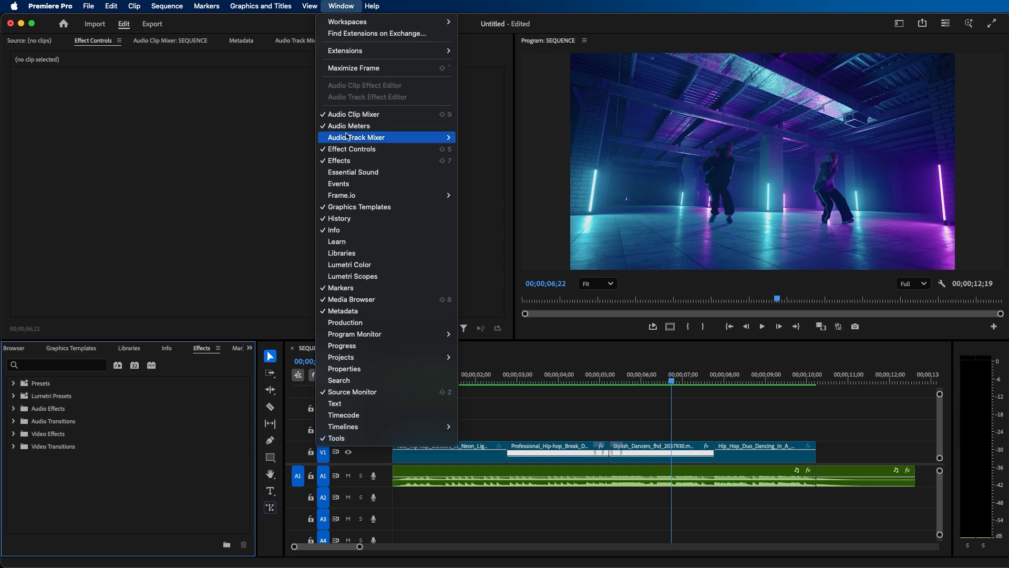
{"action": "left_click", "coordinate": [342, 160]}
Step: Import the preset file "30 Shake Transitions for PP 2022 and above.prfpset" into the Presets bin
{"action": "left_click", "coordinate": [42, 384]}
{"action": "right_click", "coordinate": [45, 389]}
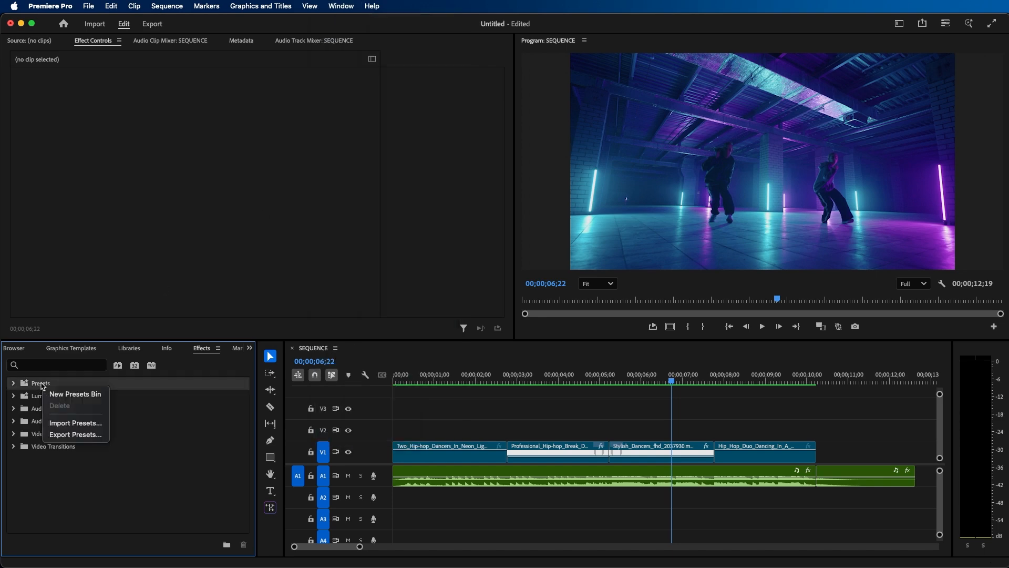
{"action": "left_click", "coordinate": [58, 423]}
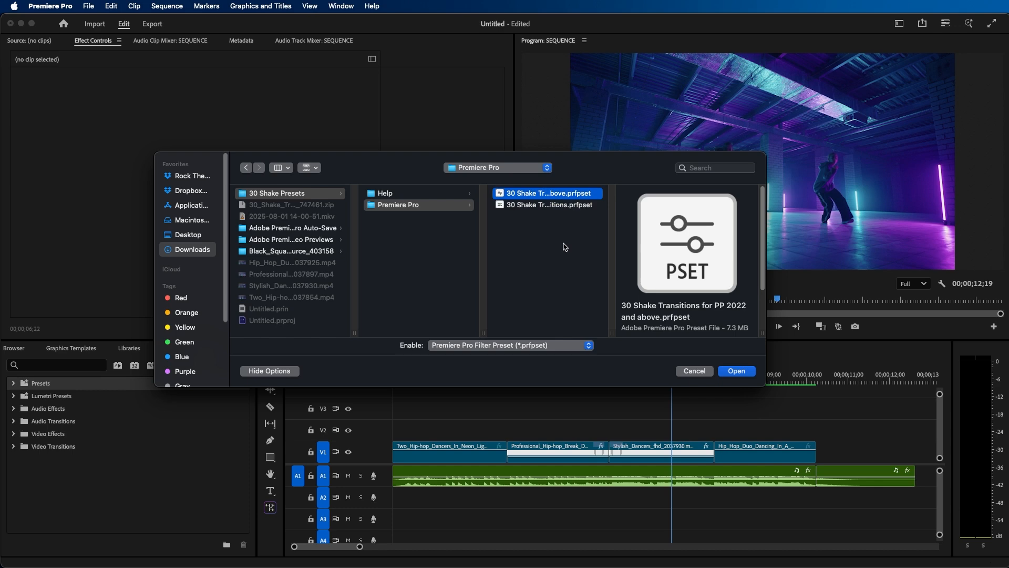
{"action": "left_click", "coordinate": [749, 371]}
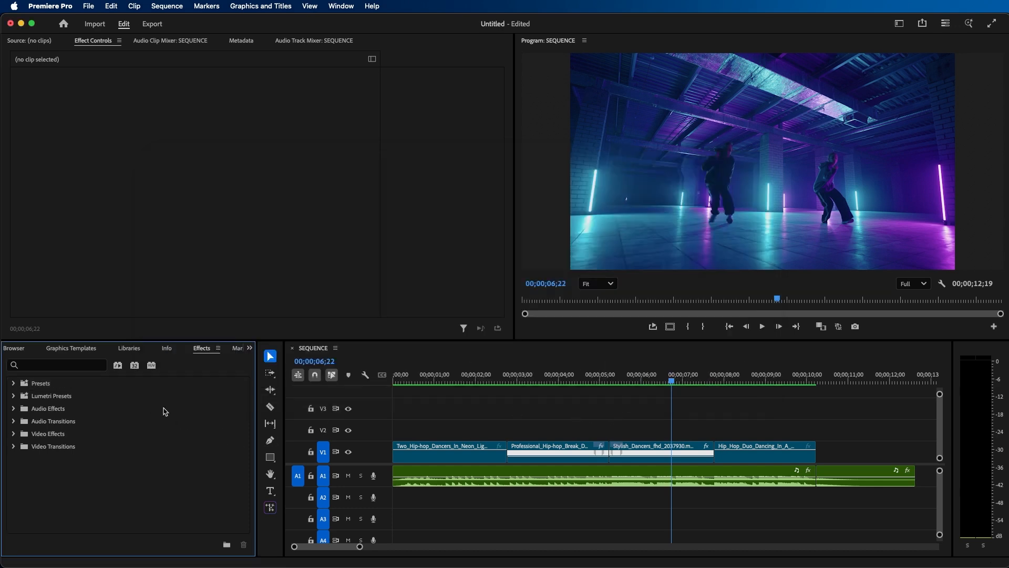
Step: Expand the 01 Short bin inside the 30 Shake Presets and select its 01 In preset
{"action": "left_click", "coordinate": [14, 385]}
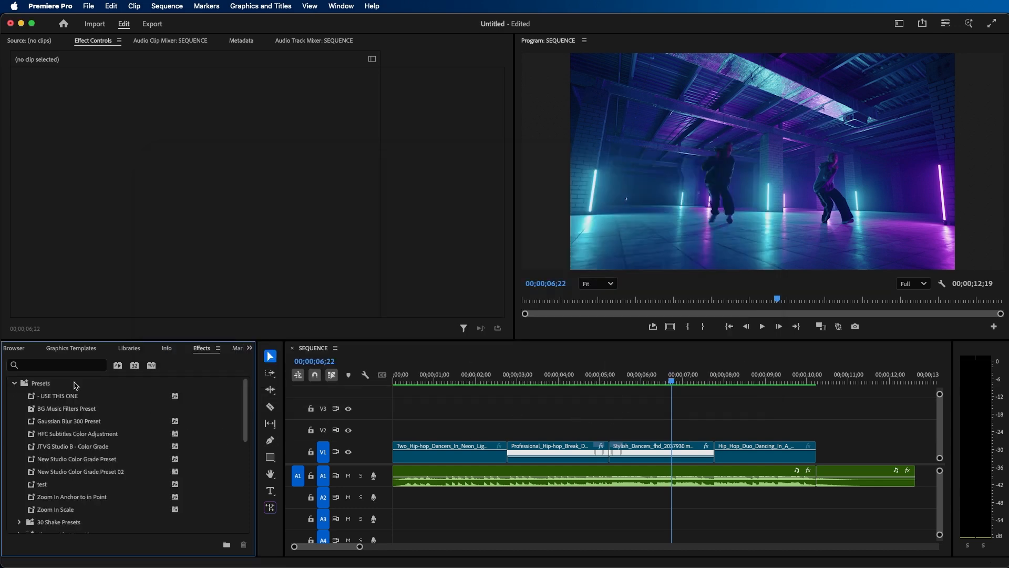
{"action": "scroll", "coordinate": [19, 470], "scroll_direction": "down", "scroll_amount": 3}
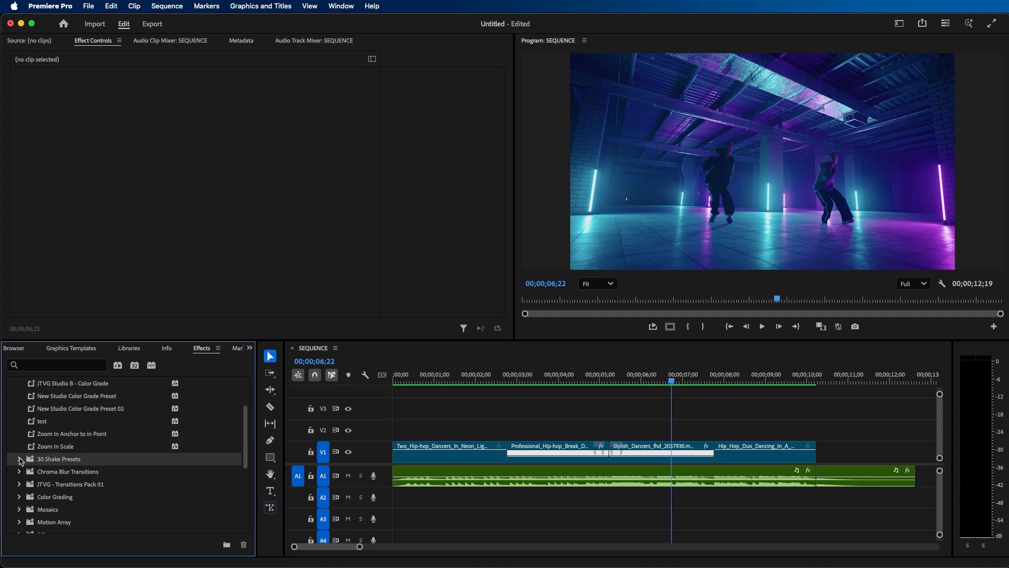
{"action": "left_click", "coordinate": [19, 460]}
{"action": "scroll", "coordinate": [24, 453], "scroll_direction": "down", "scroll_amount": 2}
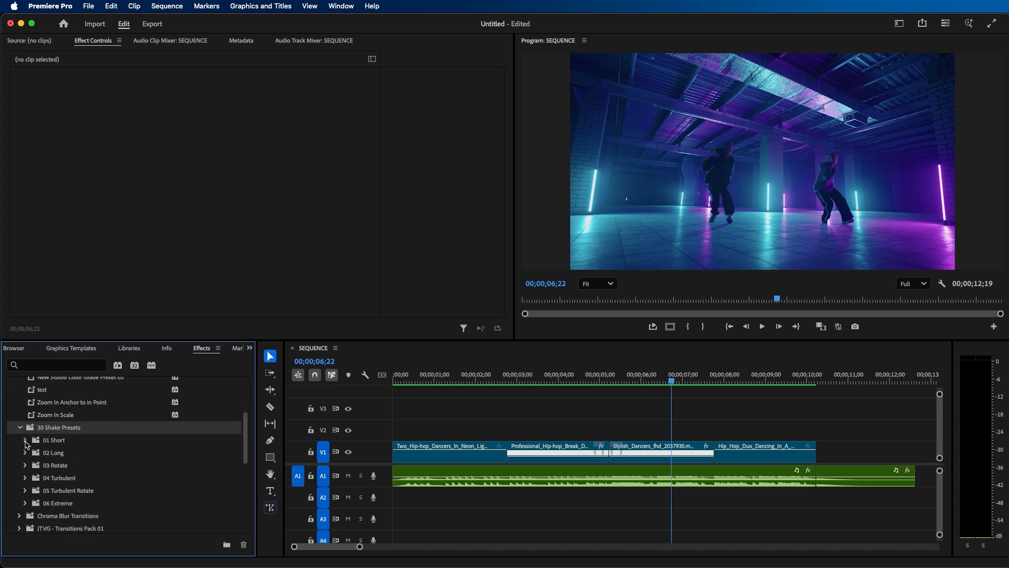
{"action": "left_click", "coordinate": [25, 441]}
{"action": "left_click", "coordinate": [55, 441]}
{"action": "left_click", "coordinate": [55, 452]}
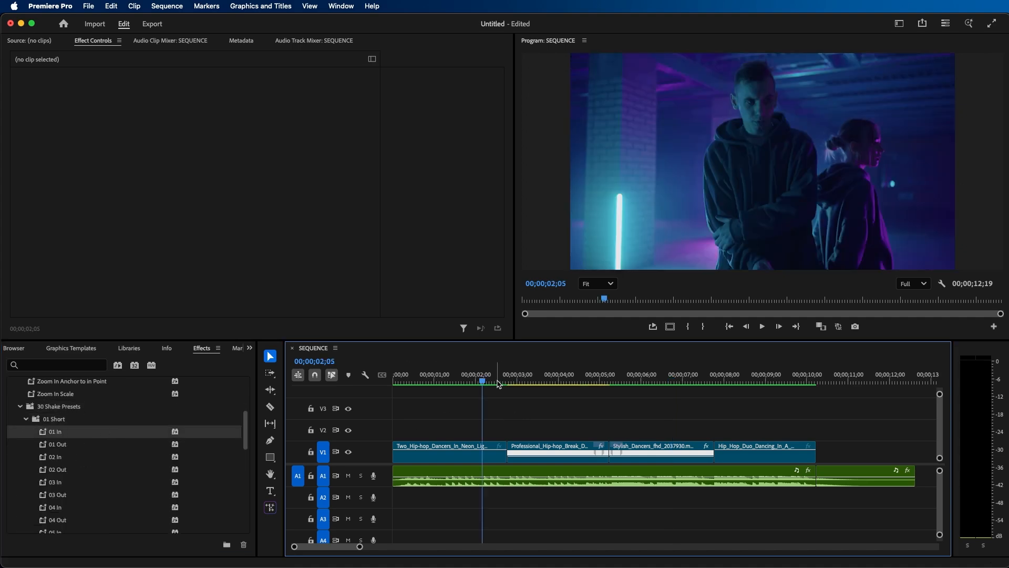
Step: Position the playhead at 00;00;02;15 and apply the 01 Out shake preset to the Two_Hip-hop_Dancers clip
{"action": "left_click", "coordinate": [497, 382]}
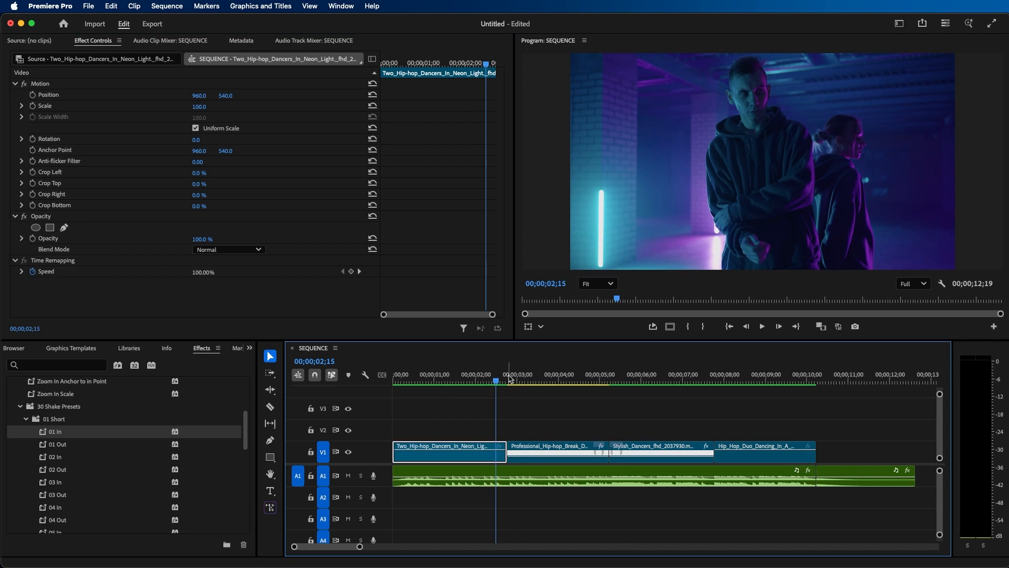
{"action": "left_click", "coordinate": [511, 378]}
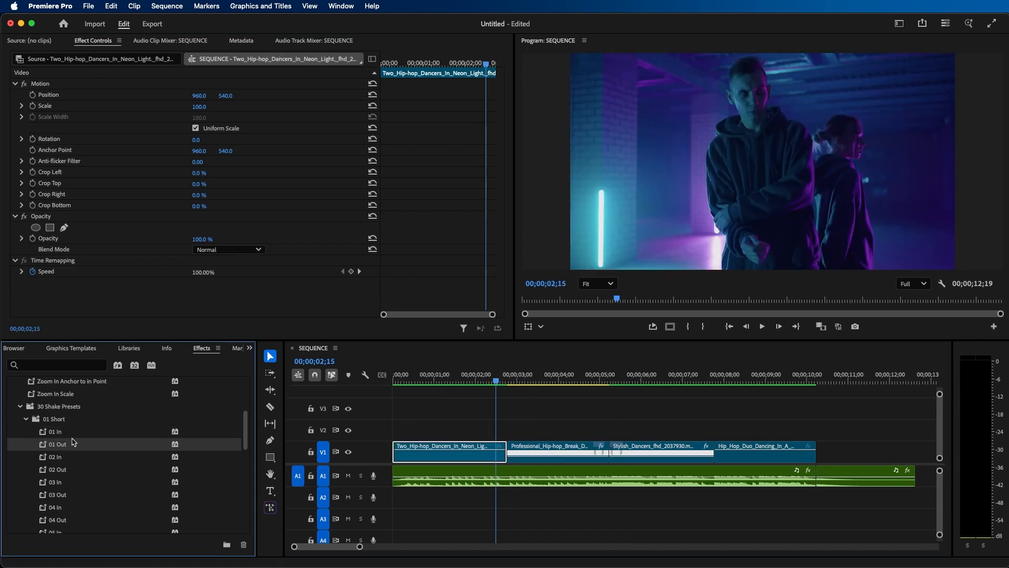
{"action": "left_click", "coordinate": [69, 442]}
{"action": "left_click", "coordinate": [61, 432]}
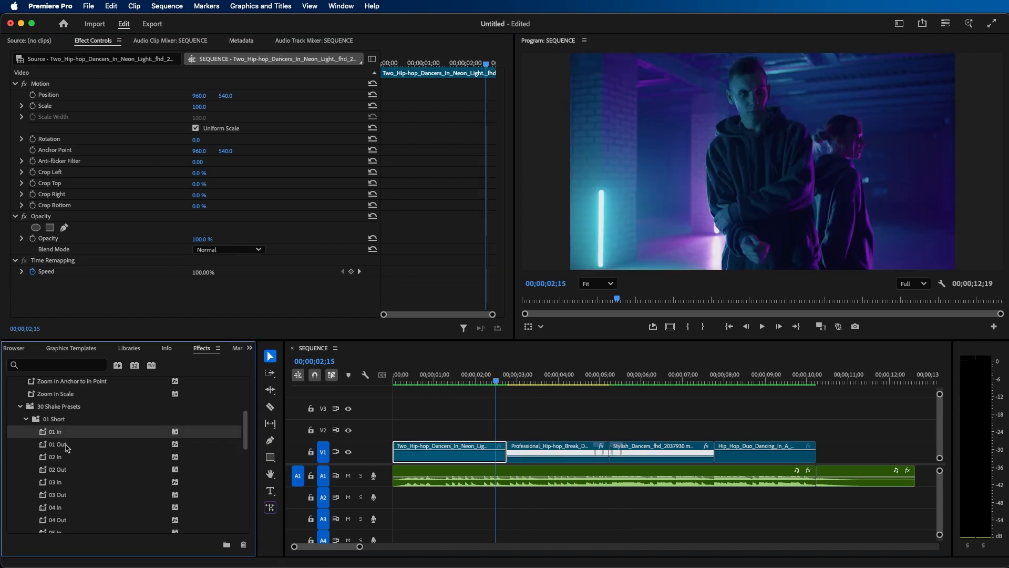
{"action": "left_click", "coordinate": [64, 444]}
{"action": "left_click_drag", "start_coordinate": [163, 413], "coordinate": [501, 449]}
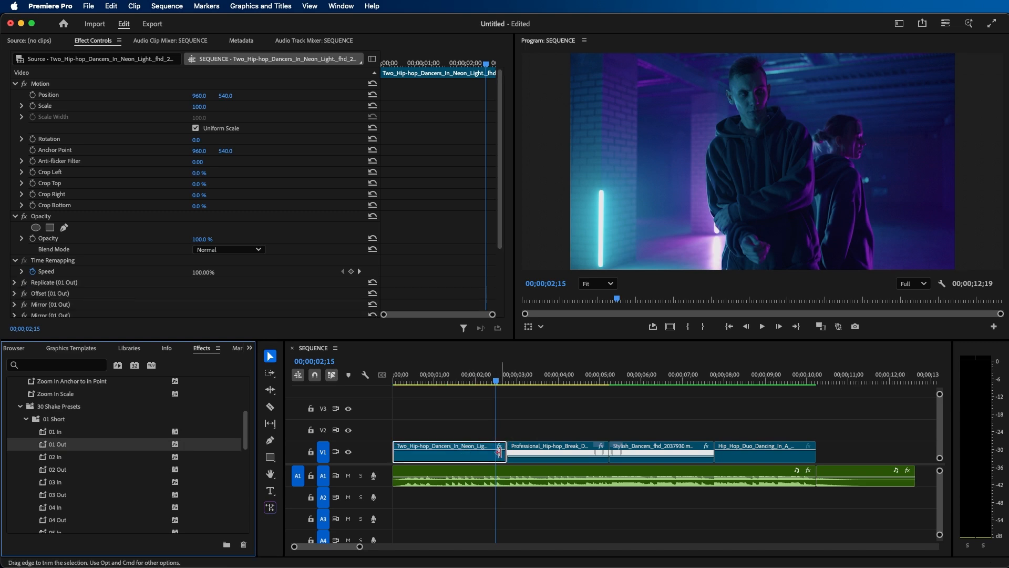
Step: Apply the 01 In shake preset to the Professional_Hip-hop_Break_Dancers clip and play back the transition from 00;00;02;03
{"action": "left_click", "coordinate": [58, 436]}
{"action": "left_click_drag", "start_coordinate": [58, 435], "coordinate": [533, 449]}
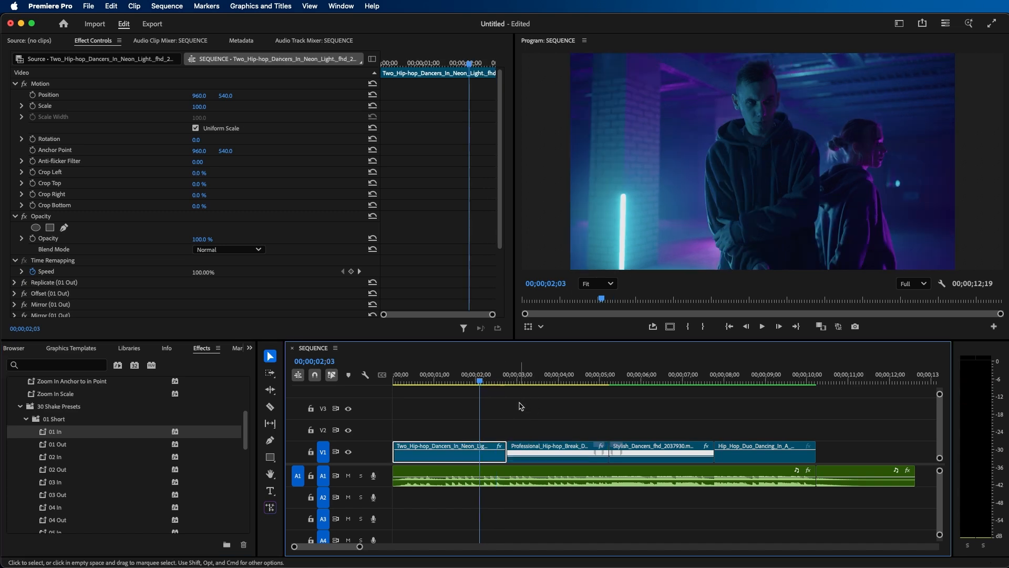
{"action": "left_click", "coordinate": [521, 406]}
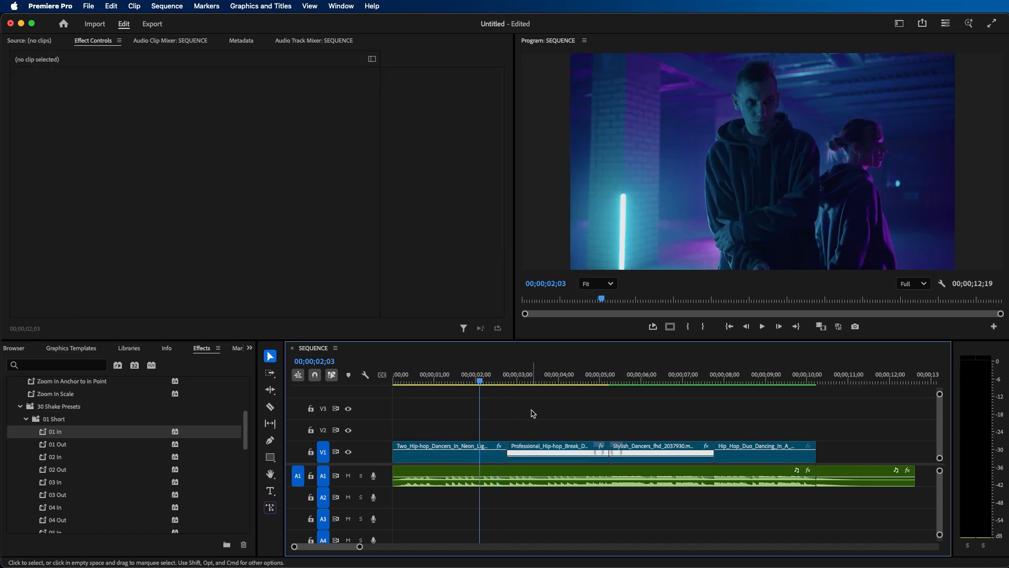
{"action": "key", "text": "space"}
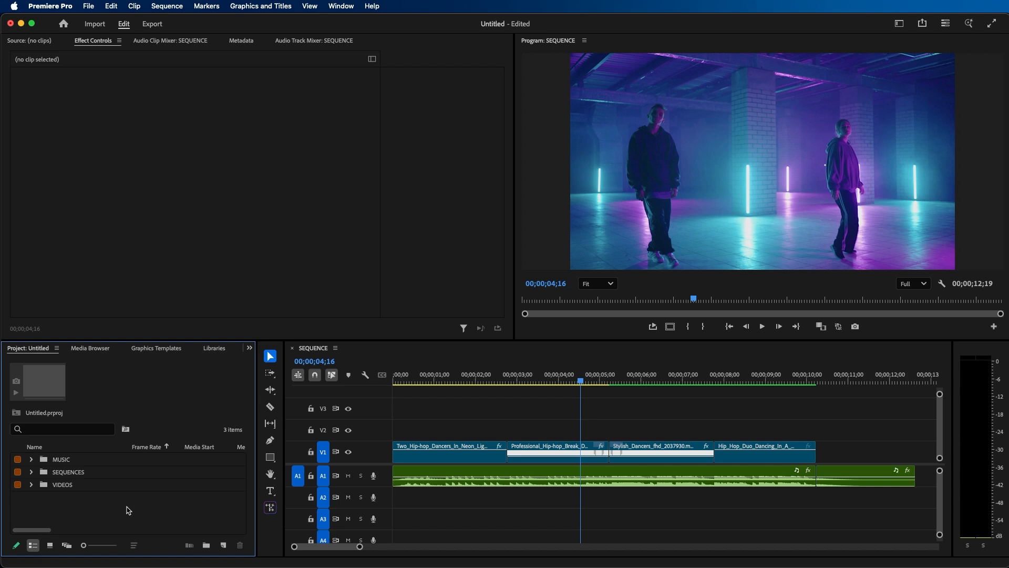
Step: Create an adjustment layer and place it on track V2, starting at the beginning of the Stylish_Dancers clip
{"action": "left_click", "coordinate": [225, 544]}
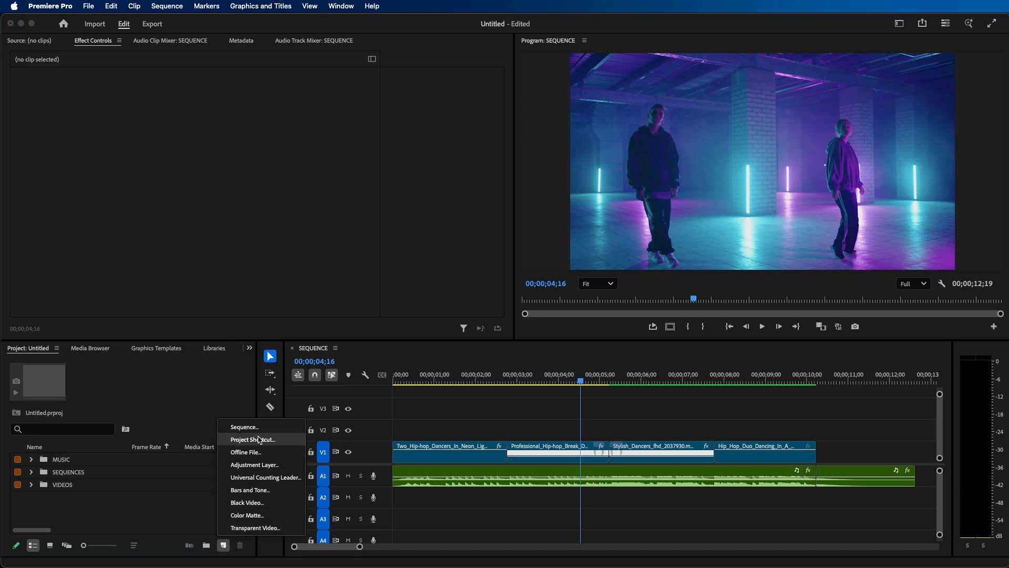
{"action": "left_click", "coordinate": [261, 465]}
{"action": "left_click", "coordinate": [569, 345]}
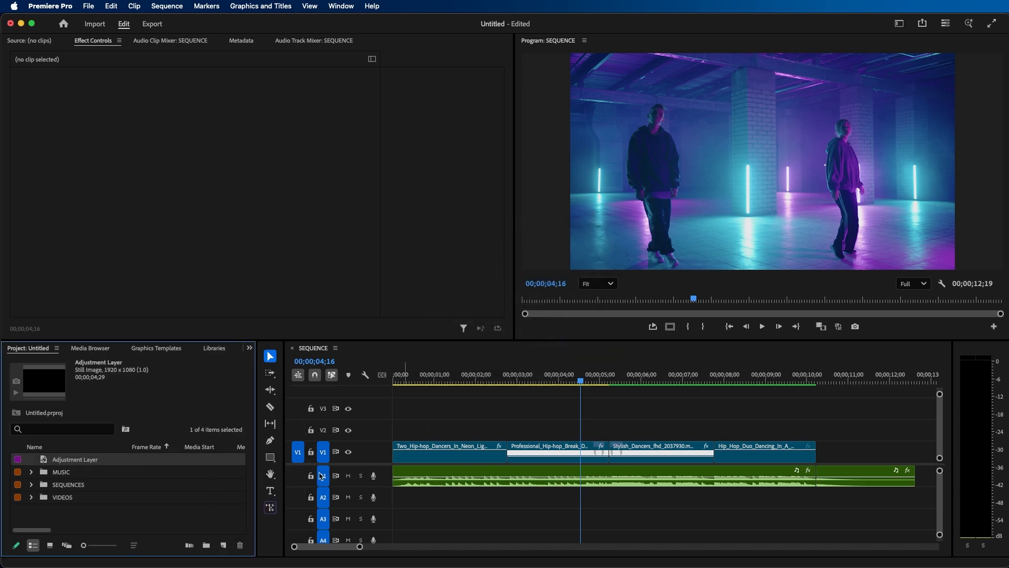
{"action": "left_click_drag", "start_coordinate": [74, 457], "coordinate": [613, 429]}
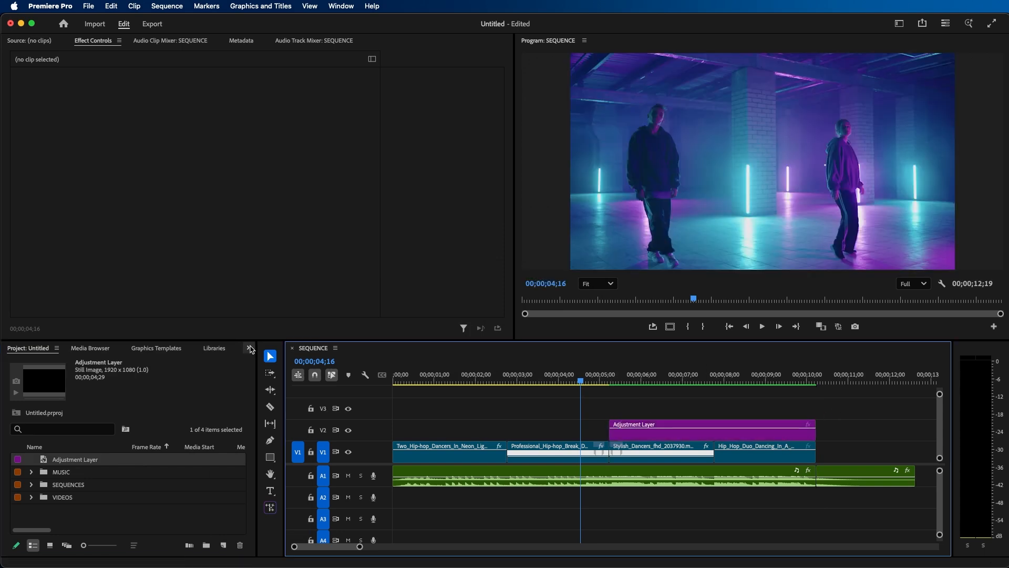
Step: Find Chromatic Aberration in the MA - Channel effects and apply it to the adjustment layer
{"action": "left_click", "coordinate": [249, 347]}
{"action": "left_click", "coordinate": [261, 426]}
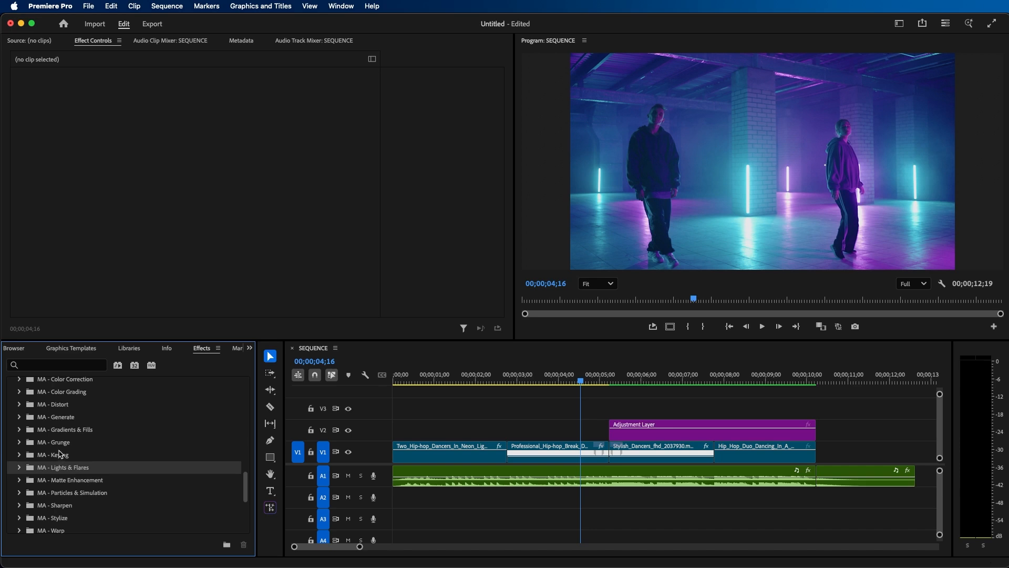
{"action": "scroll", "coordinate": [116, 465], "scroll_direction": "up", "scroll_amount": 2}
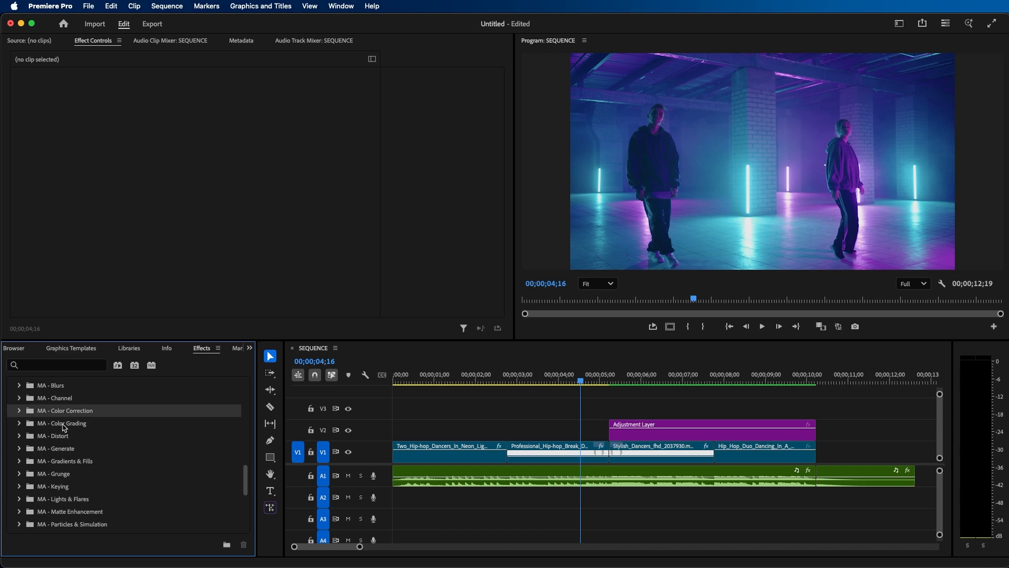
{"action": "left_click", "coordinate": [19, 399]}
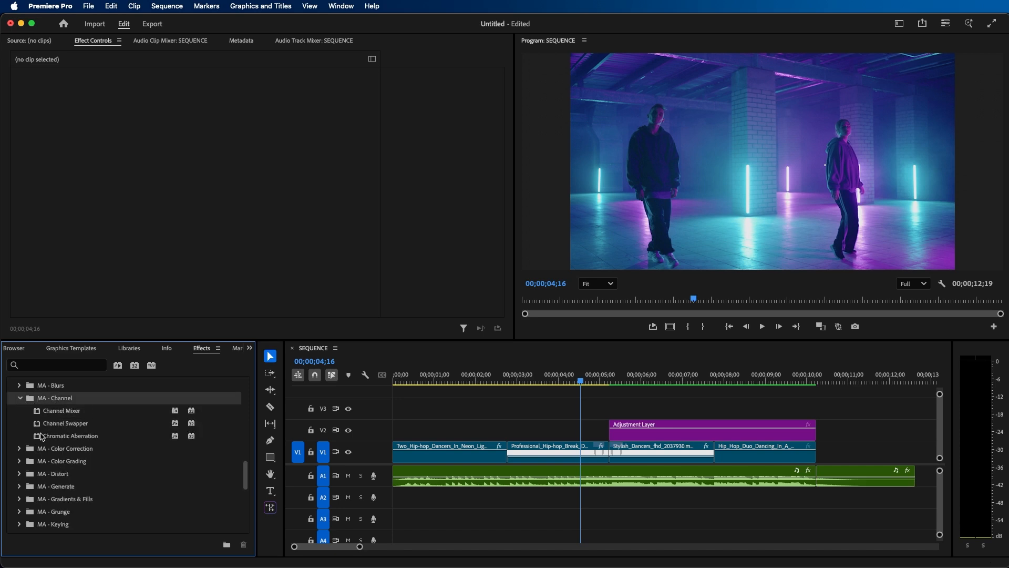
{"action": "left_click_drag", "start_coordinate": [44, 441], "coordinate": [701, 430]}
Step: Preview the effect at 00;00;06;26 with Chromatic Aberration's Distance set to 10% and check the Channels options
{"action": "left_click", "coordinate": [678, 381]}
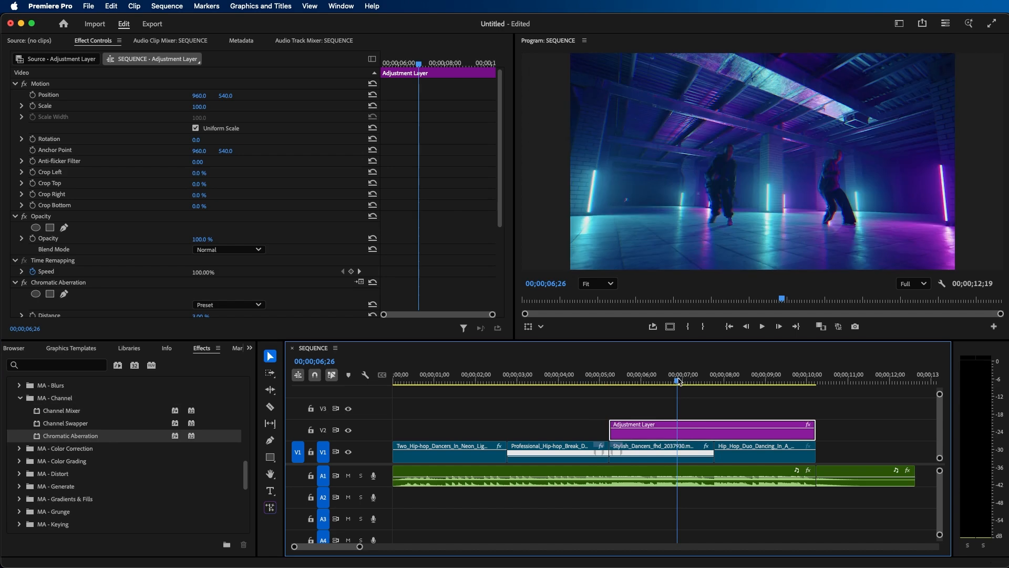
{"action": "scroll", "coordinate": [456, 193], "scroll_direction": "down", "scroll_amount": 5}
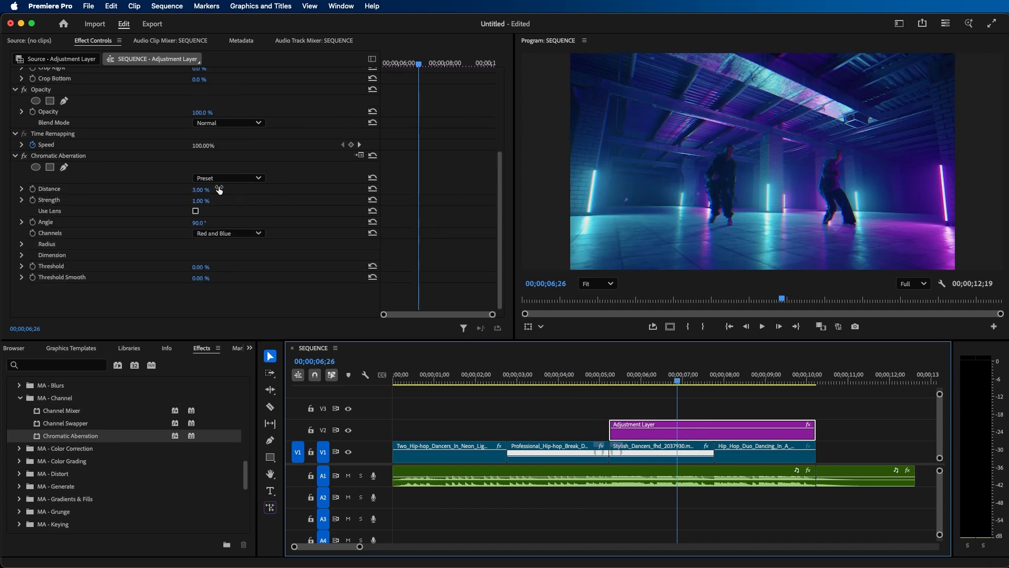
{"action": "left_click", "coordinate": [201, 190]}
{"action": "type", "text": "10"}
{"action": "key", "text": "Return"}
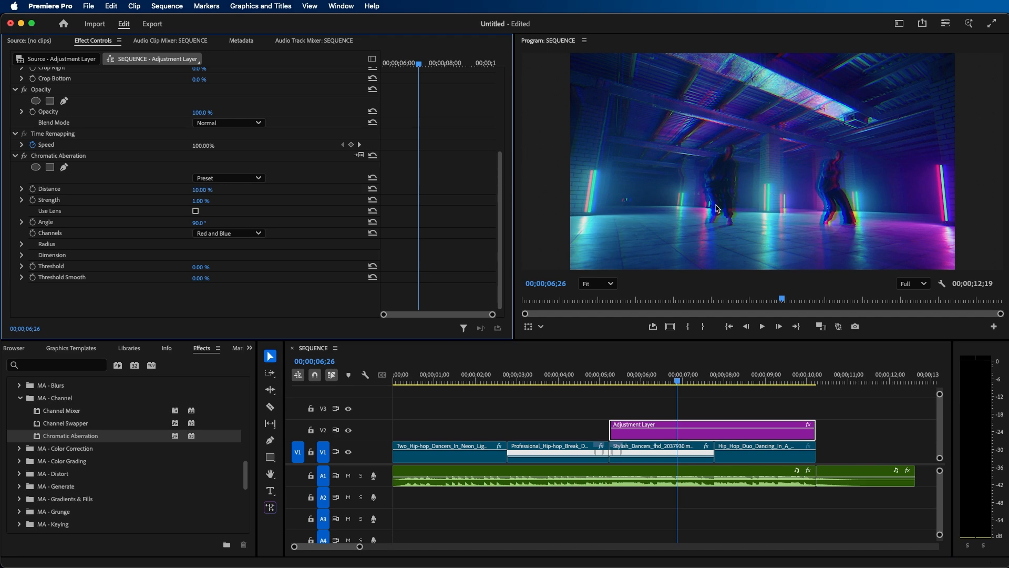
{"action": "left_click", "coordinate": [231, 234]}
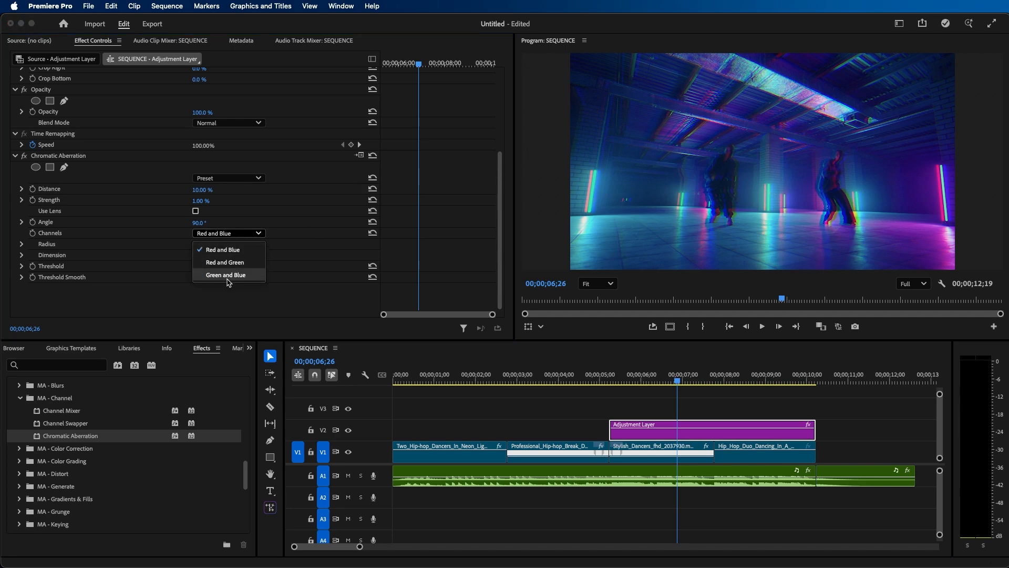
{"action": "left_click", "coordinate": [282, 234]}
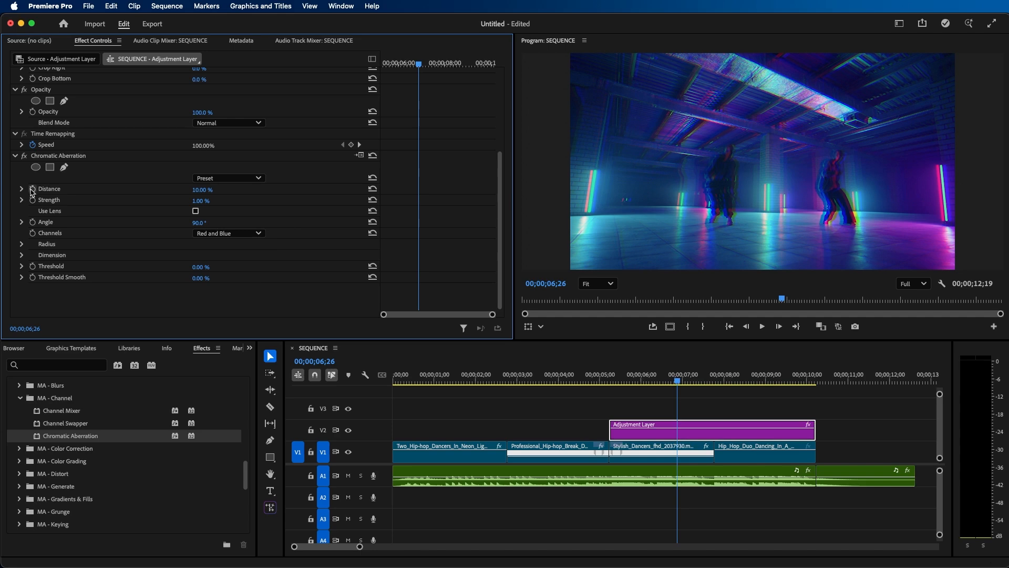
Step: Reselect the adjustment layer and set its Chromatic Aberration Distance to 0%
{"action": "left_click", "coordinate": [632, 410]}
{"action": "left_click", "coordinate": [635, 436]}
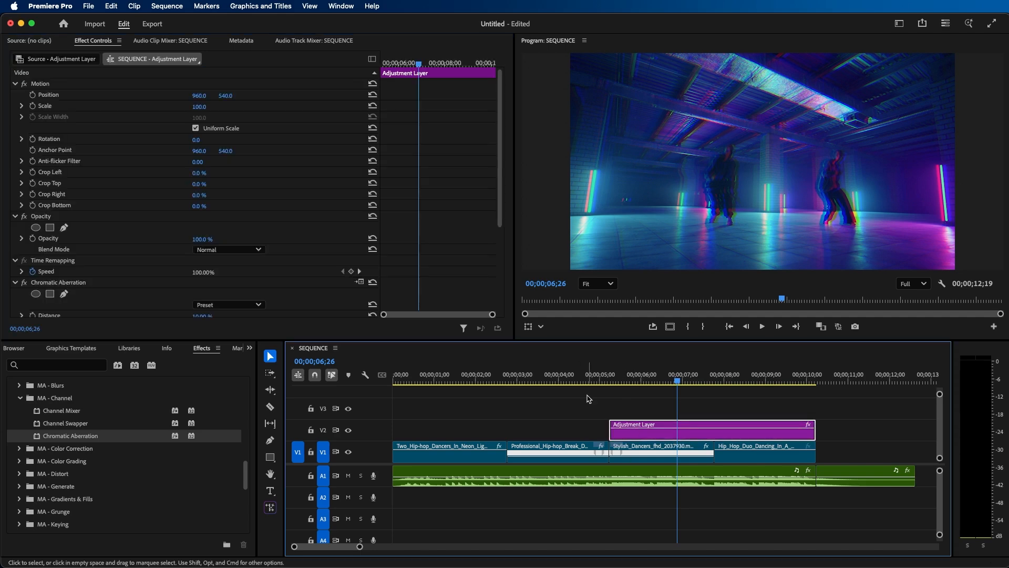
{"action": "scroll", "coordinate": [302, 259], "scroll_direction": "down", "scroll_amount": 5}
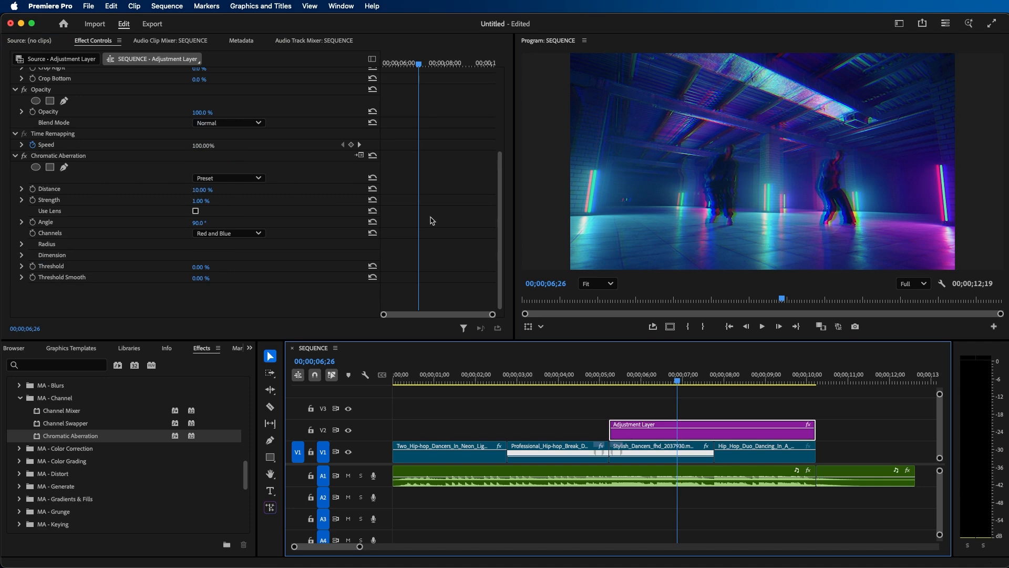
{"action": "left_click", "coordinate": [200, 190]}
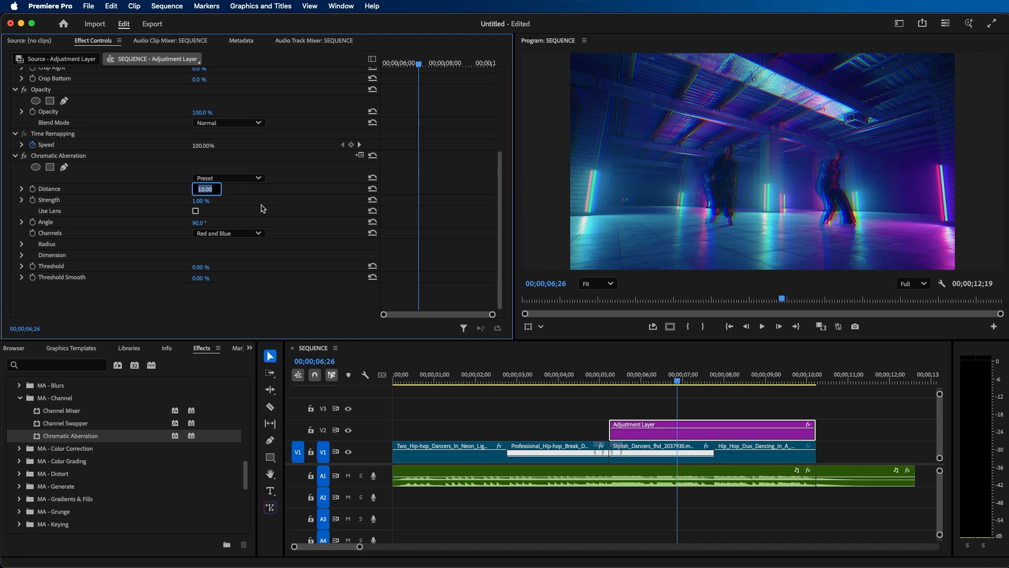
Step: Position the playhead at 00;00;06;07 and keyframe the adjustment layer's Chromatic Aberration Distance at 10%
{"action": "left_click", "coordinate": [611, 375]}
{"action": "left_click", "coordinate": [627, 375]}
{"action": "left_click", "coordinate": [693, 413]}
{"action": "key", "text": "="}
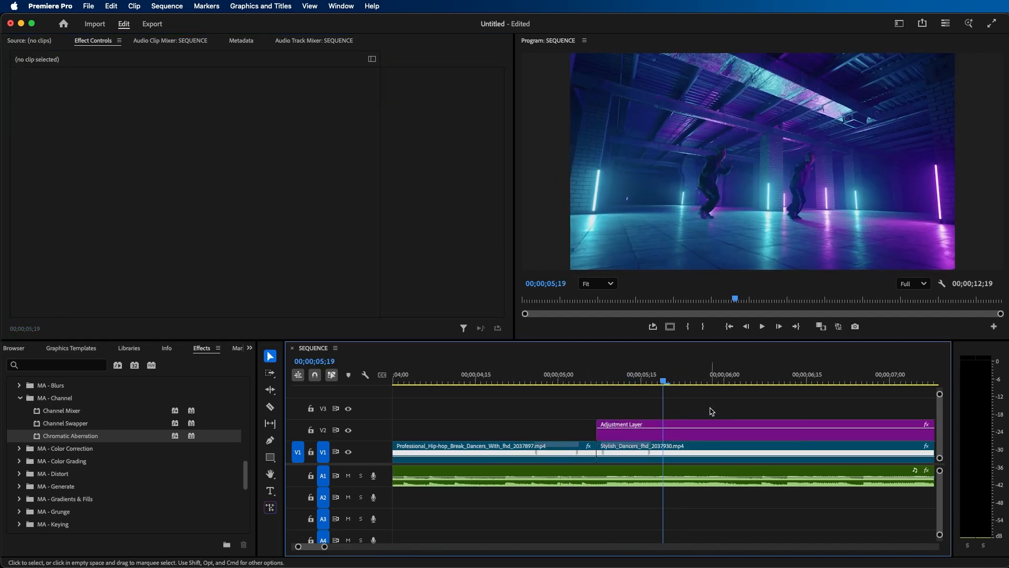
{"action": "left_click_drag", "start_coordinate": [711, 377], "coordinate": [766, 378]}
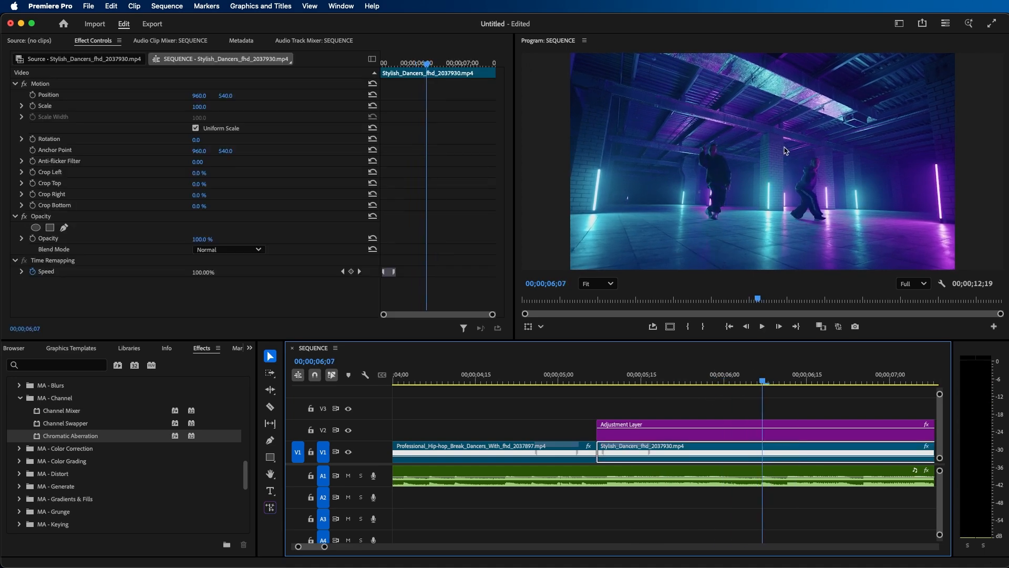
{"action": "left_click", "coordinate": [799, 428]}
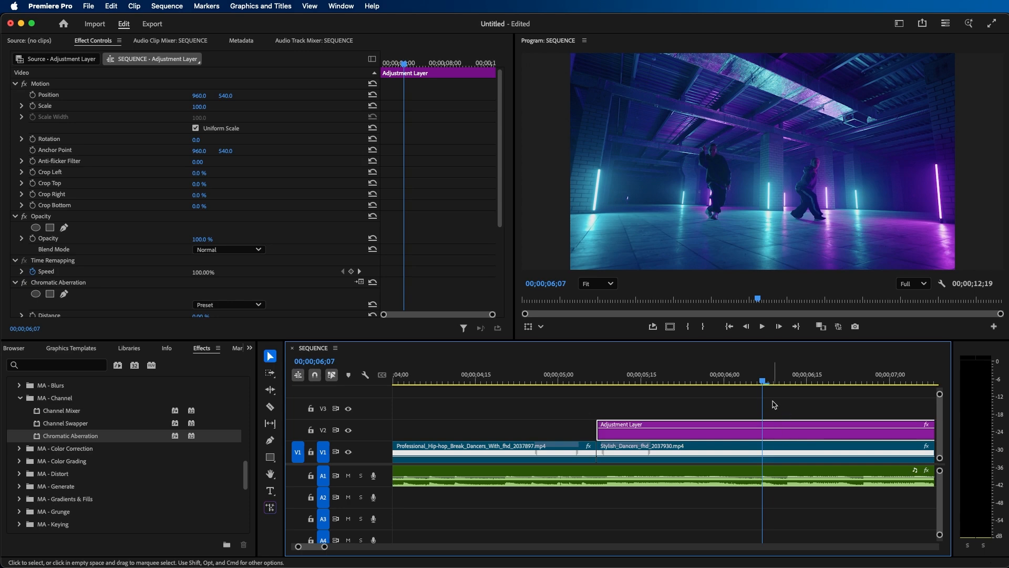
{"action": "scroll", "coordinate": [223, 300], "scroll_direction": "down", "scroll_amount": 3}
{"action": "left_click", "coordinate": [206, 276]}
{"action": "type", "text": "10"}
{"action": "key", "text": "Return"}
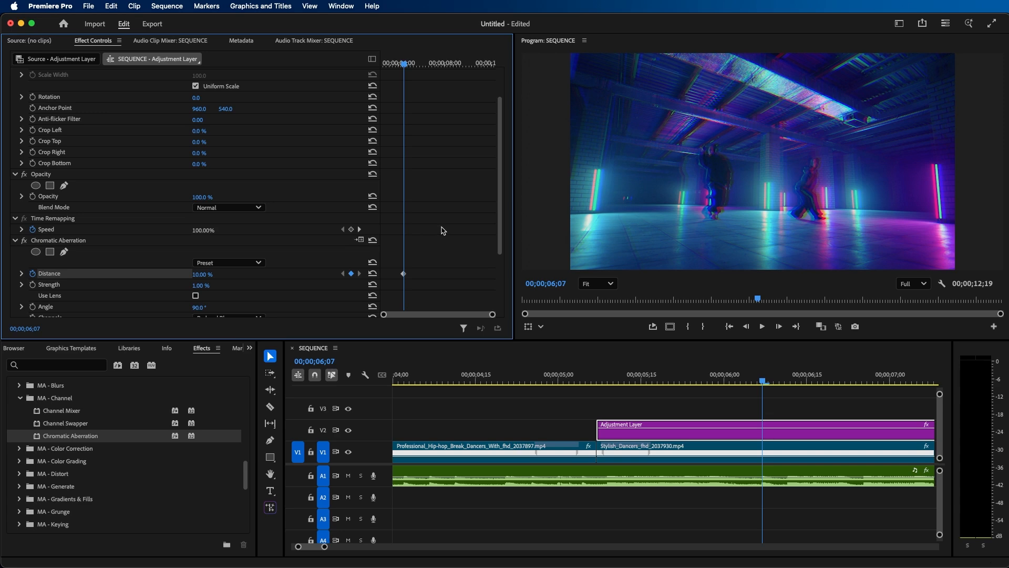
Step: Move five frames forward to 00;00;06;12 and keyframe the Chromatic Aberration Distance at 0%
{"action": "key", "text": "space"}
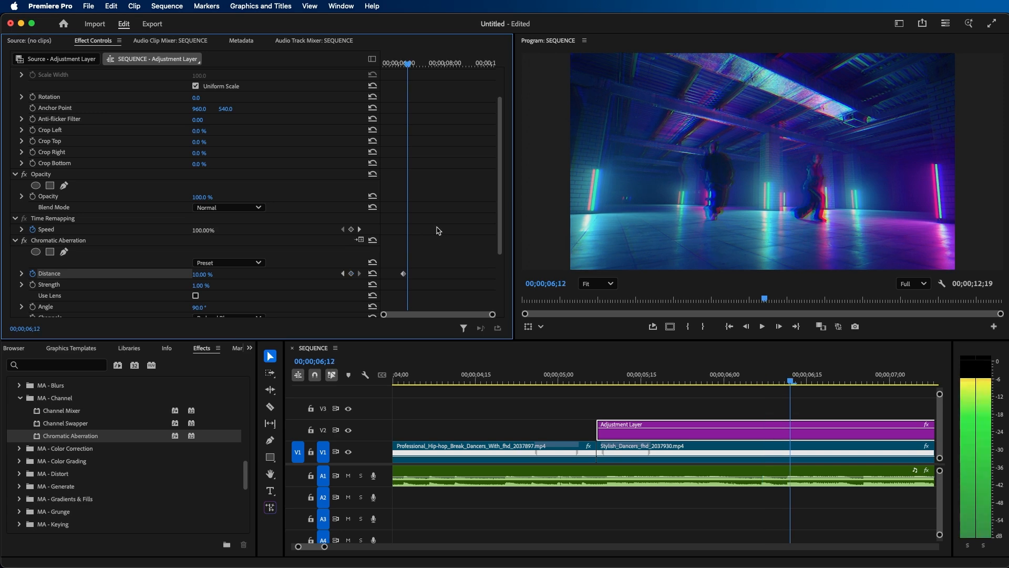
{"action": "left_click", "coordinate": [201, 275]}
{"action": "type", "text": "0"}
{"action": "key", "text": "Return"}
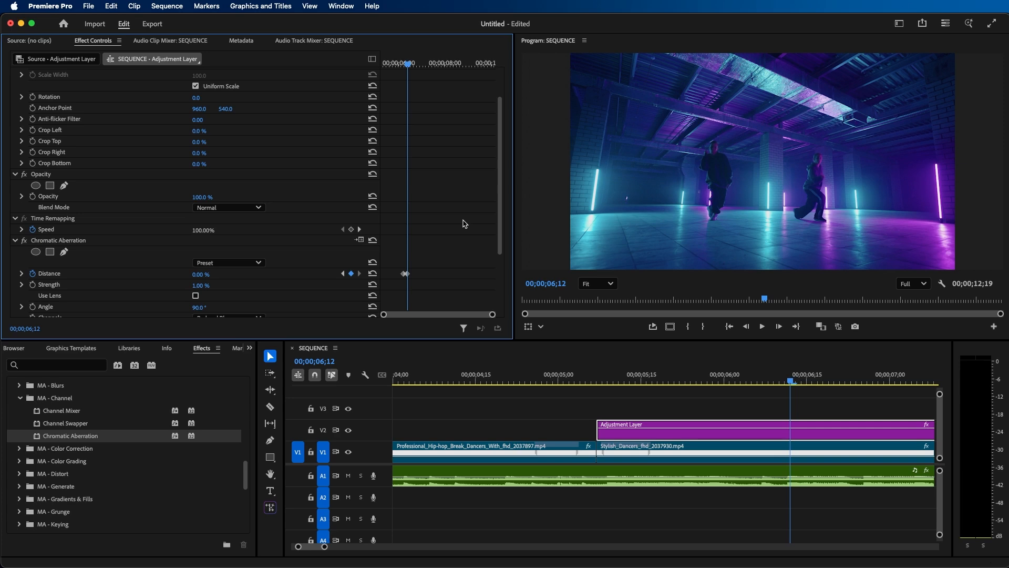
Step: Go back to 00;00;06;02, keyframe the Chromatic Aberration Distance at 0%, and play back the pulse
{"action": "key", "text": "shift+Left"}
{"action": "key", "text": "shift+Left"}
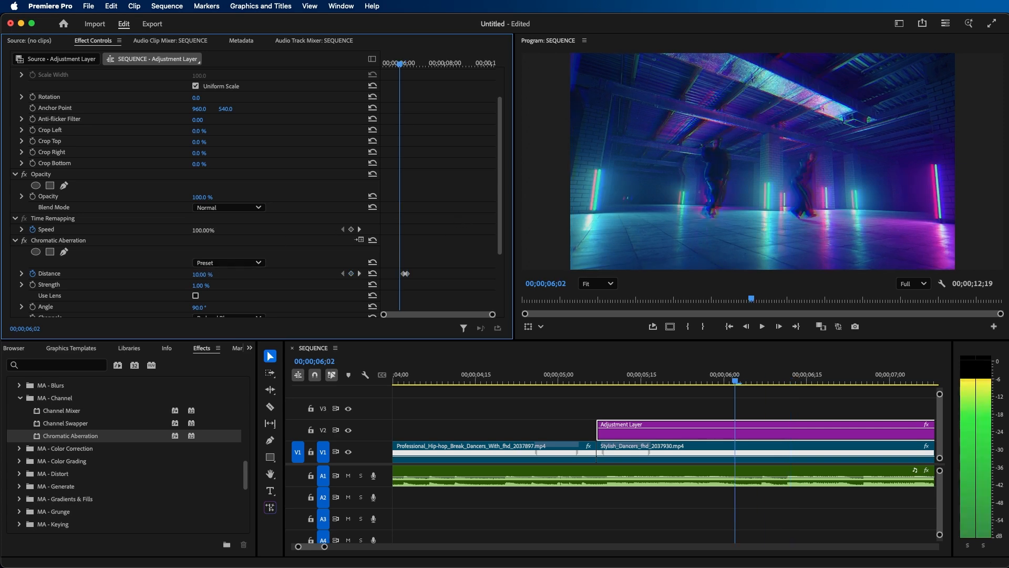
{"action": "left_click", "coordinate": [202, 274]}
{"action": "type", "text": "0"}
{"action": "key", "text": "Return"}
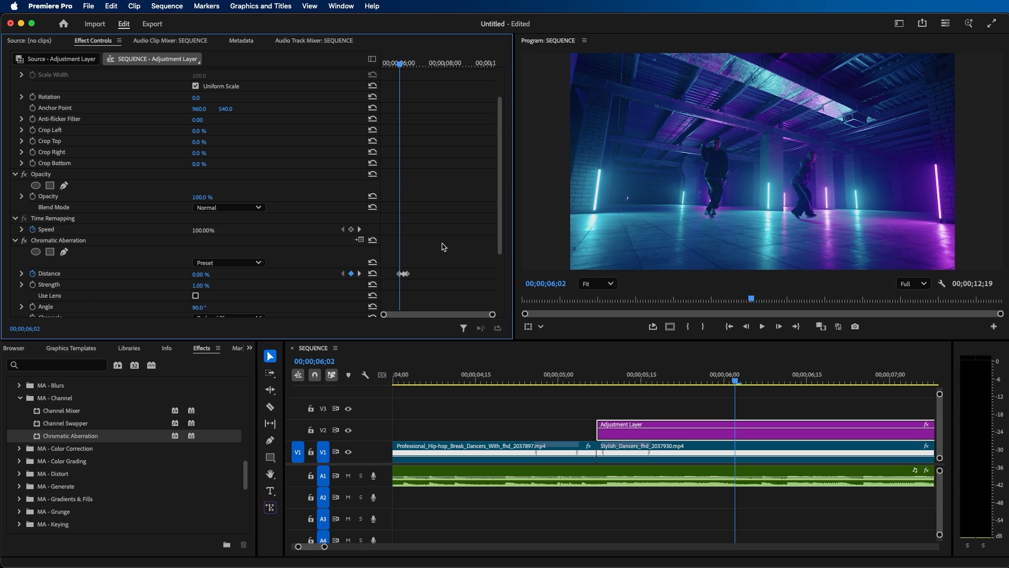
{"action": "key", "text": "space"}
{"action": "key", "text": "space"}
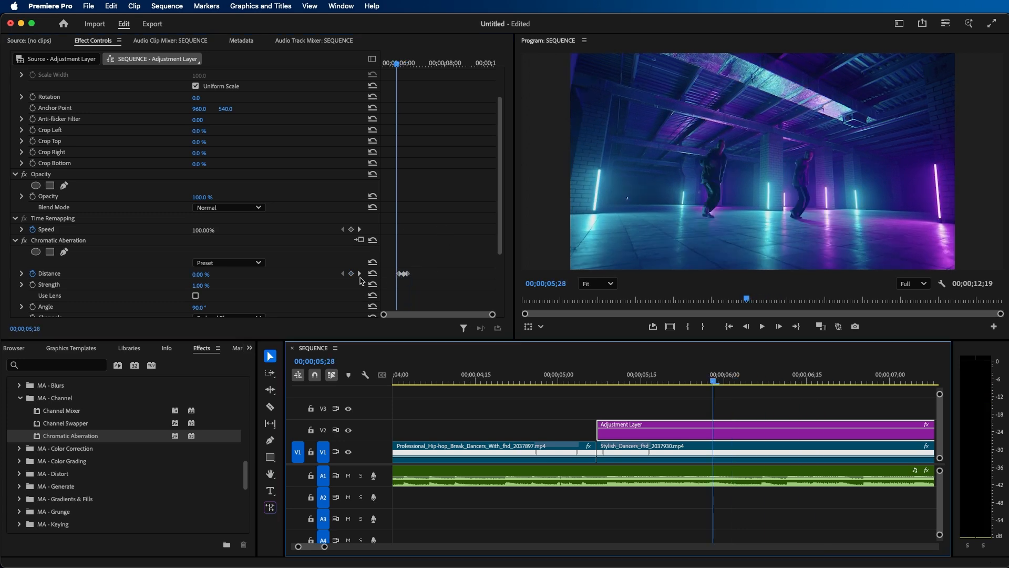
Step: Trim the start of the adjustment layer to the first Distance keyframe at 00;00;06;02
{"action": "left_click", "coordinate": [360, 277]}
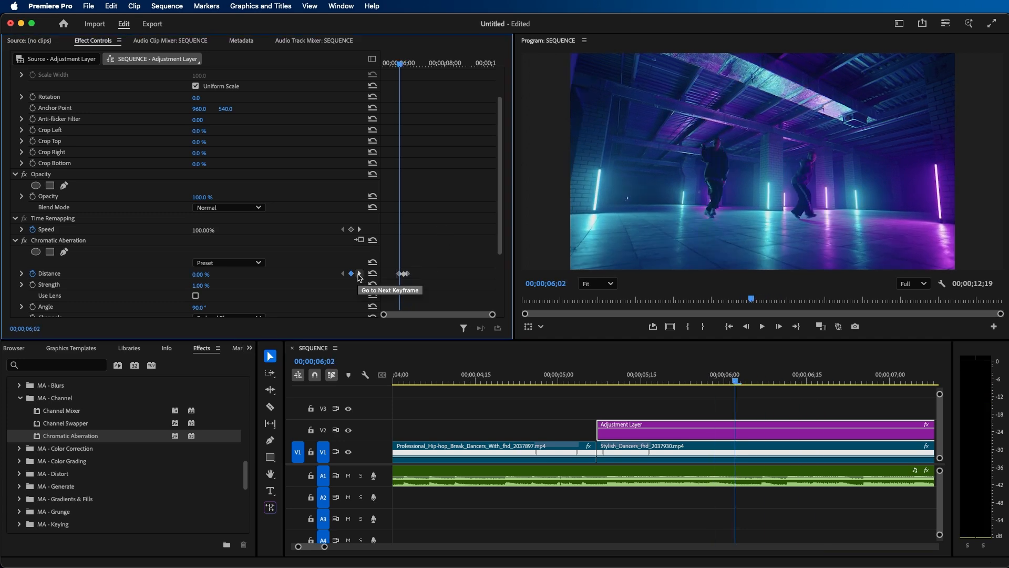
{"action": "left_click", "coordinate": [676, 363]}
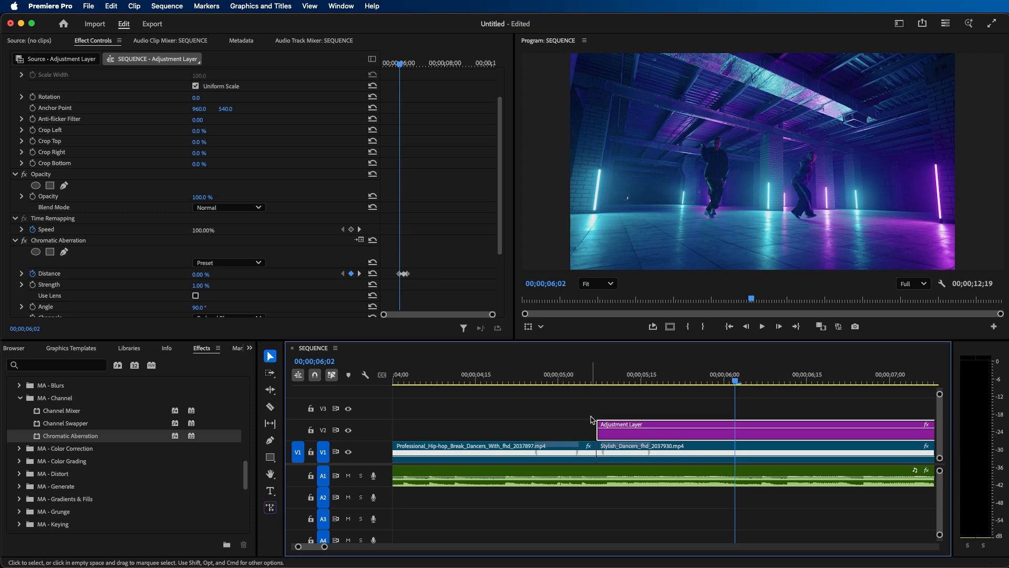
{"action": "left_click_drag", "start_coordinate": [598, 424], "coordinate": [737, 420]}
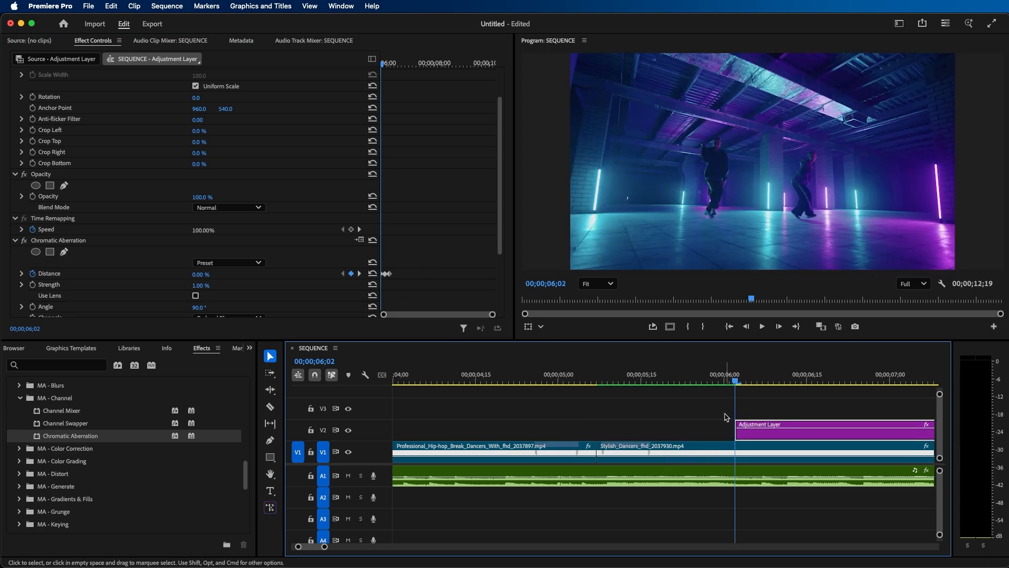
Step: Trim the end of the adjustment layer to the last Distance keyframe at 00;00;06;12
{"action": "left_click", "coordinate": [725, 413]}
{"action": "key", "text": "minus"}
{"action": "key", "text": "minus"}
{"action": "left_click", "coordinate": [724, 427]}
{"action": "scroll", "coordinate": [399, 262], "scroll_direction": "down", "scroll_amount": 5}
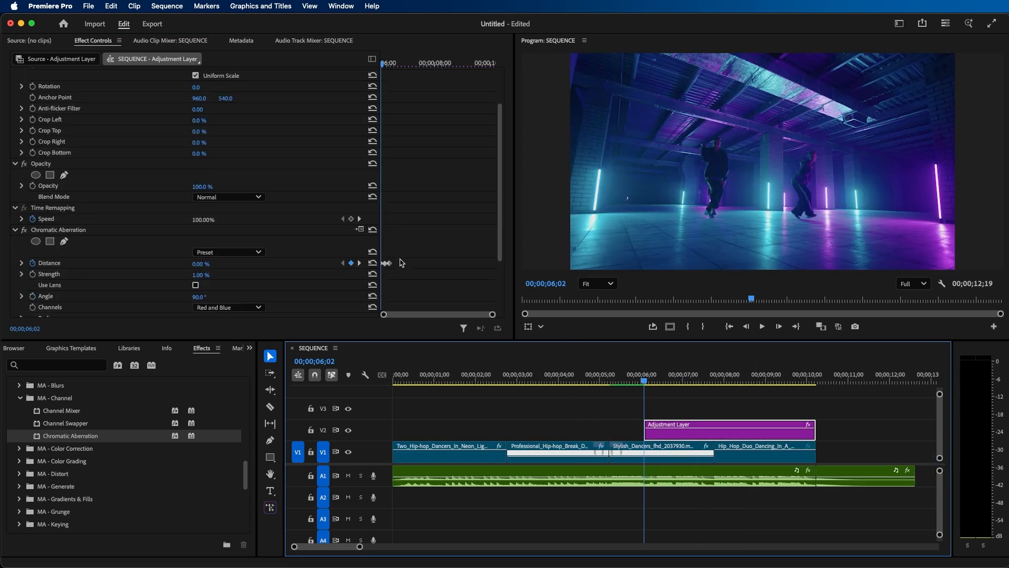
{"action": "left_click", "coordinate": [359, 262]}
{"action": "left_click_drag", "start_coordinate": [815, 421], "coordinate": [658, 406]}
{"action": "key", "text": "equal"}
{"action": "key", "text": "equal"}
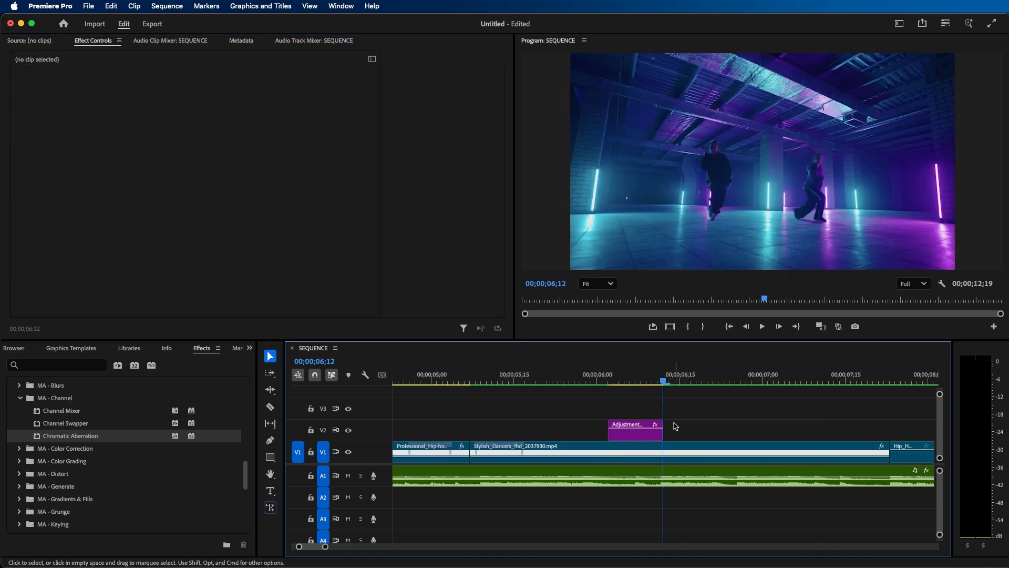
Step: Go to the adjustment layer's middle Distance keyframe at 00;00;06;07 and mark that frame on the layer
{"action": "left_click", "coordinate": [636, 429]}
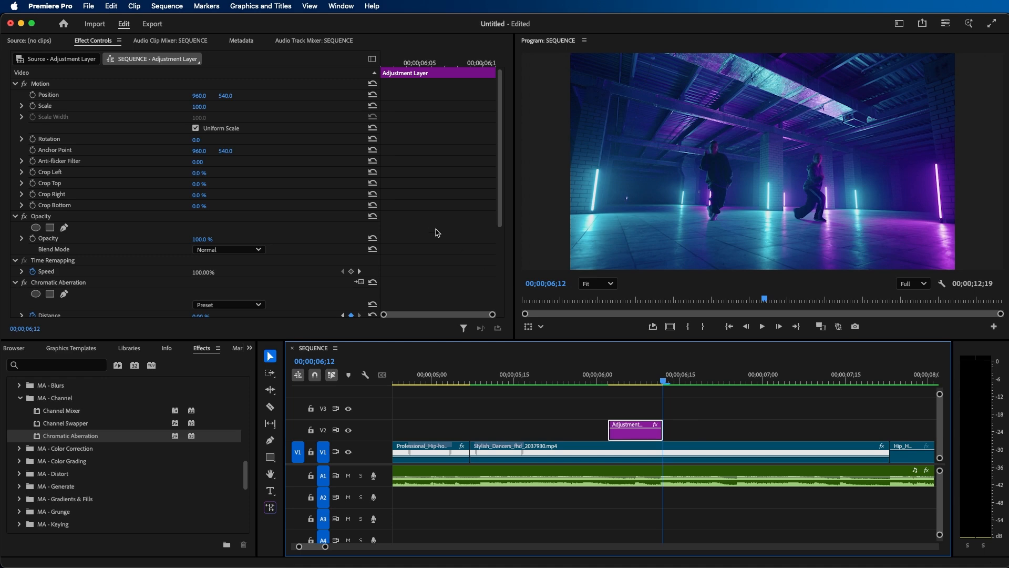
{"action": "scroll", "coordinate": [432, 231], "scroll_direction": "down", "scroll_amount": 3}
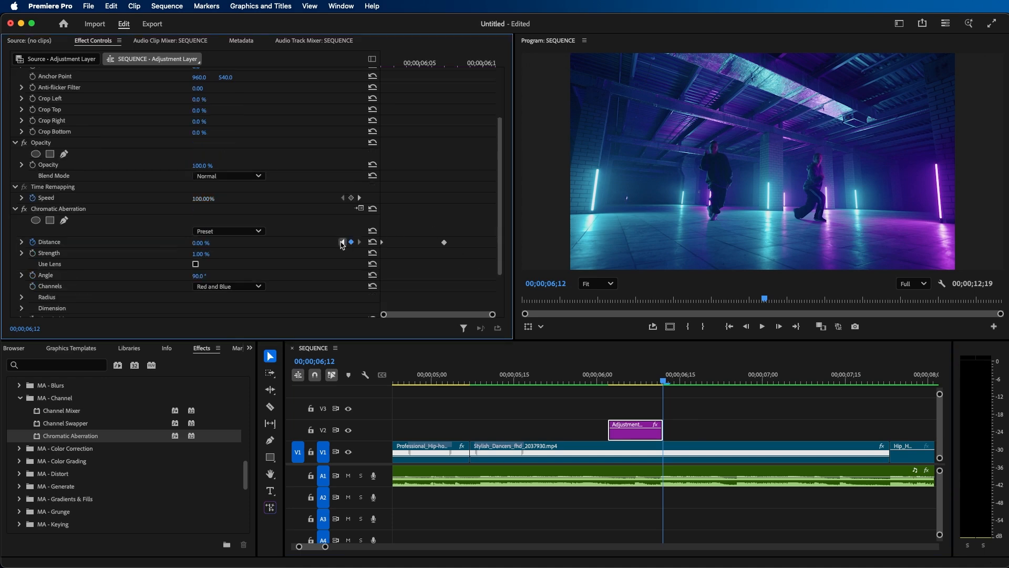
{"action": "left_click", "coordinate": [343, 242]}
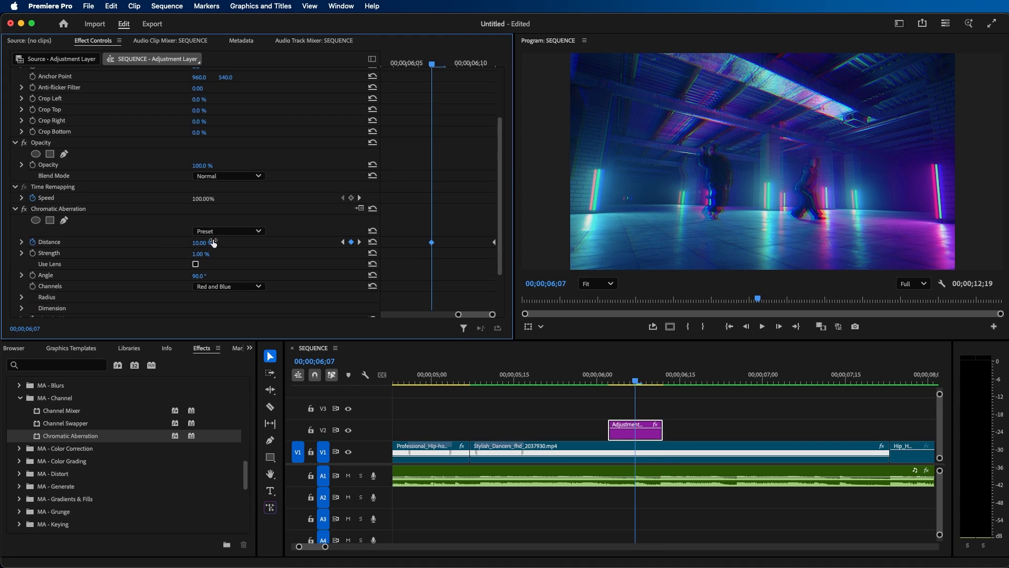
{"action": "left_click", "coordinate": [634, 427]}
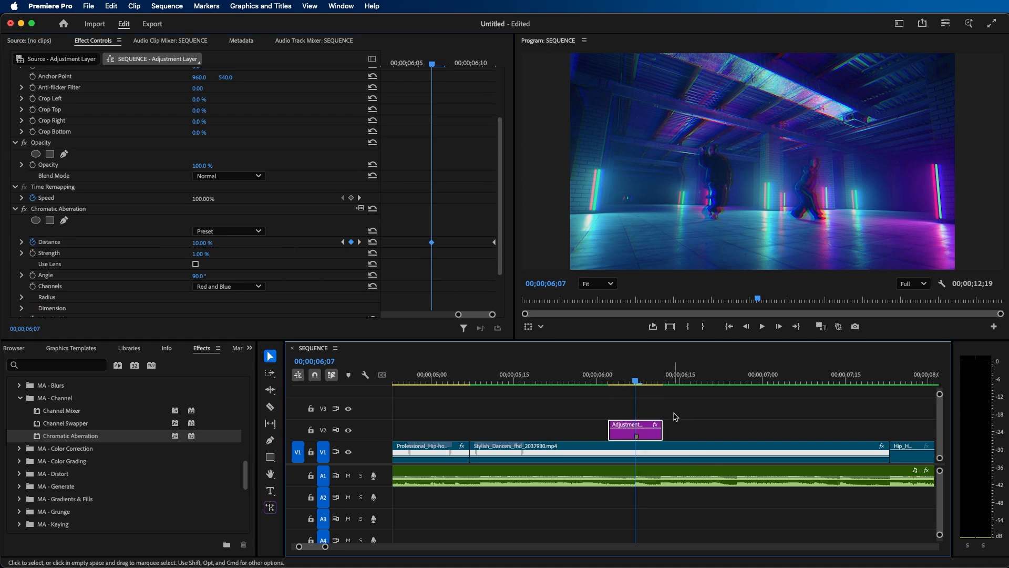
Step: Try snapping the adjustment layer's marker to the cut after the second dancer clip, and return the layer to 00;00;06;02 on V2
{"action": "left_click_drag", "start_coordinate": [646, 439], "coordinate": [892, 440]}
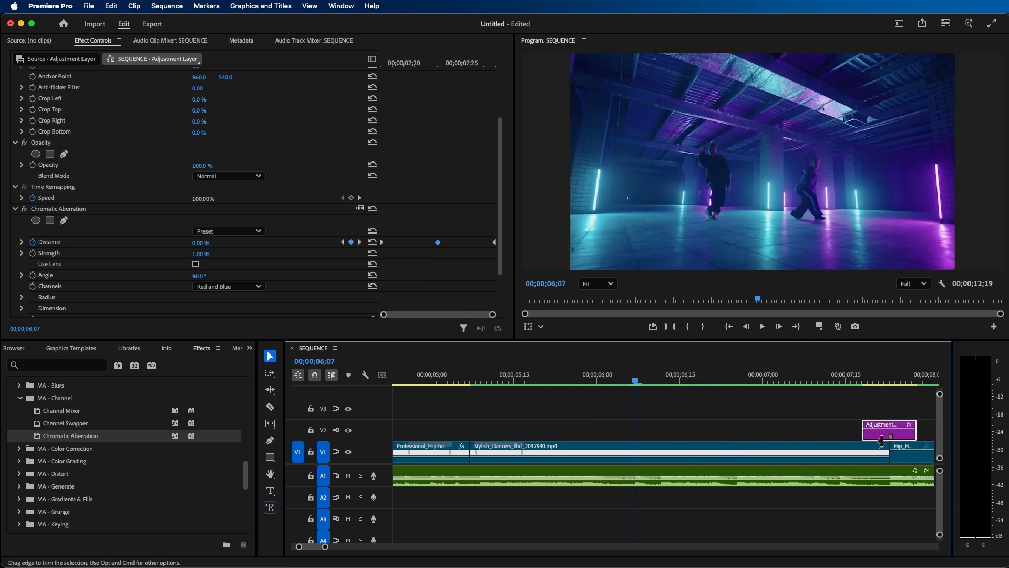
{"action": "left_click_drag", "start_coordinate": [888, 438], "coordinate": [633, 427]}
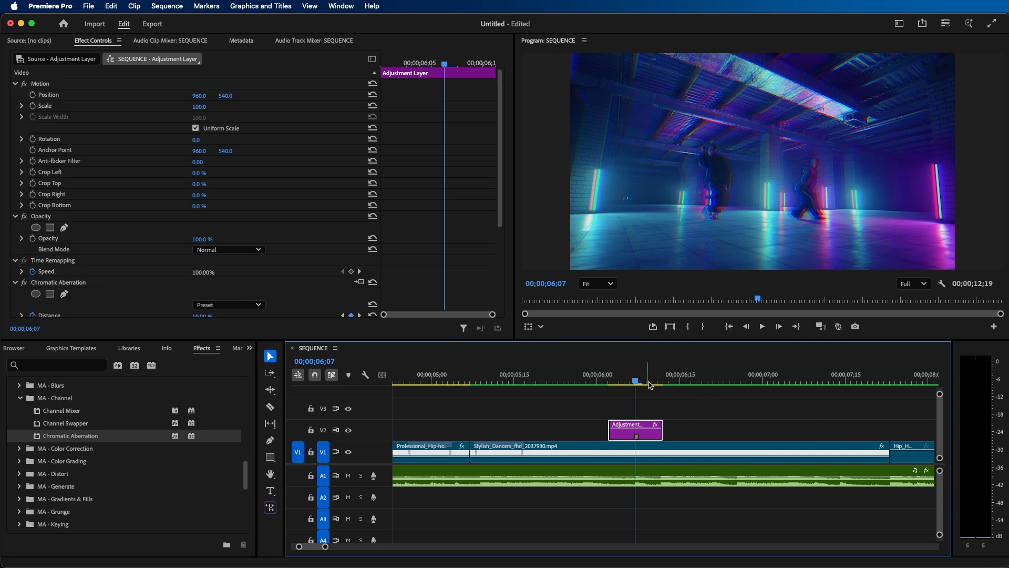
{"action": "left_click", "coordinate": [632, 408]}
Step: Copy the adjustment layer and paste it at 00;00;06;24 with V2 as the only targeted video track
{"action": "left_click", "coordinate": [634, 426]}
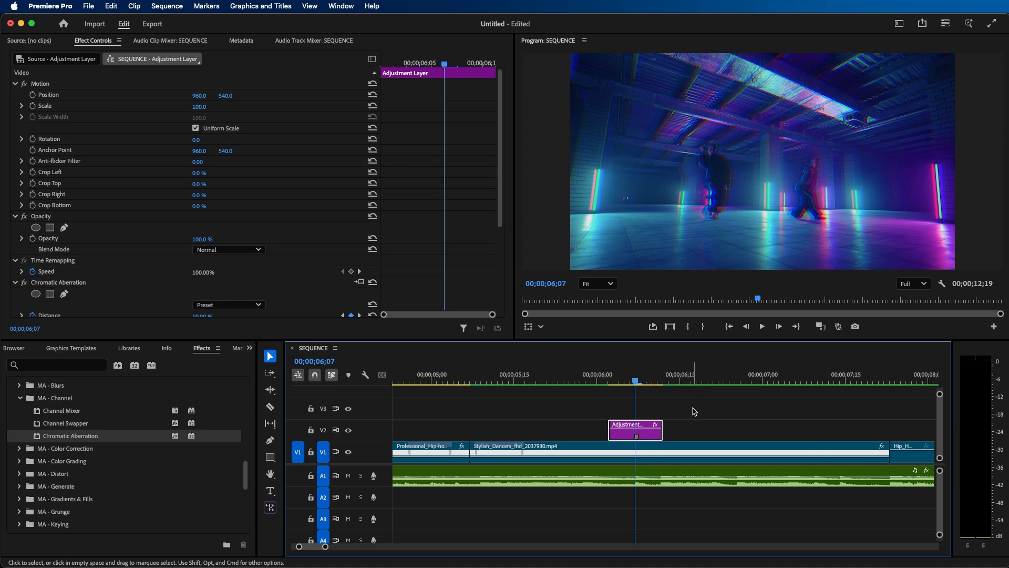
{"action": "left_click", "coordinate": [112, 6]}
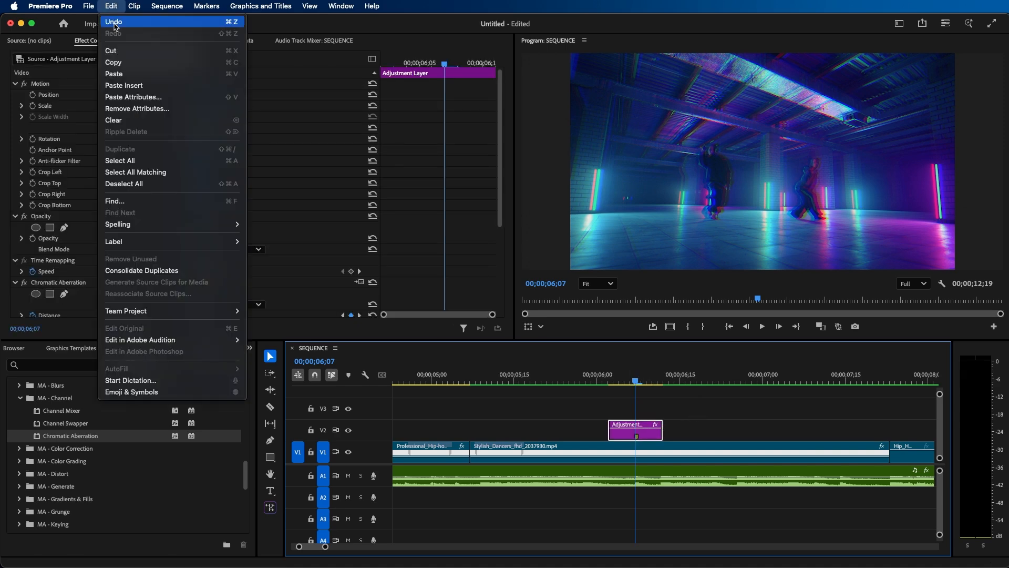
{"action": "left_click", "coordinate": [116, 62]}
{"action": "left_click_drag", "start_coordinate": [724, 376], "coordinate": [730, 375]}
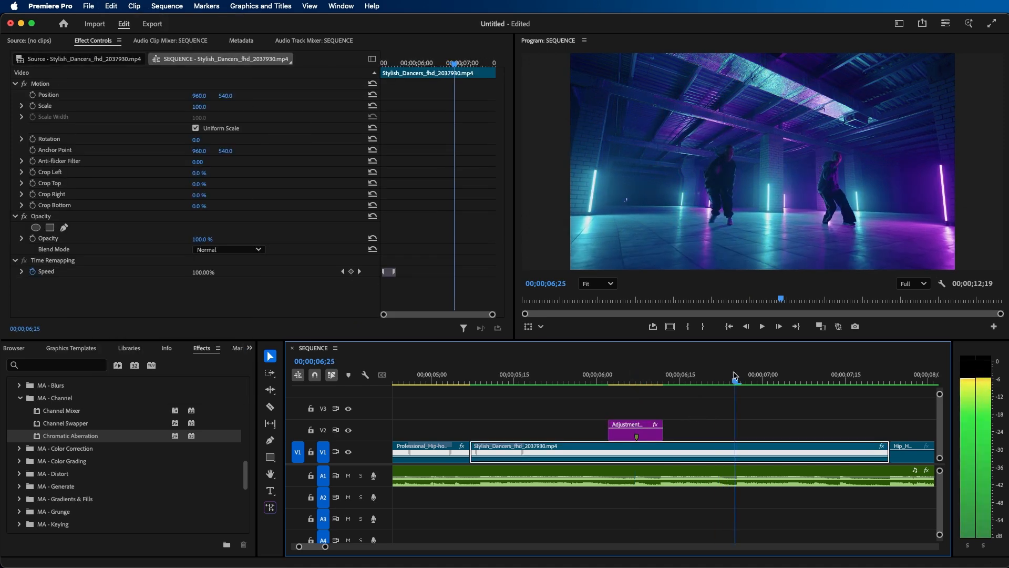
{"action": "left_click", "coordinate": [753, 434]}
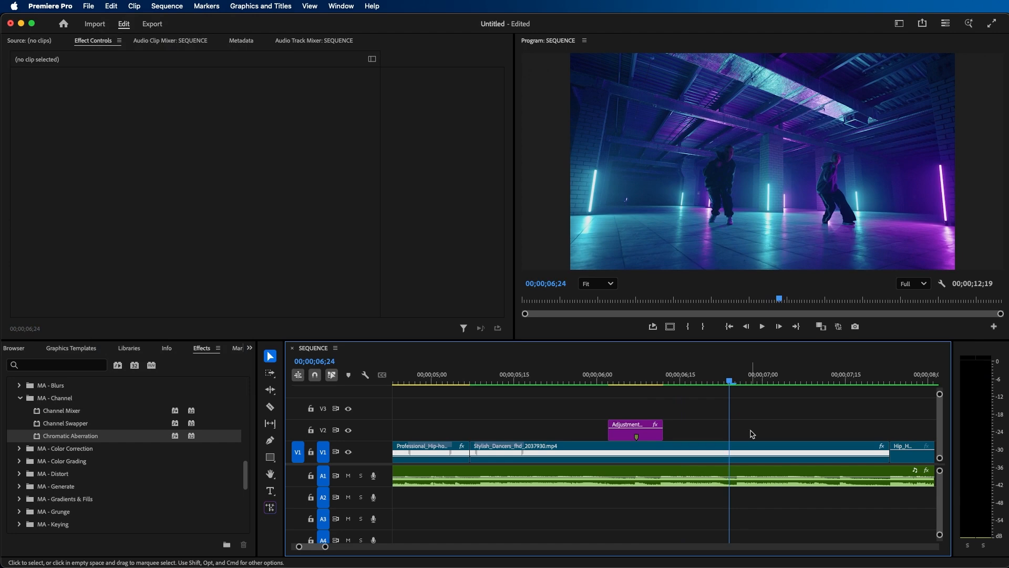
{"action": "left_click", "coordinate": [326, 435]}
{"action": "left_click", "coordinate": [324, 452]}
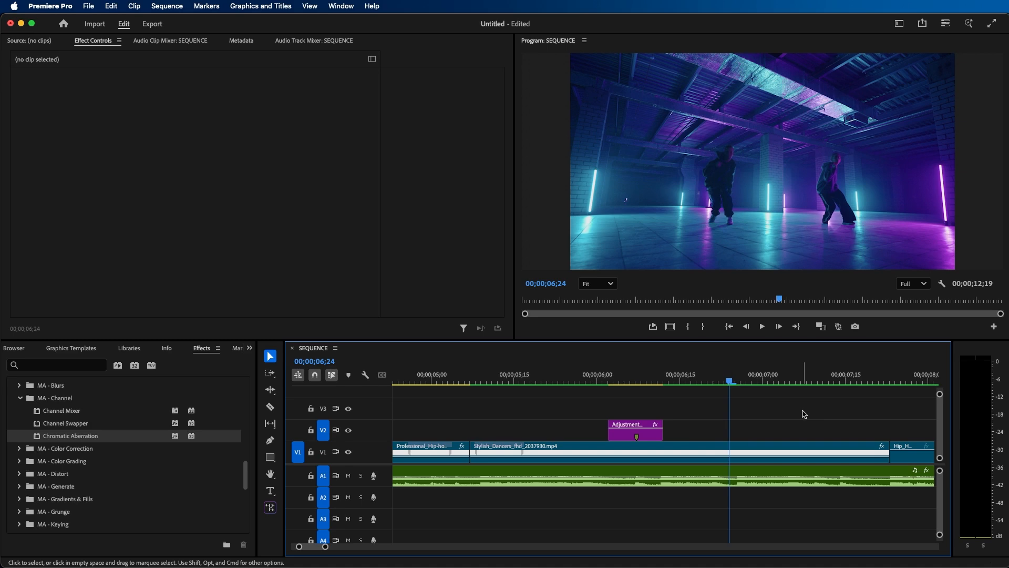
{"action": "key", "text": "super+v"}
Step: Shift the pasted adjustment layer earlier on V2 so it starts at 00;00;06;21
{"action": "key", "text": "shift+Left"}
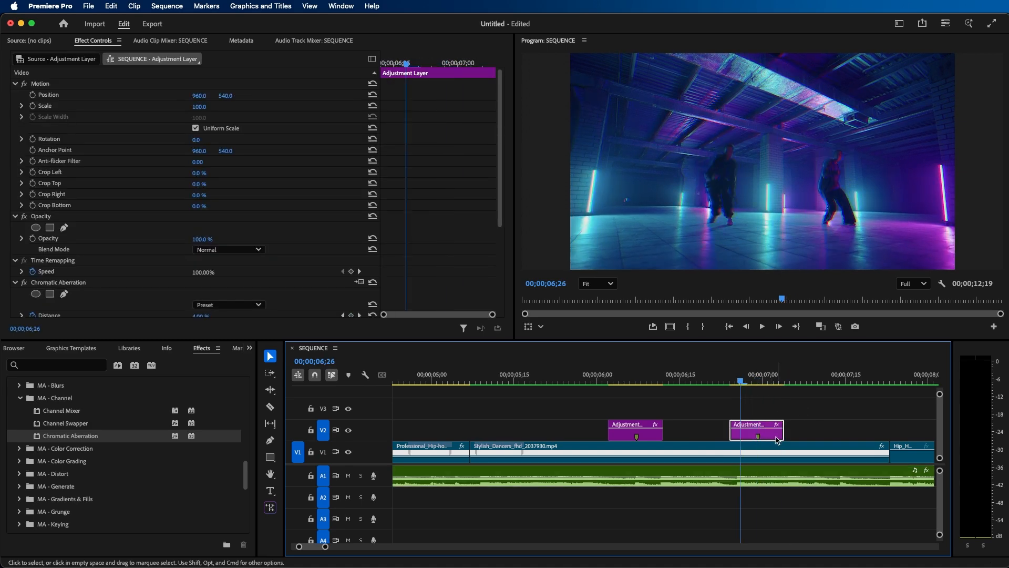
{"action": "left_click_drag", "start_coordinate": [757, 440], "coordinate": [739, 439]}
{"action": "left_click", "coordinate": [709, 377]}
Step: Duplicate the adjustment layer on V2 to start at 00;00;07;00, and again at 00;00;07;18 across the cut
{"action": "left_click_drag", "start_coordinate": [710, 377], "coordinate": [791, 377]}
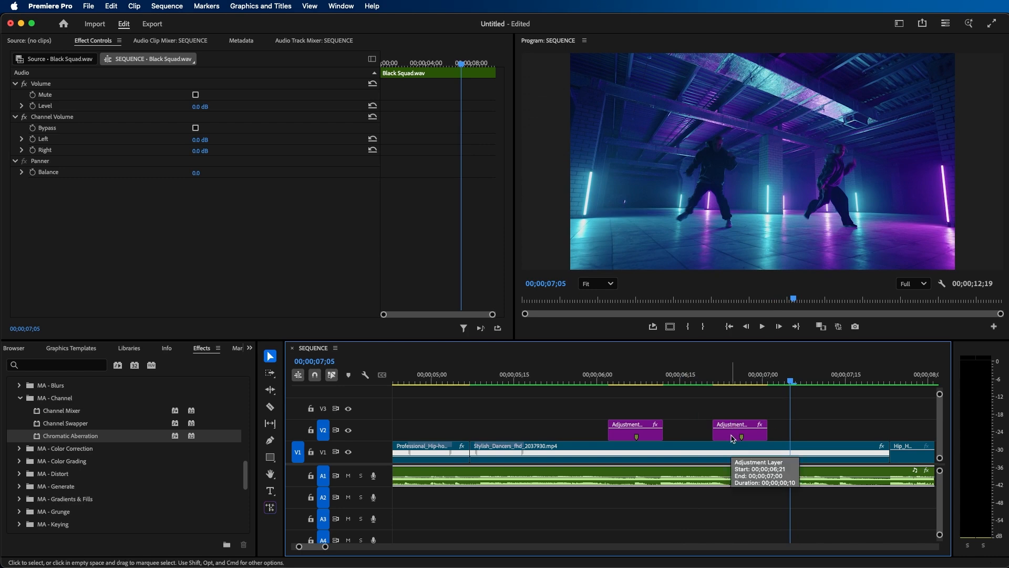
{"action": "left_click_drag", "start_coordinate": [734, 439], "coordinate": [790, 431]}
{"action": "left_click_drag", "start_coordinate": [785, 427], "coordinate": [785, 427]}
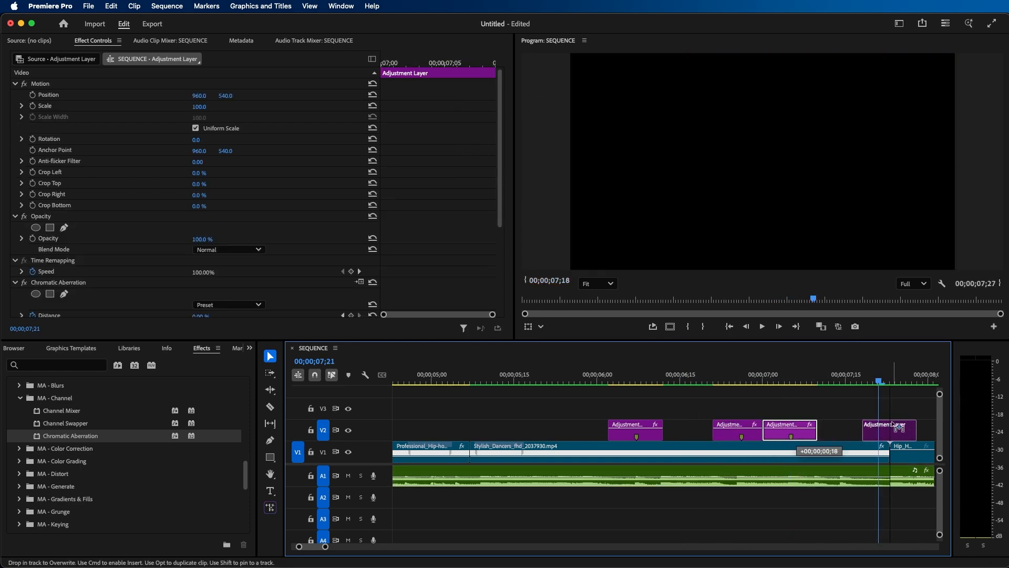
{"action": "left_click_drag", "start_coordinate": [895, 427], "coordinate": [898, 426]}
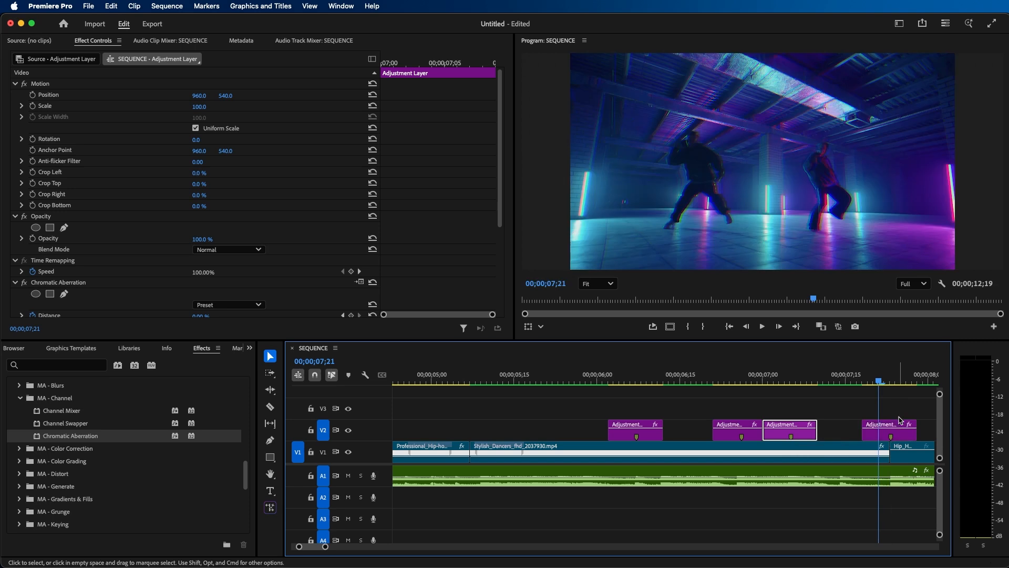
Step: Duplicate the adjustment layer onto further beats over the last dance clip, using V2 and V3
{"action": "key", "text": "minus"}
{"action": "left_click_drag", "start_coordinate": [779, 436], "coordinate": [854, 431]}
{"action": "left_click_drag", "start_coordinate": [762, 384], "coordinate": [837, 382]}
{"action": "left_click_drag", "start_coordinate": [853, 438], "coordinate": [844, 436]}
{"action": "left_click", "coordinate": [872, 406]}
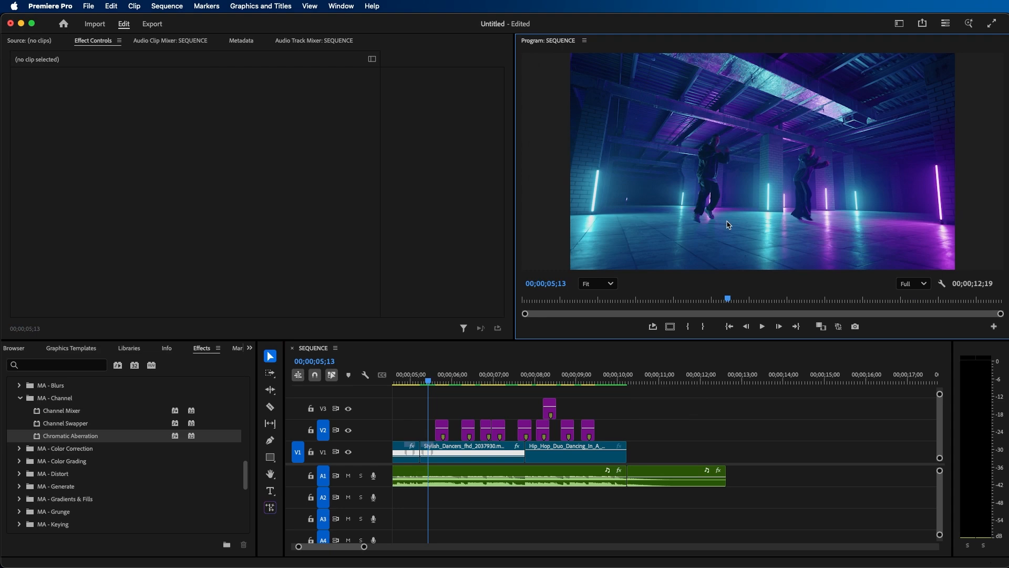
Step: Play back the chromatic aberration pulses in the enlarged program view from 00;00;05;13, and inspect the frame at 00;00;08;26
{"action": "key", "text": "grave"}
{"action": "key", "text": "space"}
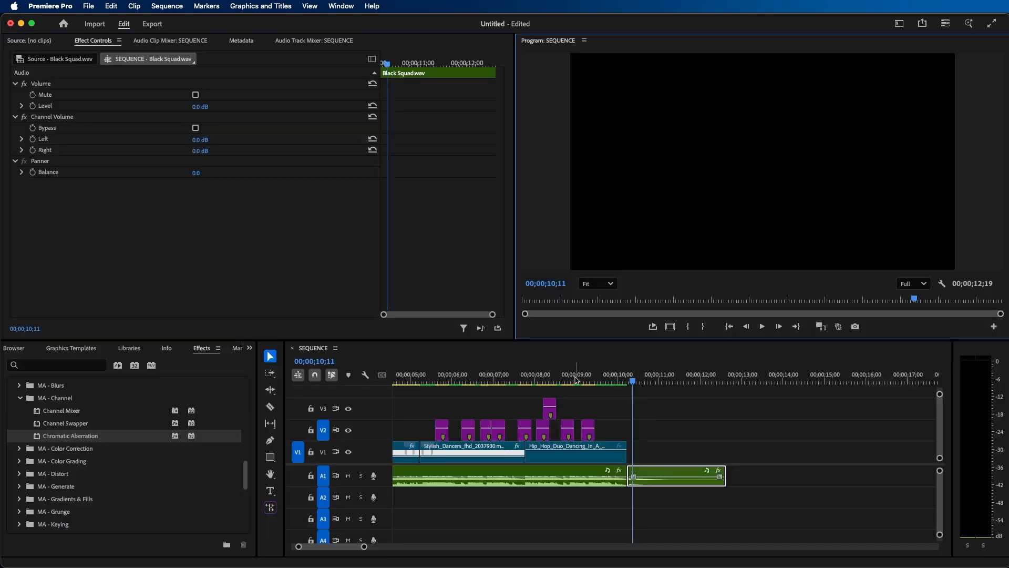
{"action": "left_click", "coordinate": [571, 380]}
{"action": "left_click", "coordinate": [609, 403]}
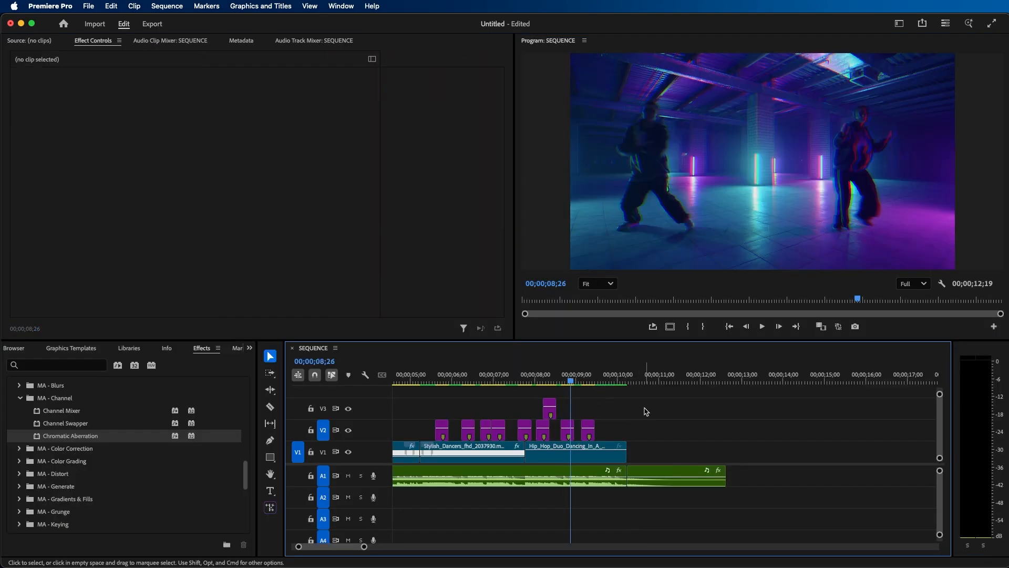
{"action": "left_click", "coordinate": [779, 197]}
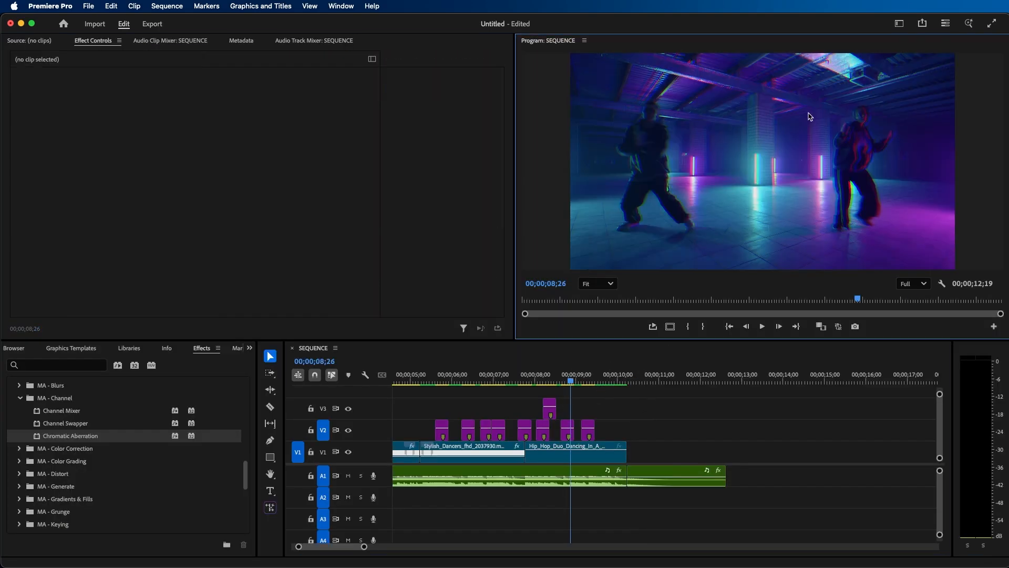
{"action": "left_click", "coordinate": [668, 408]}
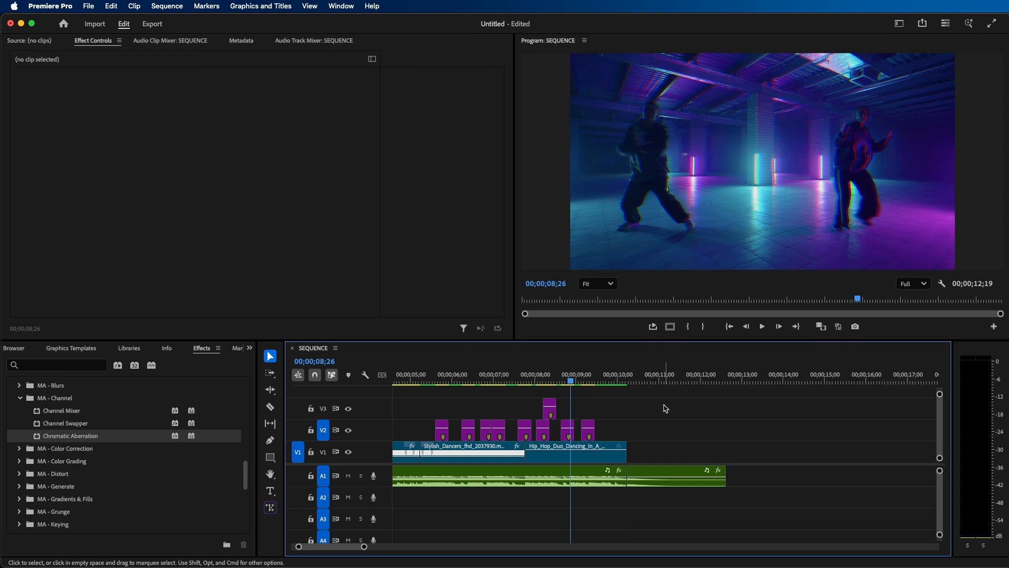
Step: Place a new adjustment layer on V4 from 00;00;05;07, covering the last two dance clips
{"action": "left_click", "coordinate": [249, 348]}
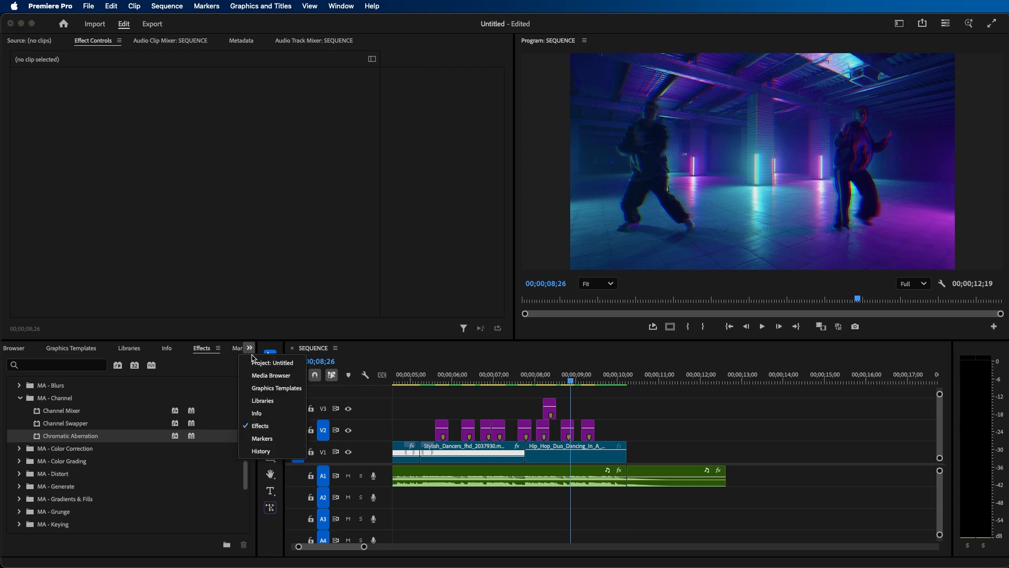
{"action": "left_click", "coordinate": [255, 367]}
{"action": "left_click_drag", "start_coordinate": [79, 465], "coordinate": [428, 394]}
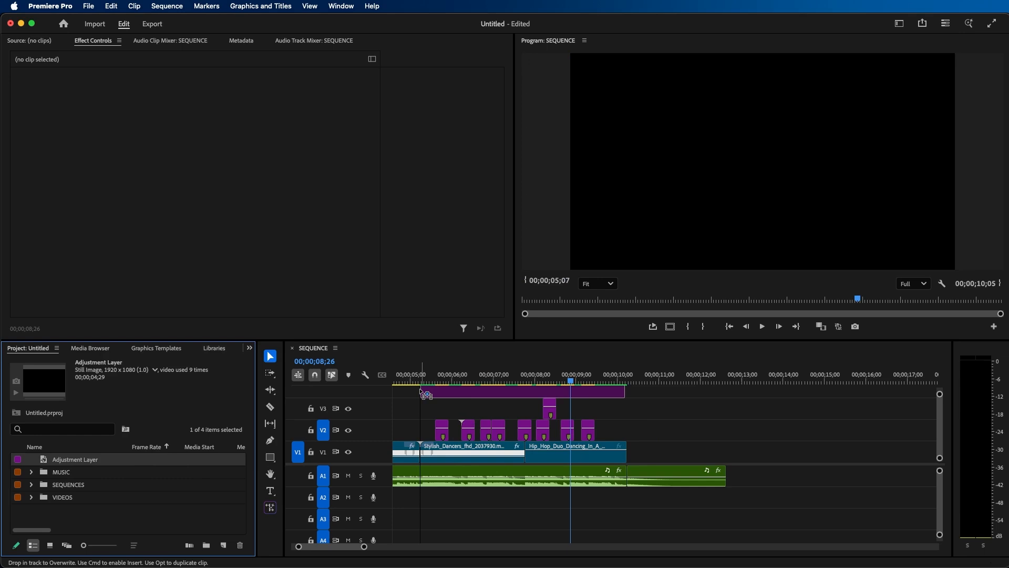
Step: Apply the Flicker effect from the MA - Grunge group to the V4 adjustment layer
{"action": "left_click", "coordinate": [249, 348]}
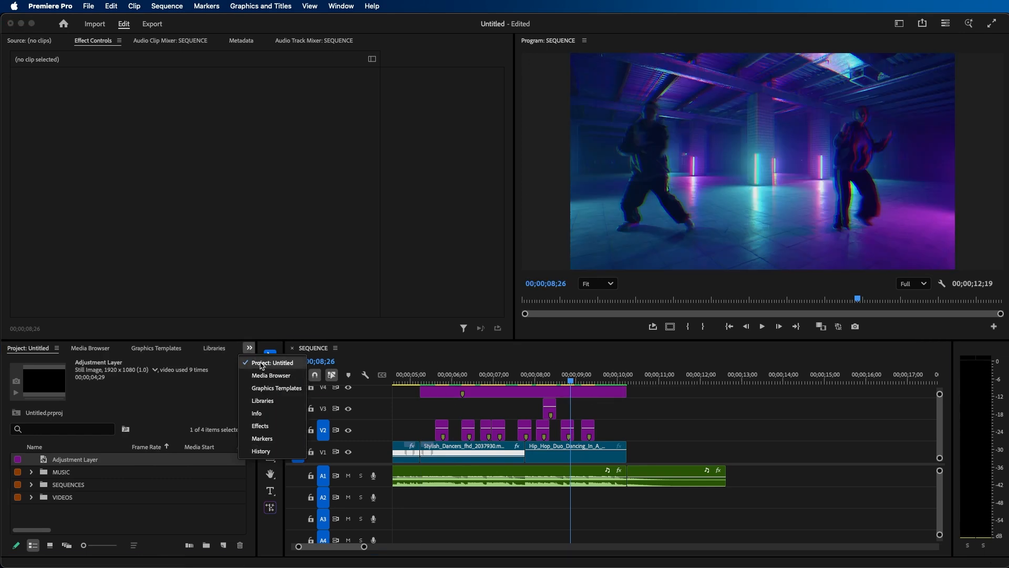
{"action": "left_click", "coordinate": [257, 424]}
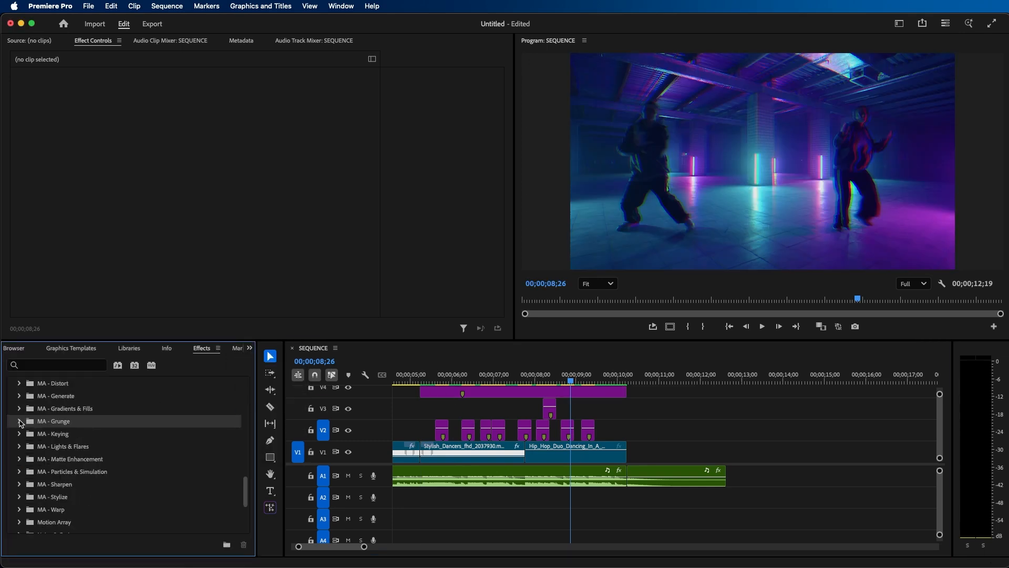
{"action": "left_click", "coordinate": [20, 422]}
{"action": "left_click_drag", "start_coordinate": [53, 461], "coordinate": [503, 397]}
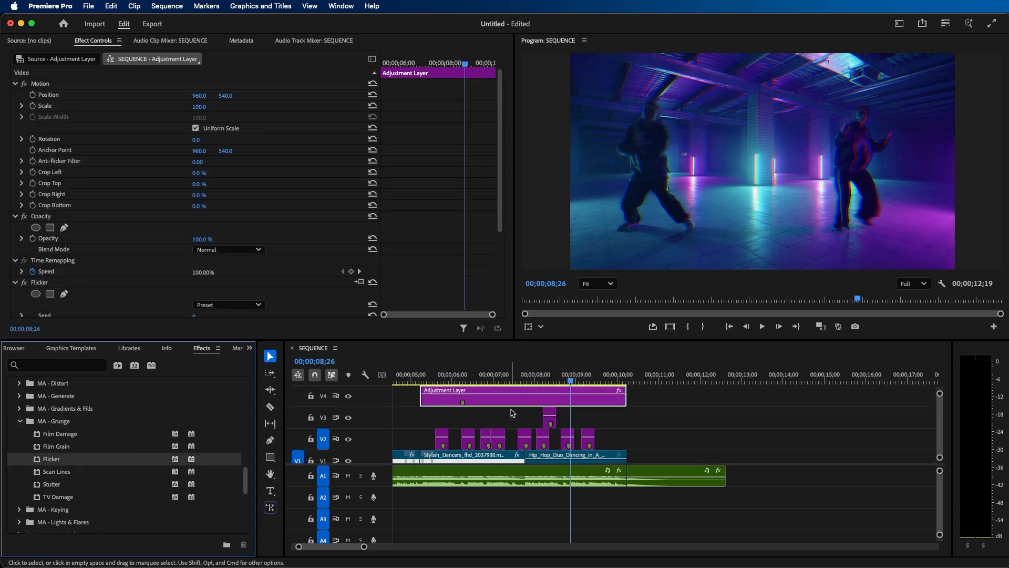
Step: Choose the RGB Flicker preset for the V4 adjustment layer's Flicker effect
{"action": "scroll", "coordinate": [513, 414], "scroll_direction": "up", "scroll_amount": 1}
{"action": "scroll", "coordinate": [410, 217], "scroll_direction": "down", "scroll_amount": 5}
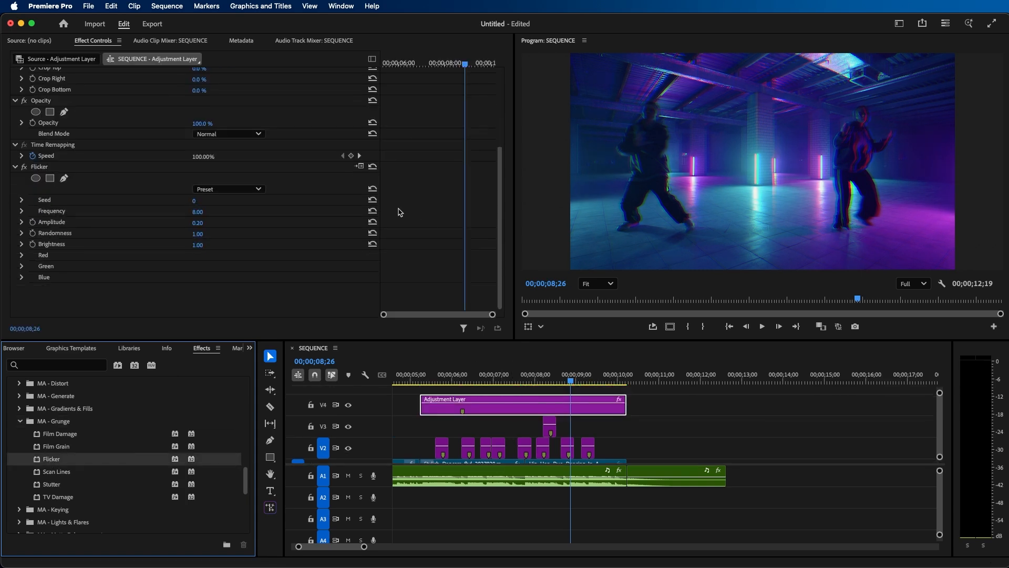
{"action": "left_click", "coordinate": [252, 191]}
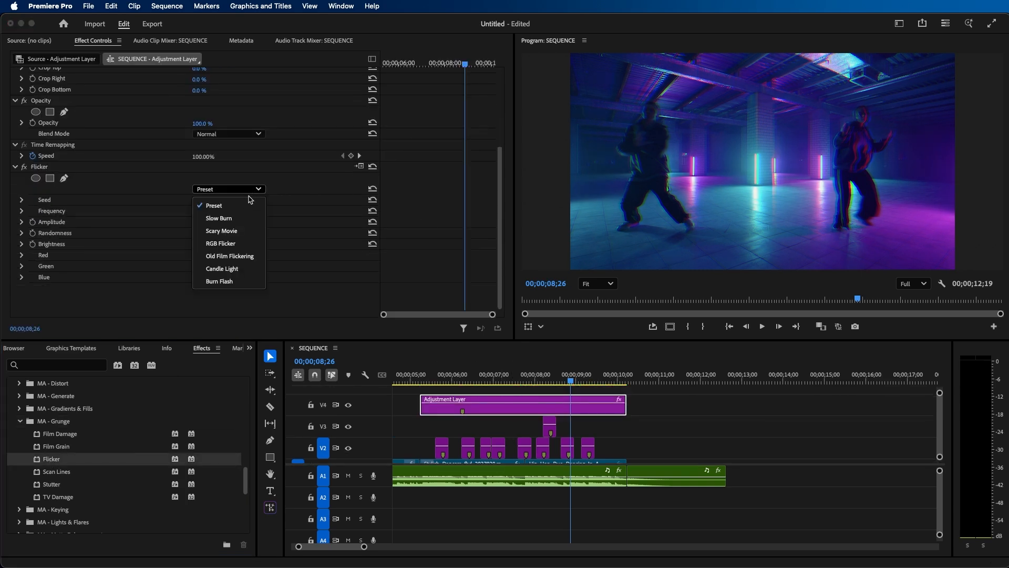
{"action": "left_click", "coordinate": [238, 244]}
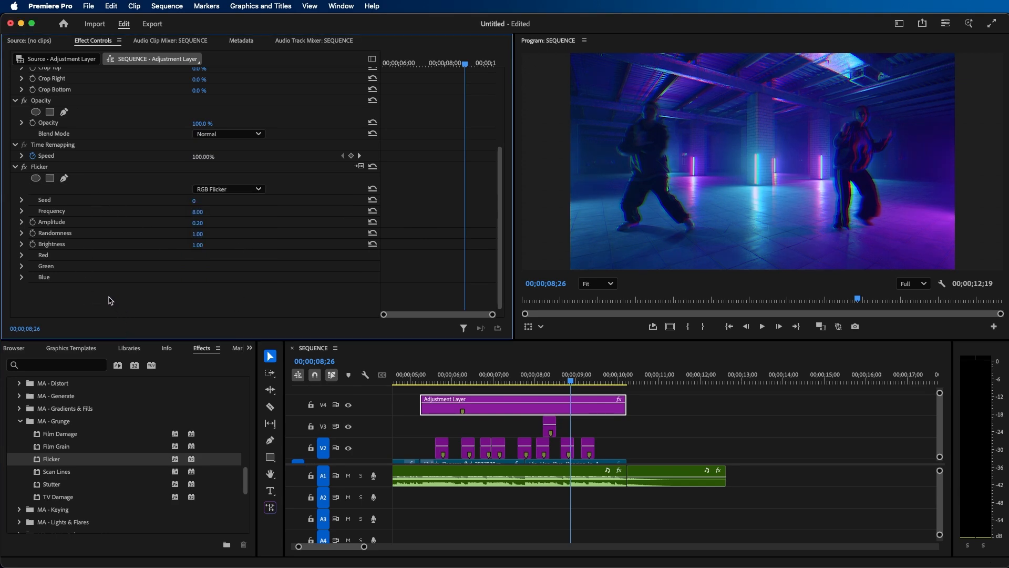
Step: Set the Flicker effect's Amplitude to 0.50 and its Frequency to 10
{"action": "left_click", "coordinate": [201, 223]}
{"action": "type", "text": ".5"}
{"action": "key", "text": "Return"}
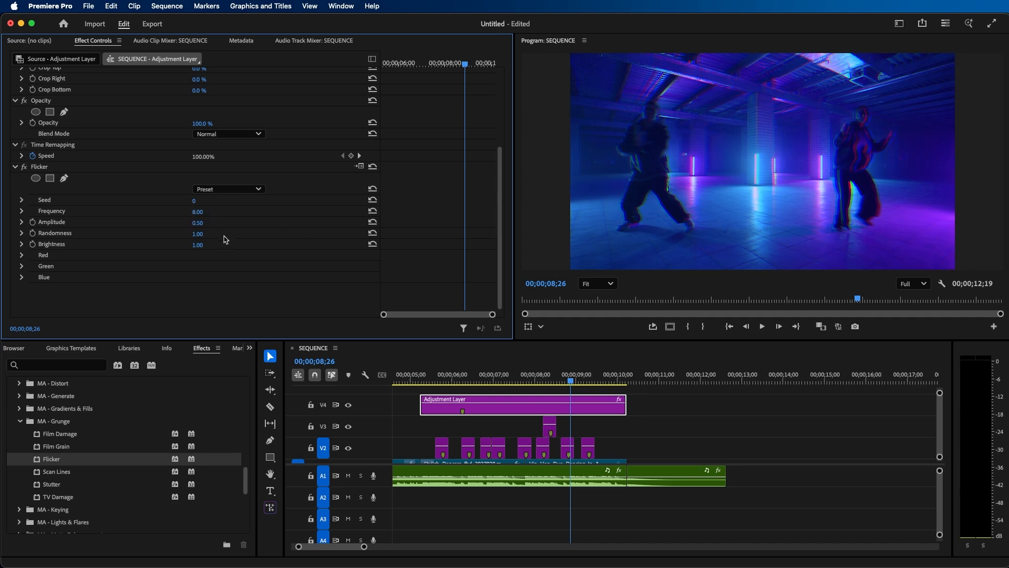
{"action": "left_click", "coordinate": [206, 211]}
{"action": "type", "text": "10"}
{"action": "key", "text": "Return"}
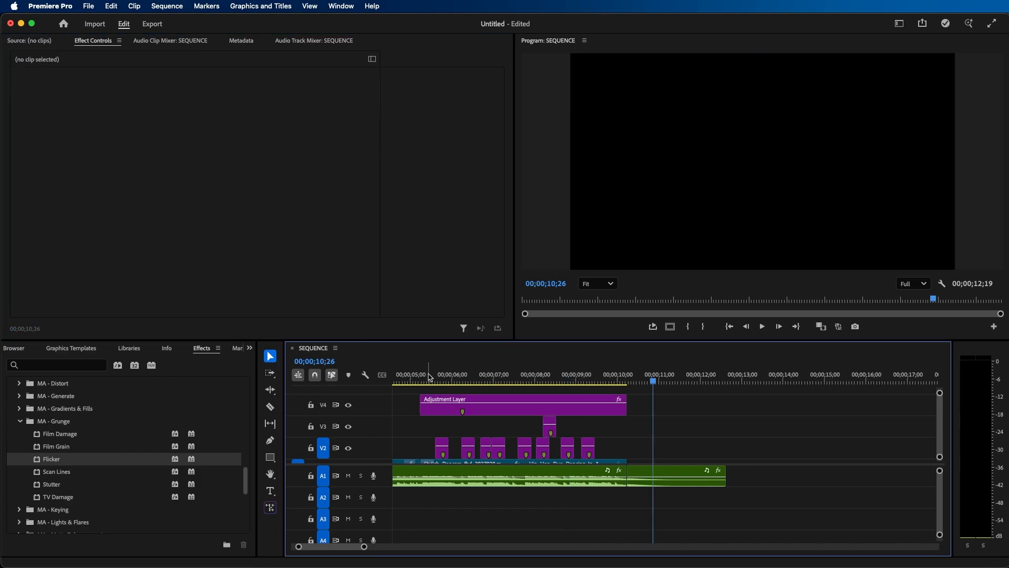
Step: Play back the flicker effect in the enlarged program view from 00;00;05;10
{"action": "left_click", "coordinate": [424, 375]}
{"action": "left_click", "coordinate": [768, 217]}
{"action": "key", "text": "grave"}
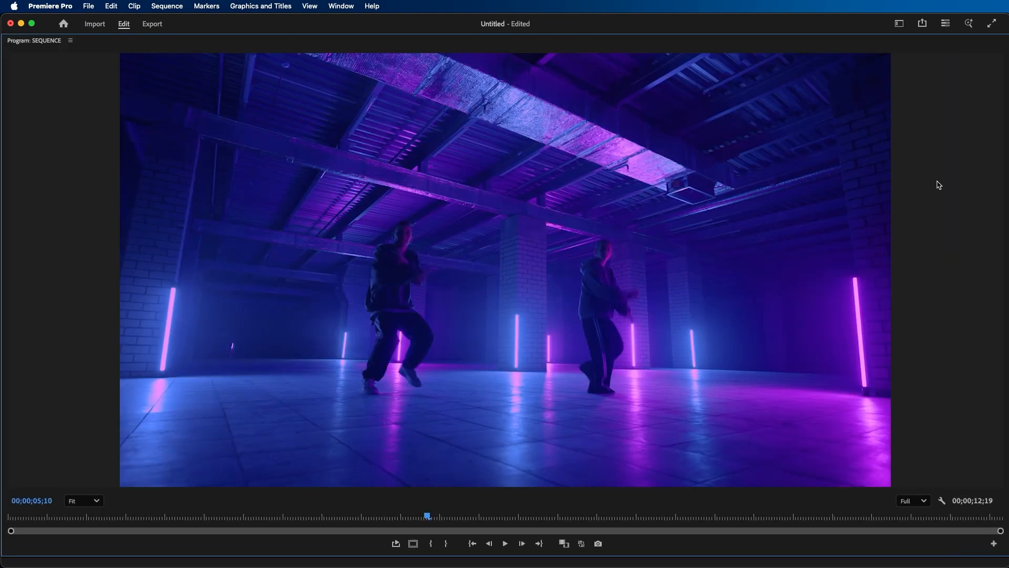
{"action": "key", "text": "space"}
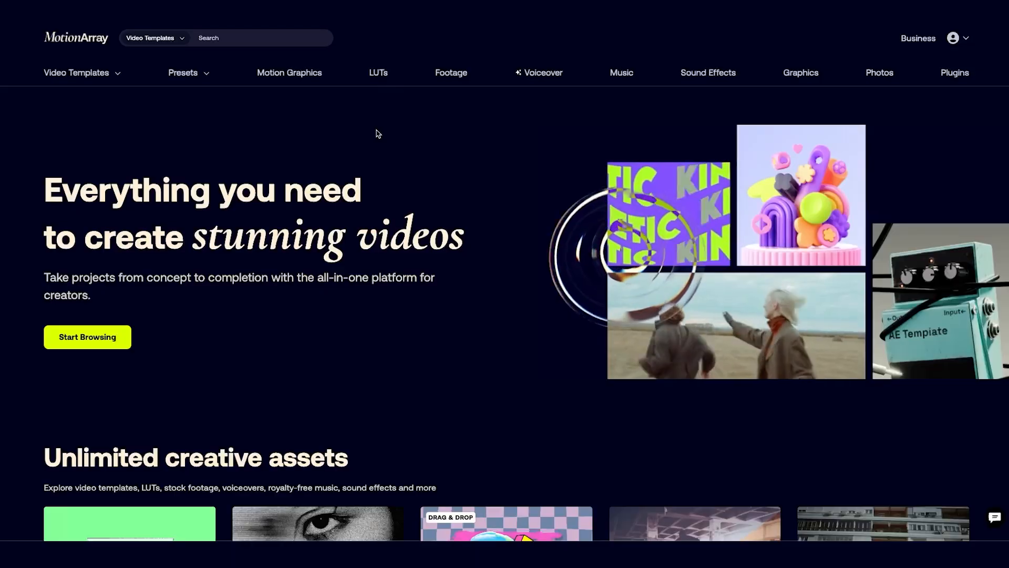
Step: On the Motion Array website, search the Overlays category of Motion Graphics for "Lightning"
{"action": "left_click", "coordinate": [289, 72]}
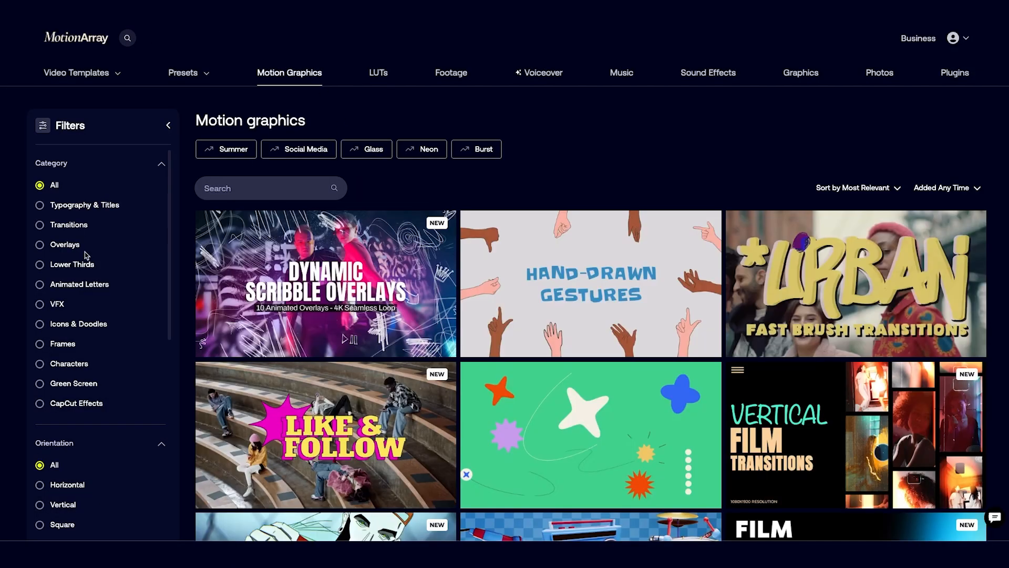
{"action": "left_click", "coordinate": [65, 245]}
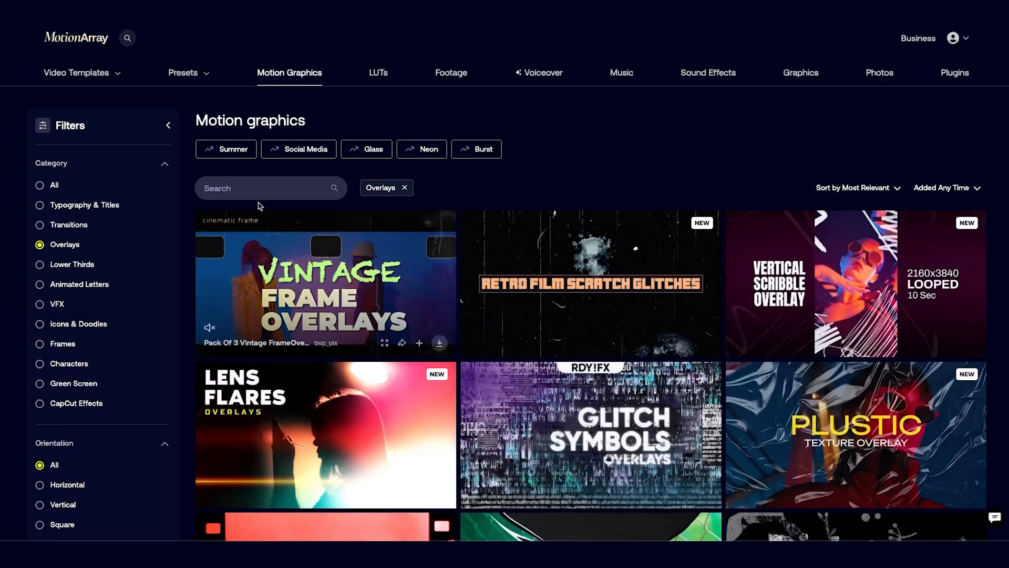
{"action": "left_click", "coordinate": [279, 194]}
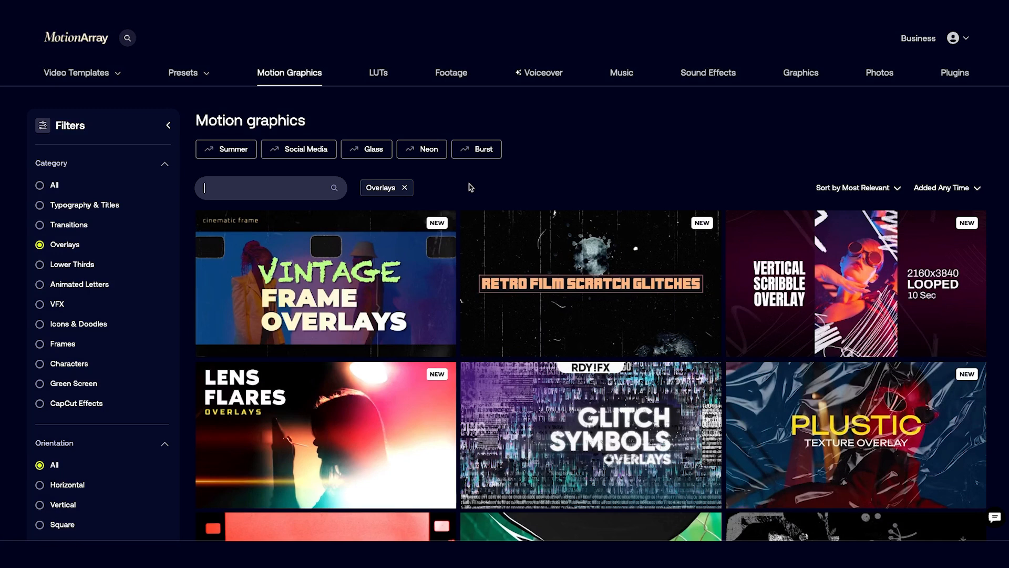
{"action": "type", "text": "Lightning"}
{"action": "key", "text": "Return"}
{"action": "mouse_move", "coordinate": [672, 258]}
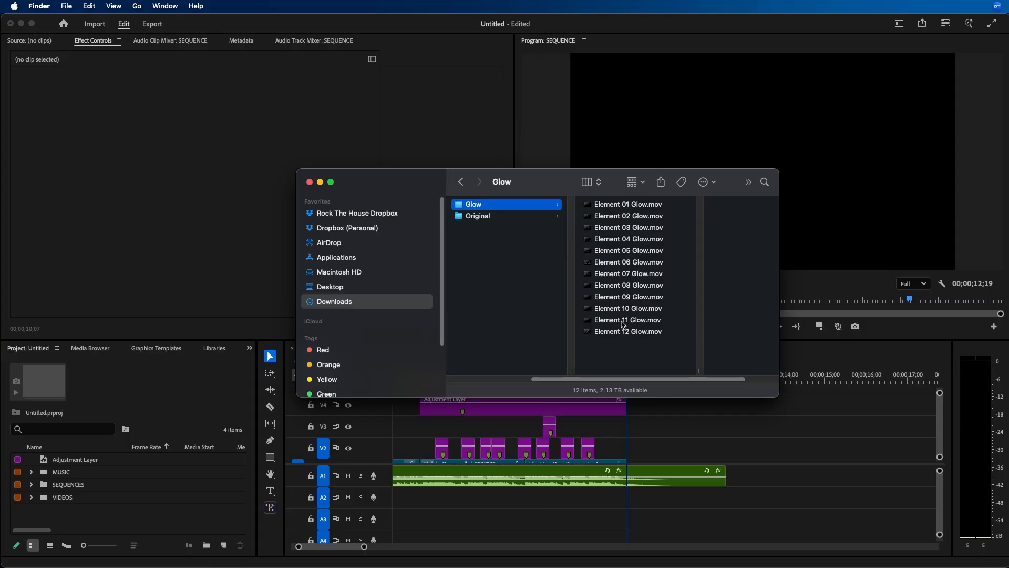
Step: Import the Glow folder from Finder into the Premiere Pro project and open Element 01 Glow.mov in the Source monitor
{"action": "left_click_drag", "start_coordinate": [476, 204], "coordinate": [92, 508]}
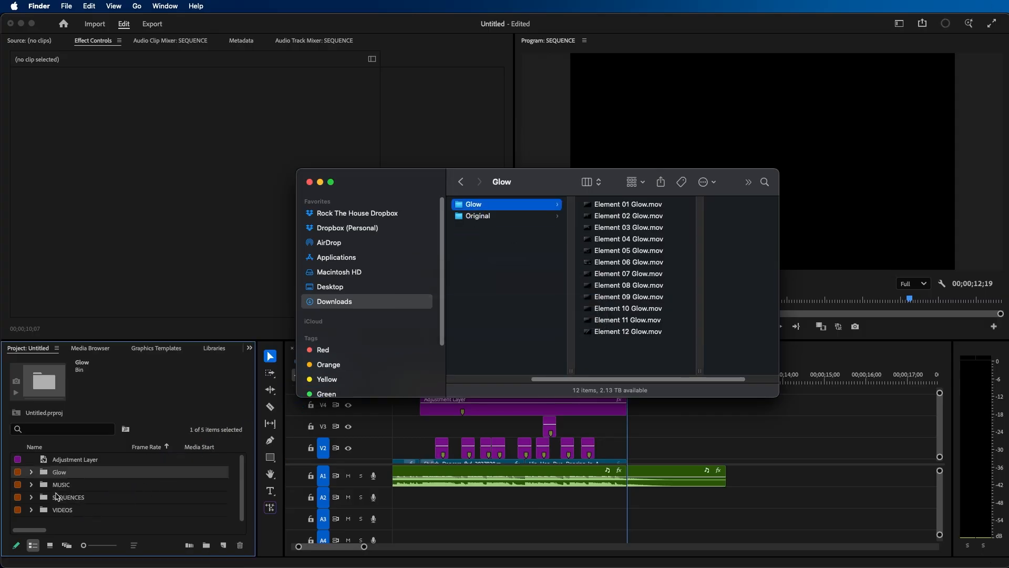
{"action": "left_click", "coordinate": [41, 473]}
{"action": "left_click", "coordinate": [31, 472]}
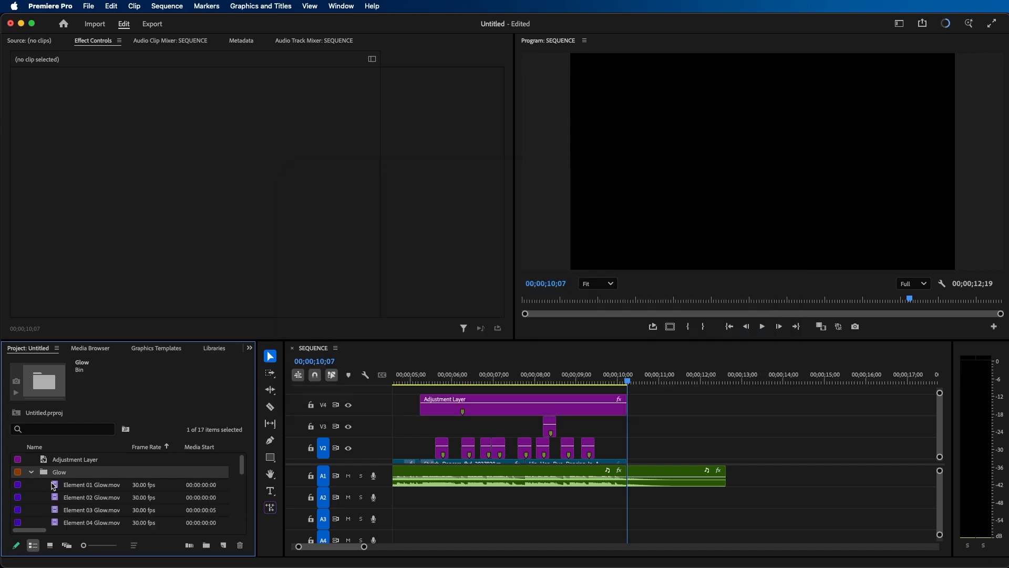
{"action": "double_click", "coordinate": [55, 487]}
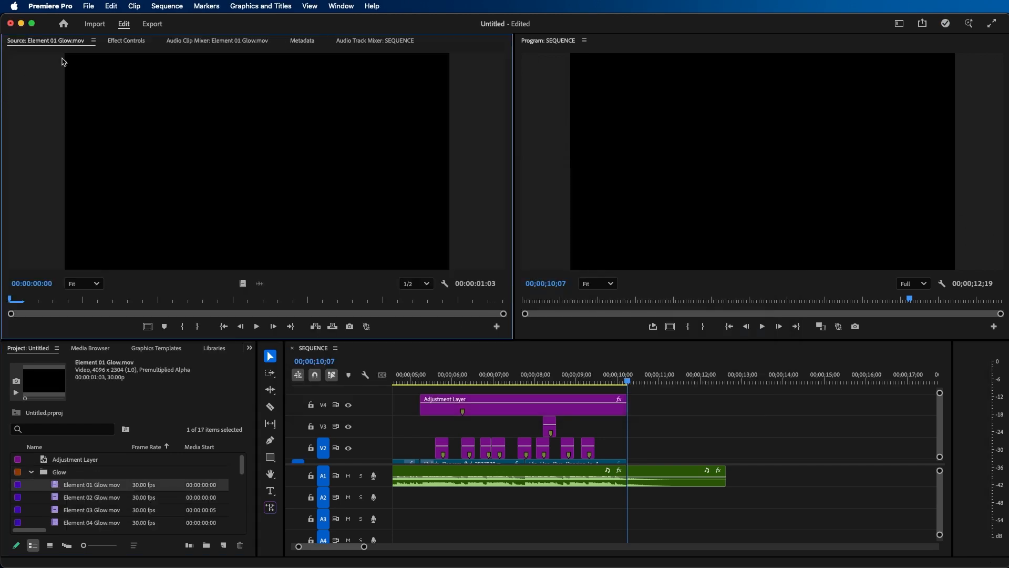
Step: Preview Element 01 Glow.mov and place its video on V5, overlapping the start of the Adjustment Layer around 00;00;05;06
{"action": "key", "text": "space"}
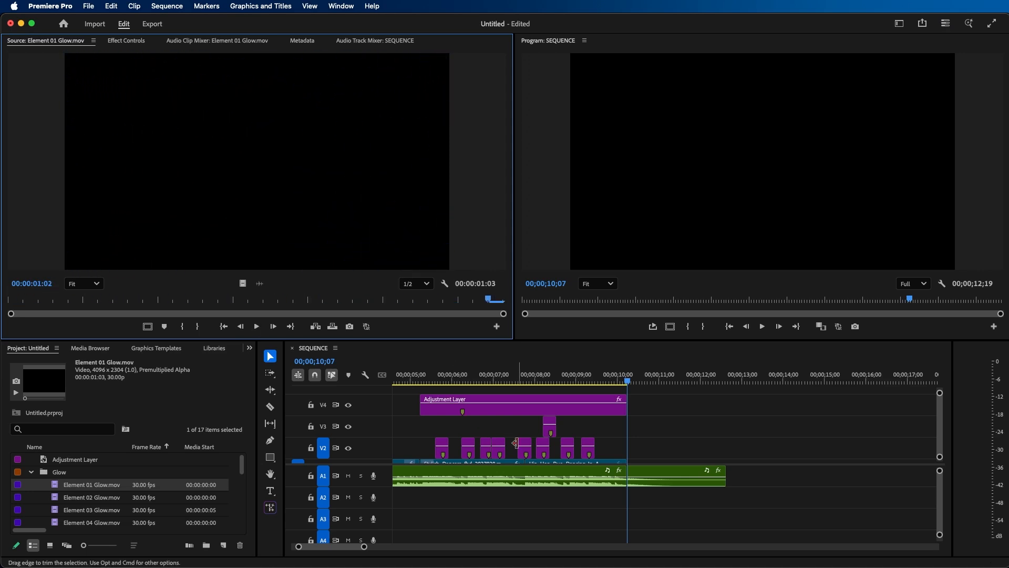
{"action": "scroll", "coordinate": [473, 426], "scroll_direction": "down", "scroll_amount": 1}
{"action": "left_click", "coordinate": [432, 381]}
{"action": "left_click_drag", "start_coordinate": [433, 383], "coordinate": [417, 383]}
{"action": "scroll", "coordinate": [444, 432], "scroll_direction": "up", "scroll_amount": 1}
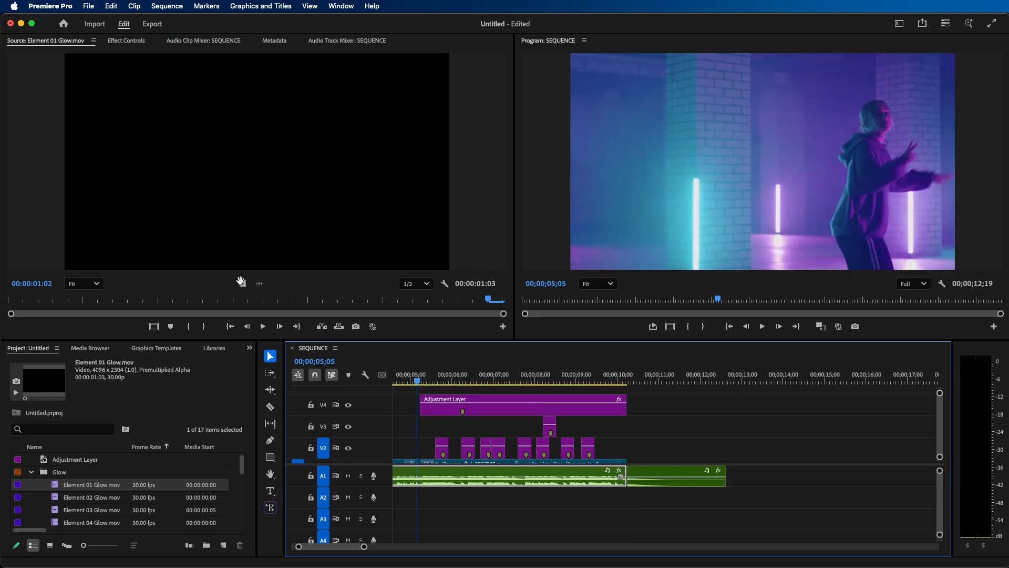
{"action": "left_click", "coordinate": [260, 293]}
{"action": "left_click_drag", "start_coordinate": [480, 385], "coordinate": [457, 410]}
{"action": "scroll", "coordinate": [476, 408], "scroll_direction": "up", "scroll_amount": 4}
{"action": "left_click", "coordinate": [457, 379]}
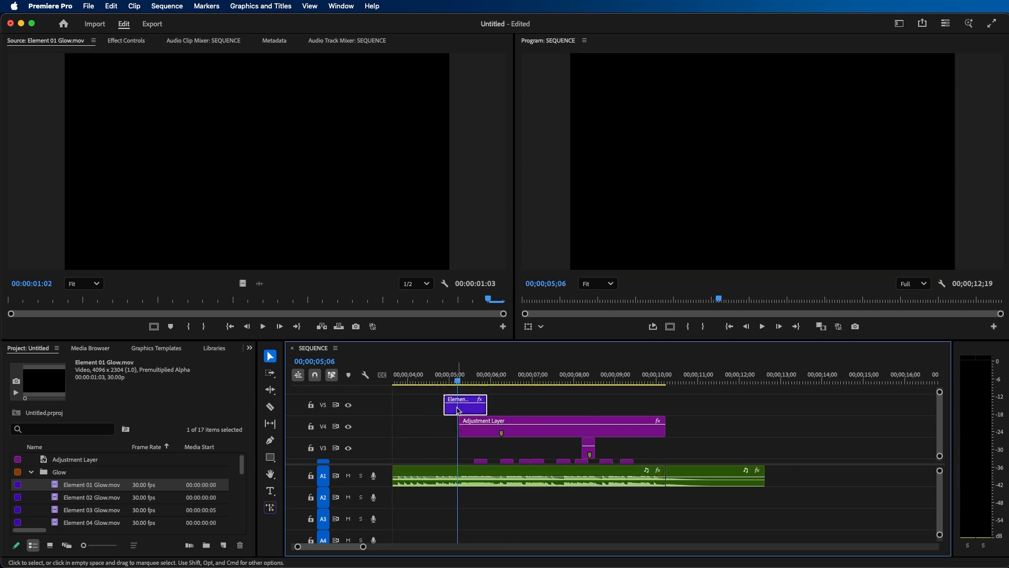
Step: Play back the sequence from 00;00;04;20 to check the first glow overlay over the transition
{"action": "left_click", "coordinate": [534, 381]}
{"action": "left_click", "coordinate": [435, 377]}
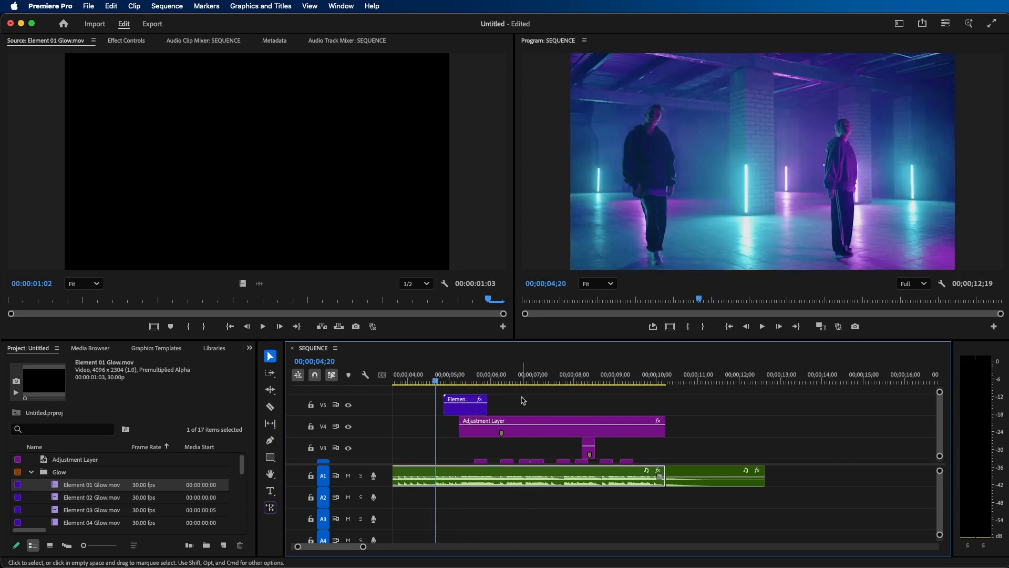
{"action": "key", "text": "space"}
{"action": "scroll", "coordinate": [520, 396], "scroll_direction": "down", "scroll_amount": 1}
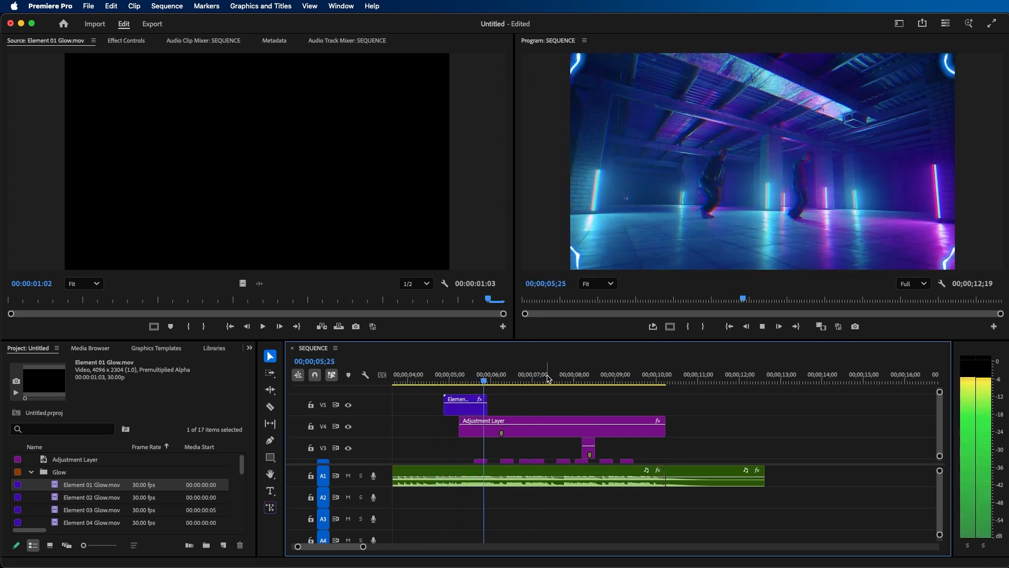
{"action": "key", "text": "space"}
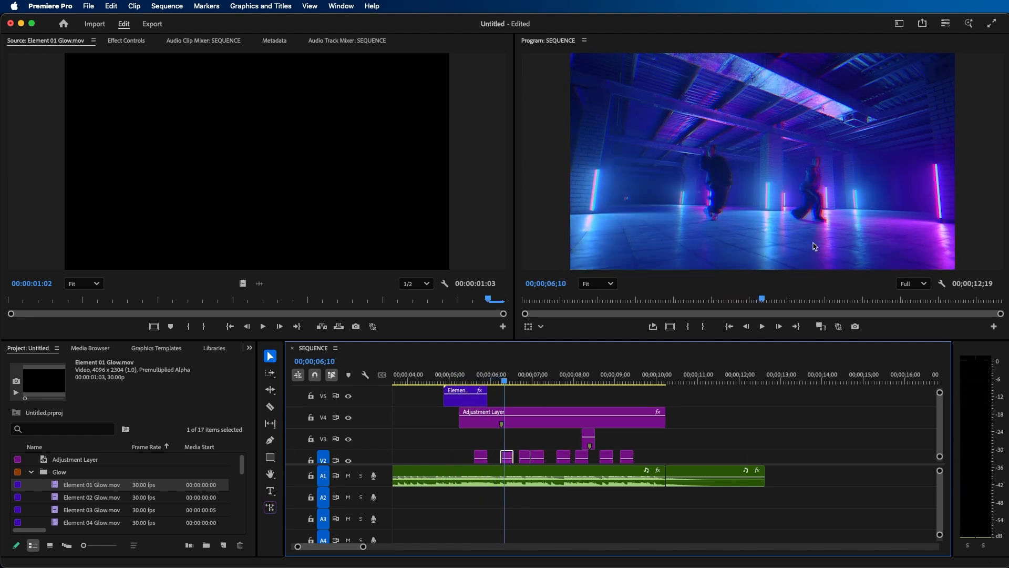
Step: Preview Element 06 Glow.mov and place its video on V5 around 00;00;07;10
{"action": "key", "text": "space"}
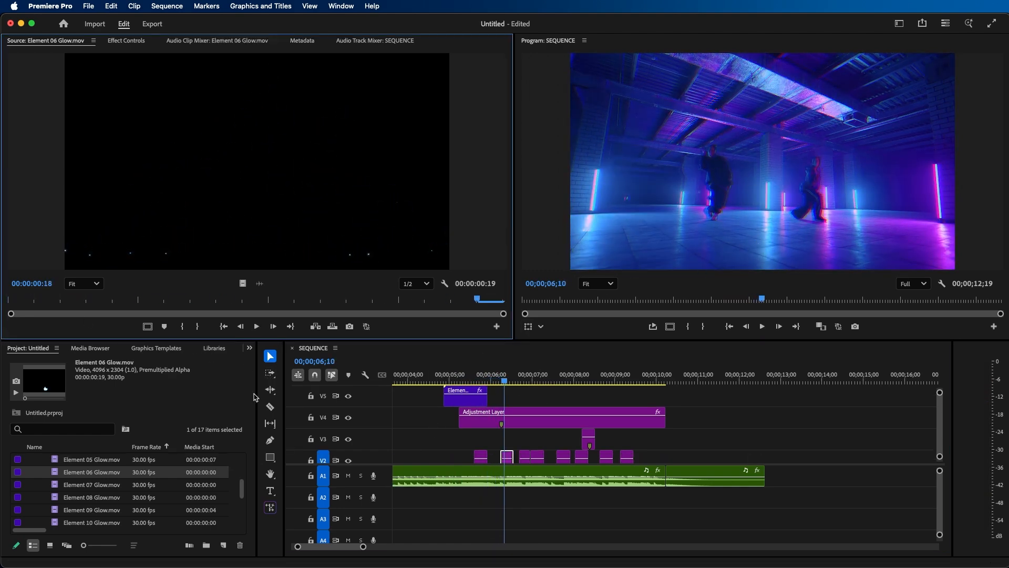
{"action": "left_click_drag", "start_coordinate": [527, 377], "coordinate": [547, 376]}
{"action": "left_click_drag", "start_coordinate": [242, 283], "coordinate": [553, 402]}
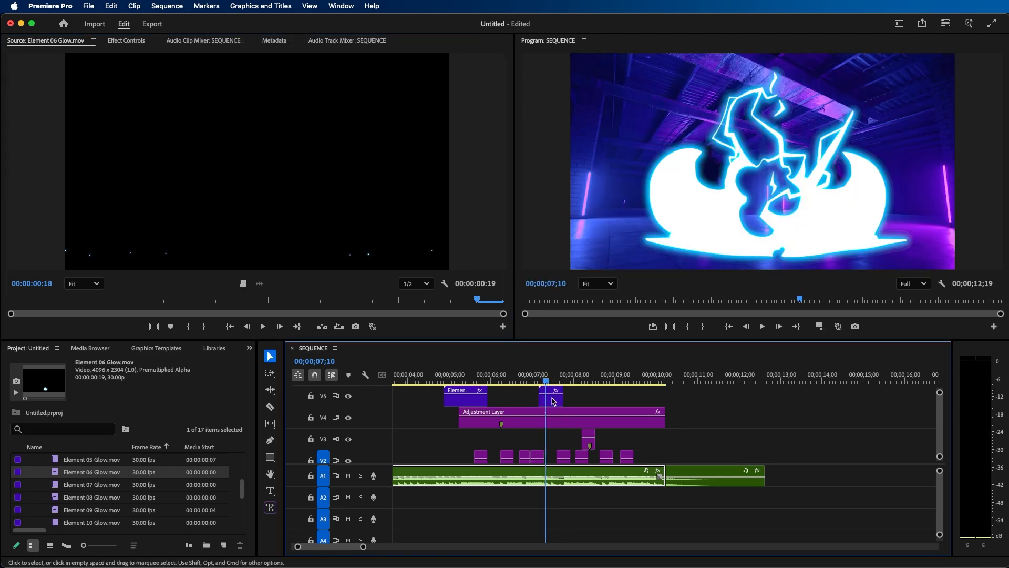
Step: Scale the Element 06 Glow clip to 10.9 and position it at 1201, 787, at the feet of the right-hand dancer
{"action": "left_click", "coordinate": [126, 42]}
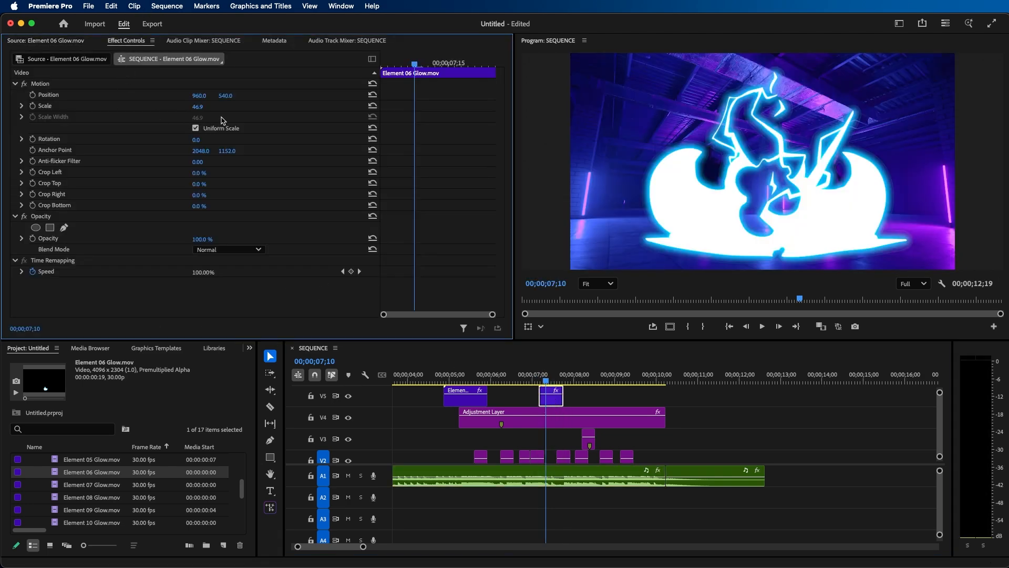
{"action": "left_click_drag", "start_coordinate": [202, 108], "coordinate": [356, 96]}
{"action": "left_click_drag", "start_coordinate": [225, 96], "coordinate": [348, 96]}
{"action": "left_click_drag", "start_coordinate": [201, 97], "coordinate": [177, 96]}
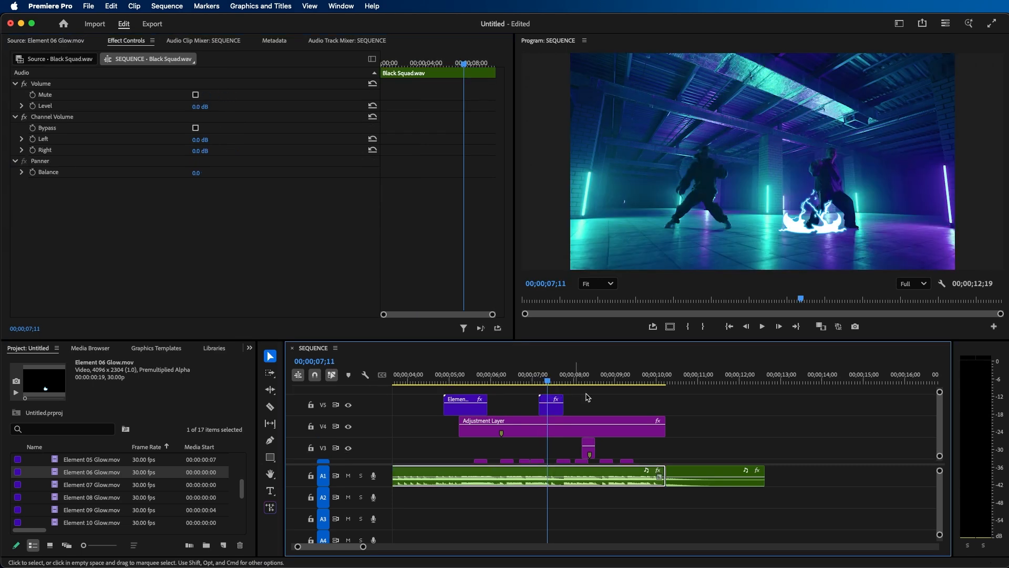
Step: Duplicate the Element 06 Glow clip onto V6 and shift the copy horizontally to the left-hand dancer's feet
{"action": "left_click", "coordinate": [551, 415]}
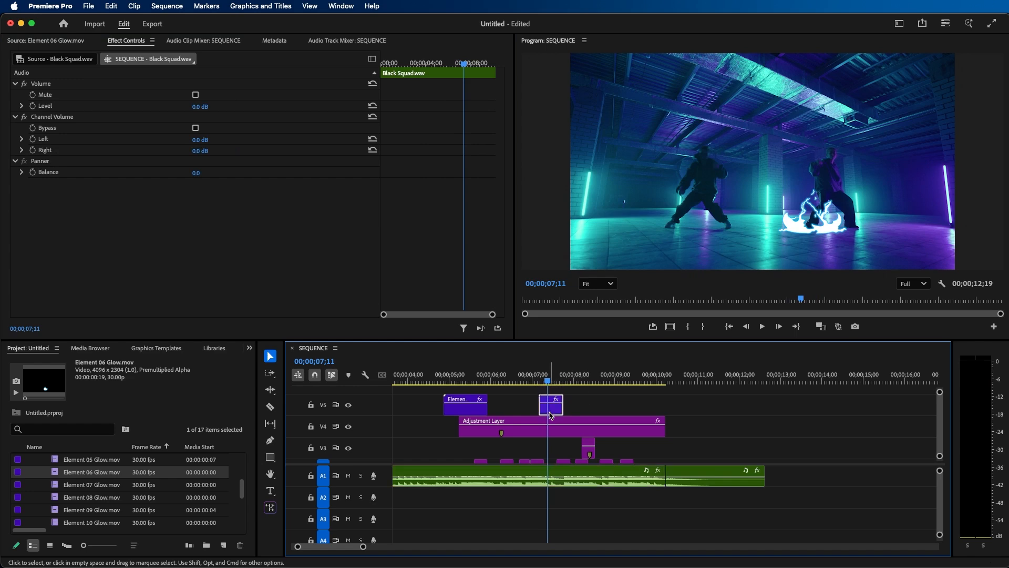
{"action": "scroll", "coordinate": [557, 407], "scroll_direction": "down", "scroll_amount": 3}
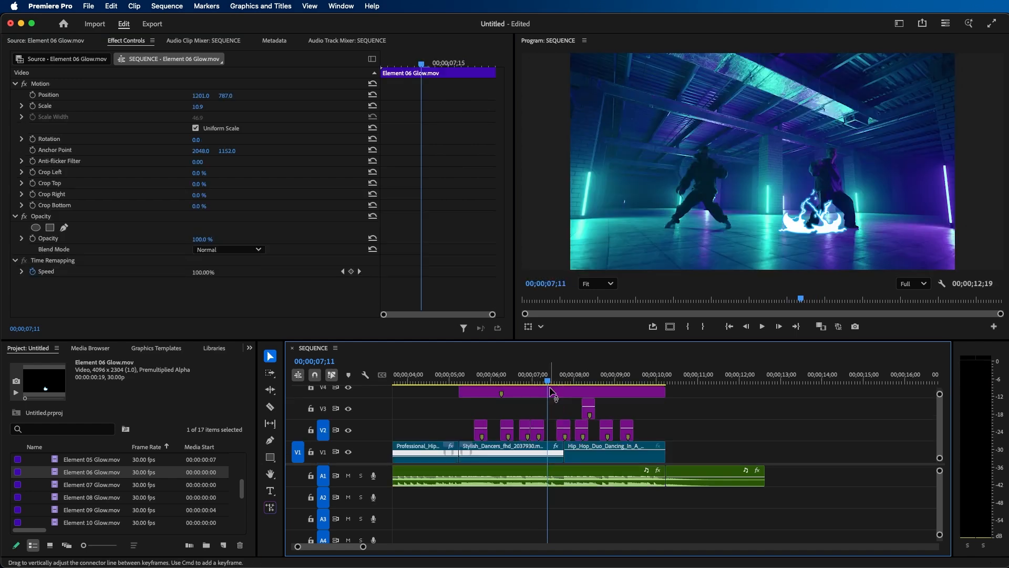
{"action": "scroll", "coordinate": [561, 404], "scroll_direction": "up", "scroll_amount": 3}
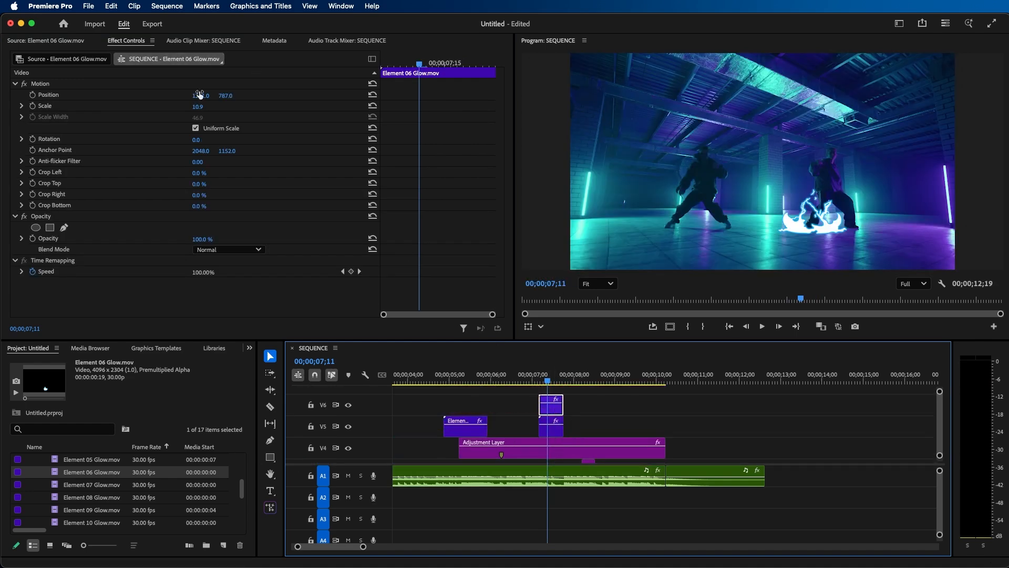
{"action": "left_click_drag", "start_coordinate": [200, 95], "coordinate": [164, 96]}
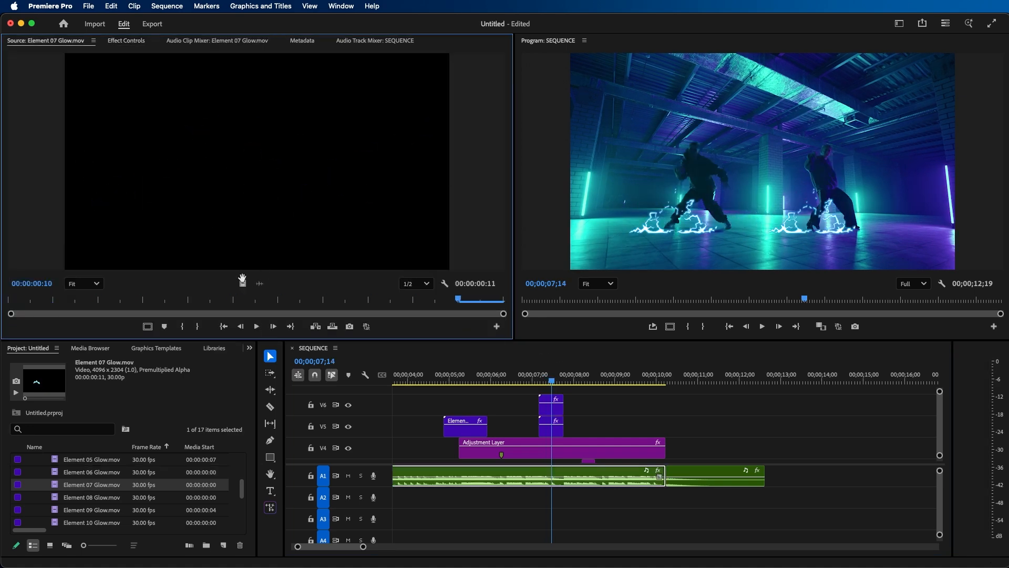
Step: Place Element 07 Glow.mov on V7 around 00;00;07;11, scale it to 9.9 and adjust its rotation between the two dancers
{"action": "left_click_drag", "start_coordinate": [563, 348], "coordinate": [549, 403]}
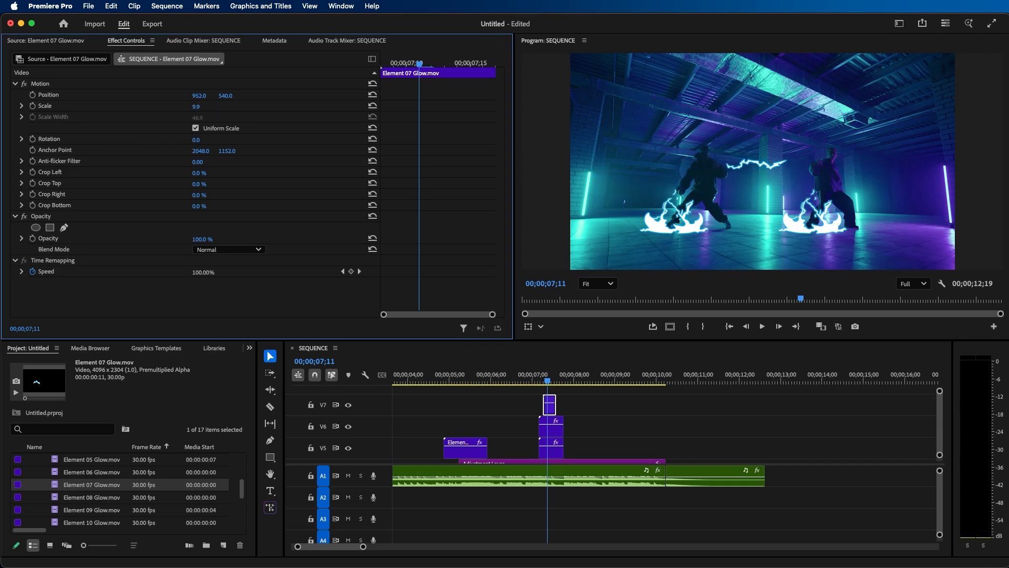
{"action": "left_click_drag", "start_coordinate": [221, 112], "coordinate": [223, 112]}
{"action": "left_click_drag", "start_coordinate": [197, 140], "coordinate": [215, 140]}
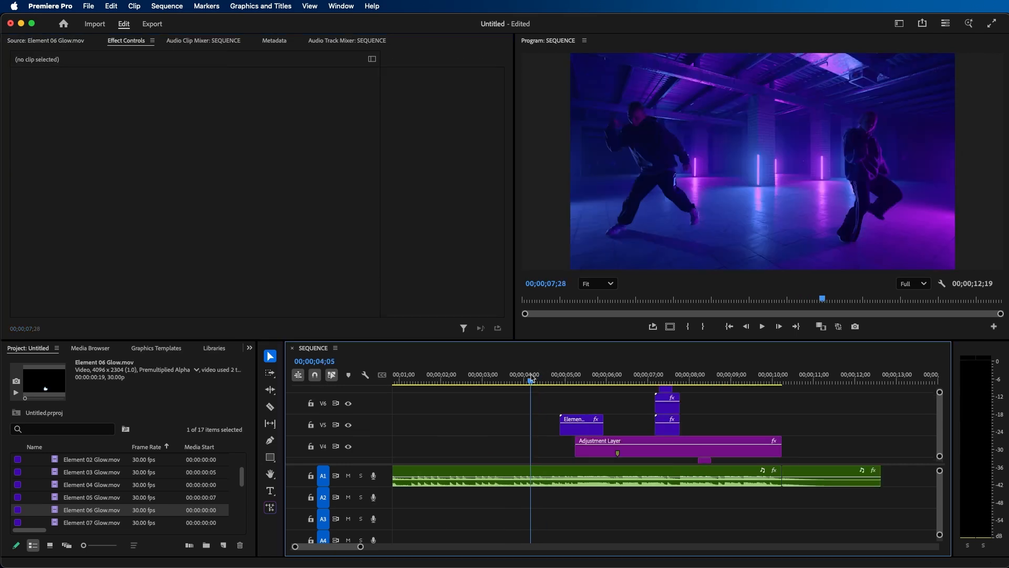
Step: Play back the edit with the lightning overlays in the enlarged program view from 00;00;04;05
{"action": "left_click", "coordinate": [769, 194]}
{"action": "key", "text": "grave"}
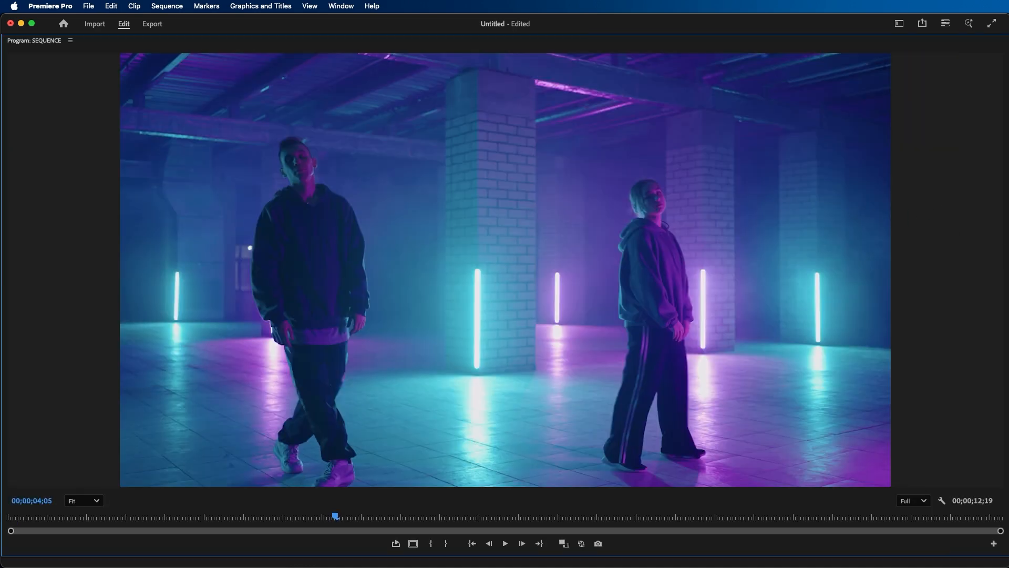
{"action": "key", "text": "space"}
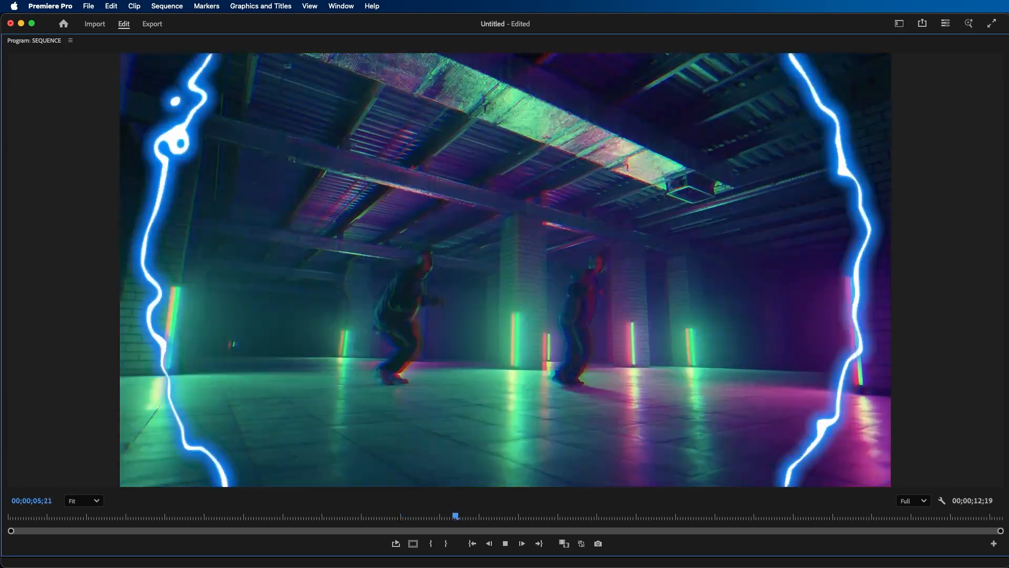